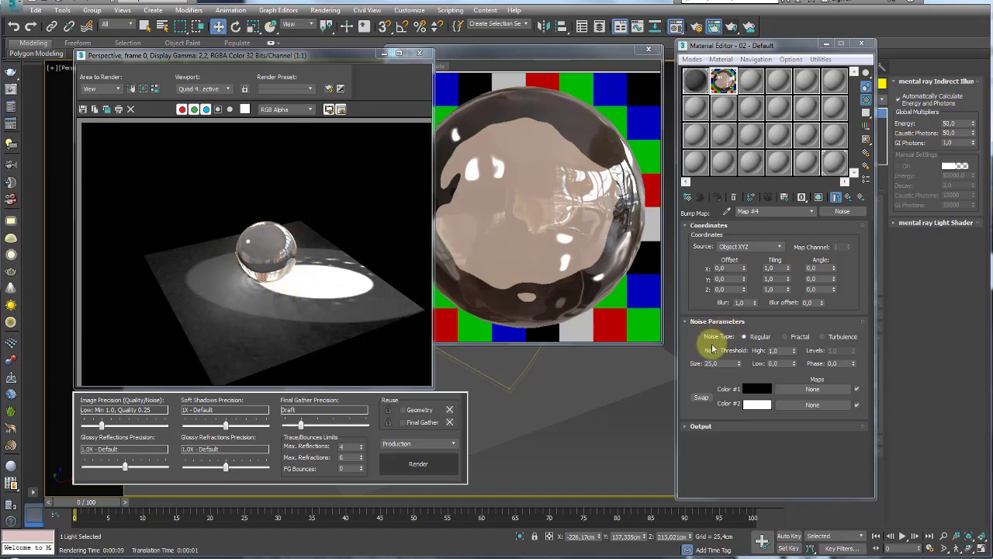
Change the Noise bump Size from 25 to 5 and re-render the glass sphere.
{"action": "left_click_drag", "start_coordinate": [728, 364], "coordinate": [678, 361]}
{"action": "type", "text": "5"}
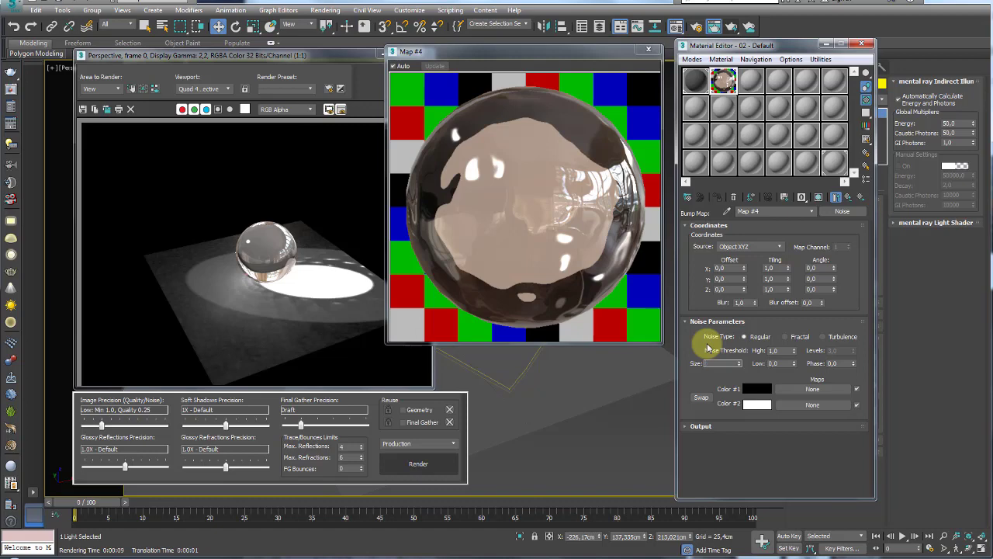
{"action": "left_click", "coordinate": [731, 29]}
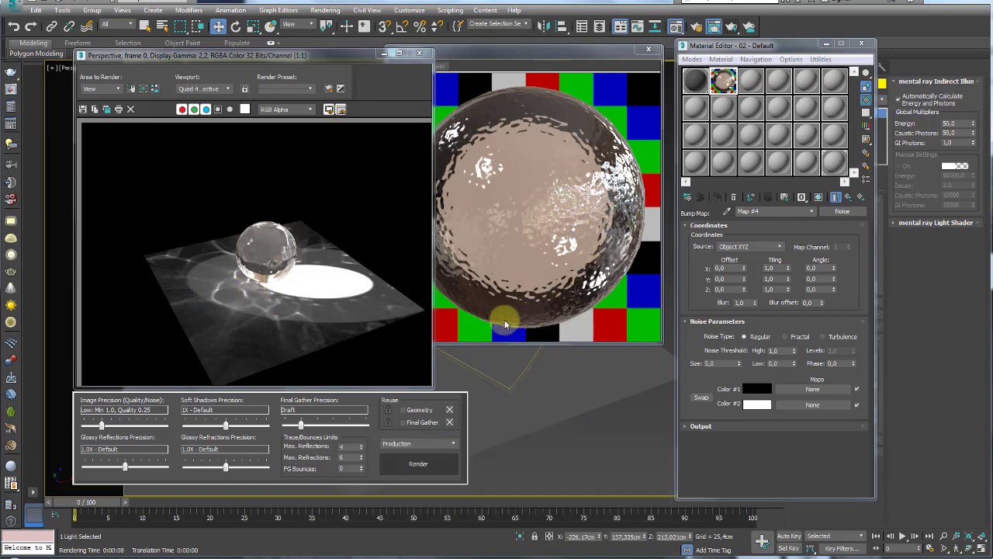
Close the material preview, Material Editor and rendered frame, then recentre the view.
{"action": "left_click", "coordinate": [650, 51]}
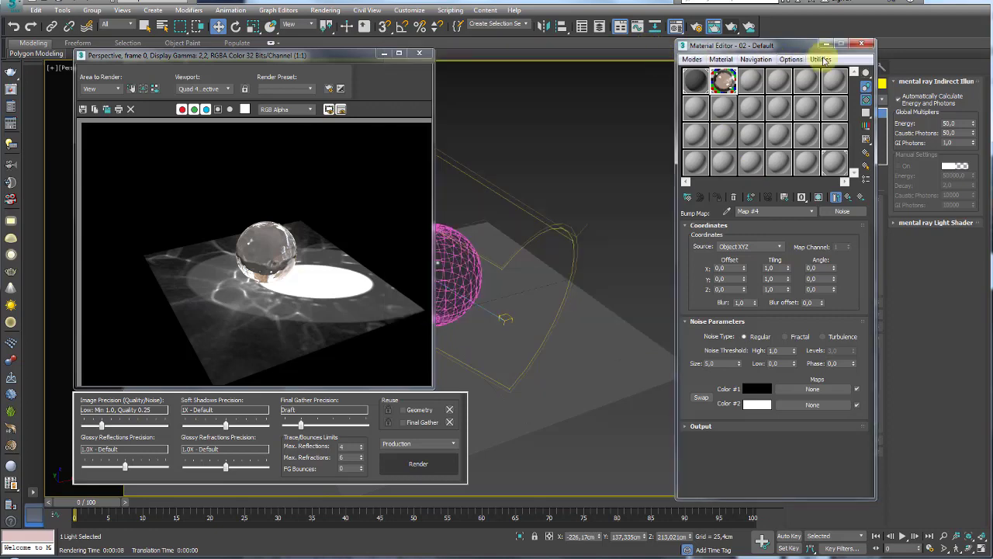
{"action": "left_click", "coordinate": [863, 45]}
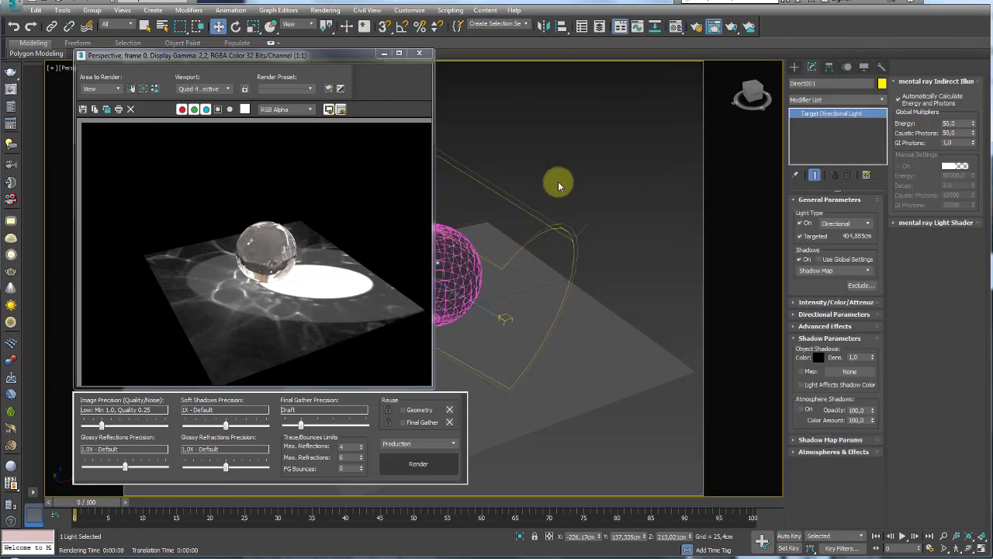
{"action": "left_click", "coordinate": [425, 56]}
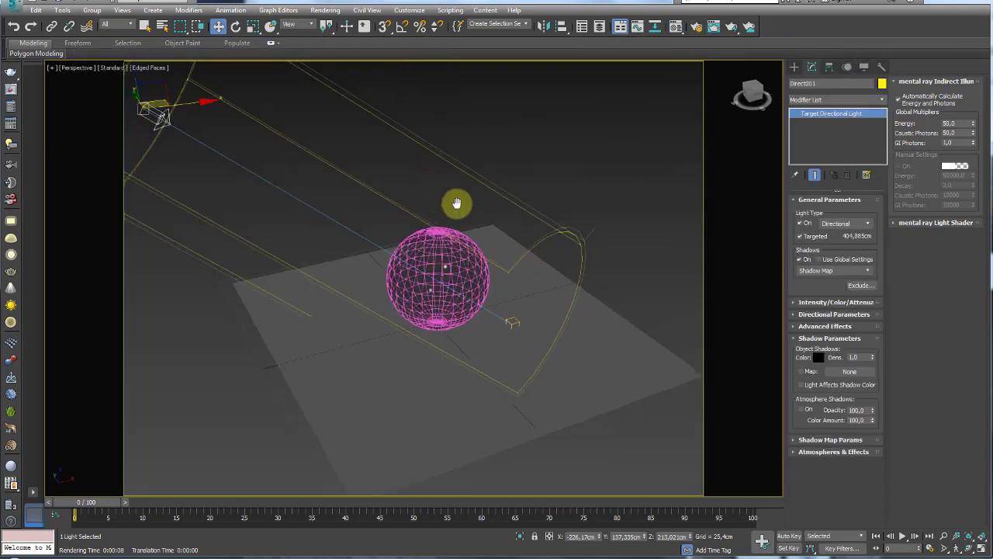
{"action": "scroll", "coordinate": [473, 203], "scroll_direction": "down", "scroll_amount": 3}
{"action": "middle_click_drag", "start_coordinate": [517, 284], "coordinate": [500, 284]}
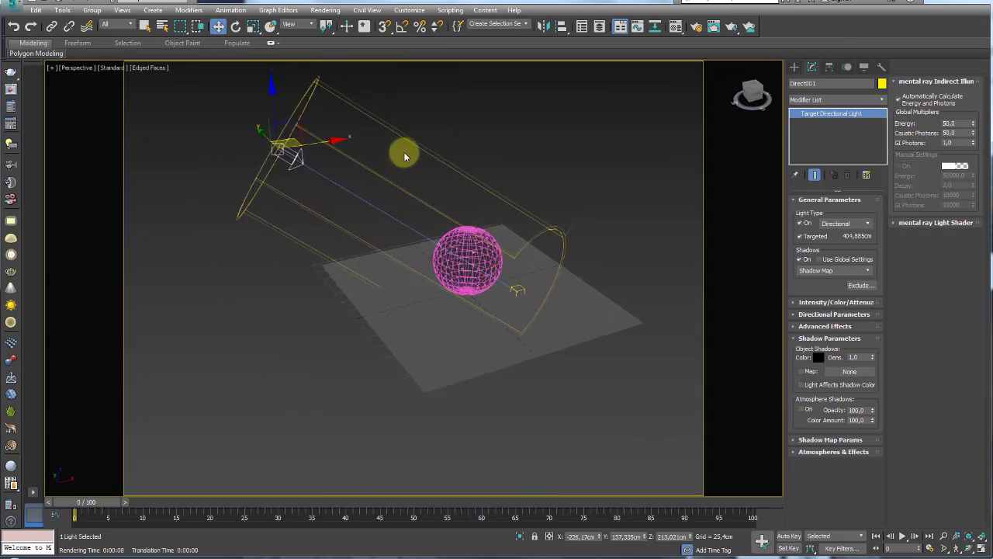
{"action": "middle_click_drag", "start_coordinate": [281, 187], "coordinate": [362, 191], "text": "alt"}
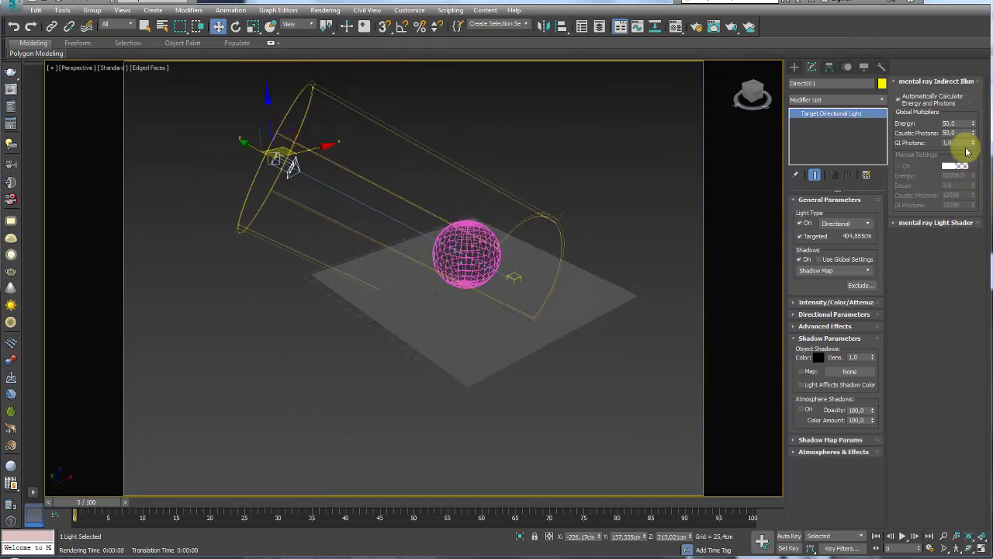
Render with caustic Energy at 15, then again with Energy at 25.
{"action": "double_click", "coordinate": [955, 124]}
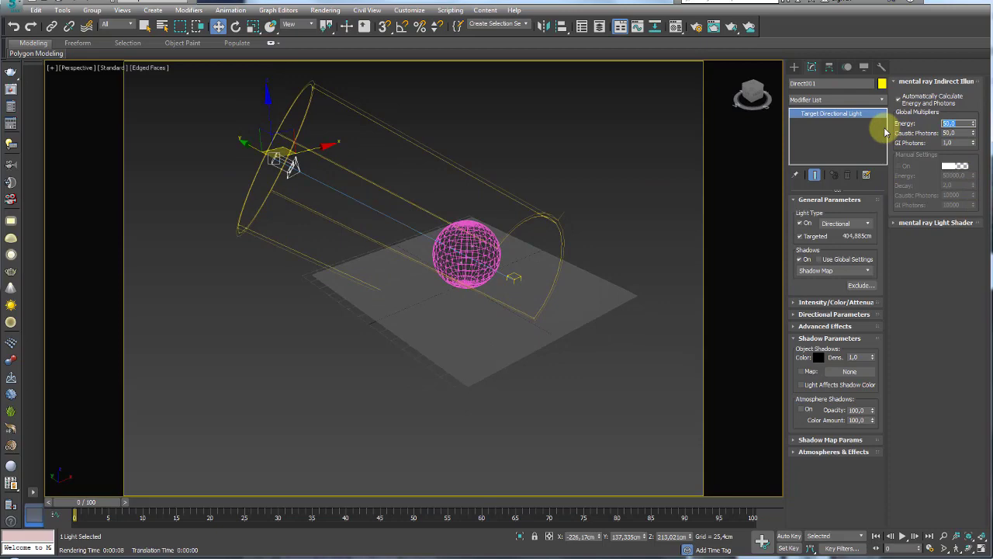
{"action": "type", "text": "15"}
{"action": "scroll", "coordinate": [506, 260], "scroll_direction": "up", "scroll_amount": 3}
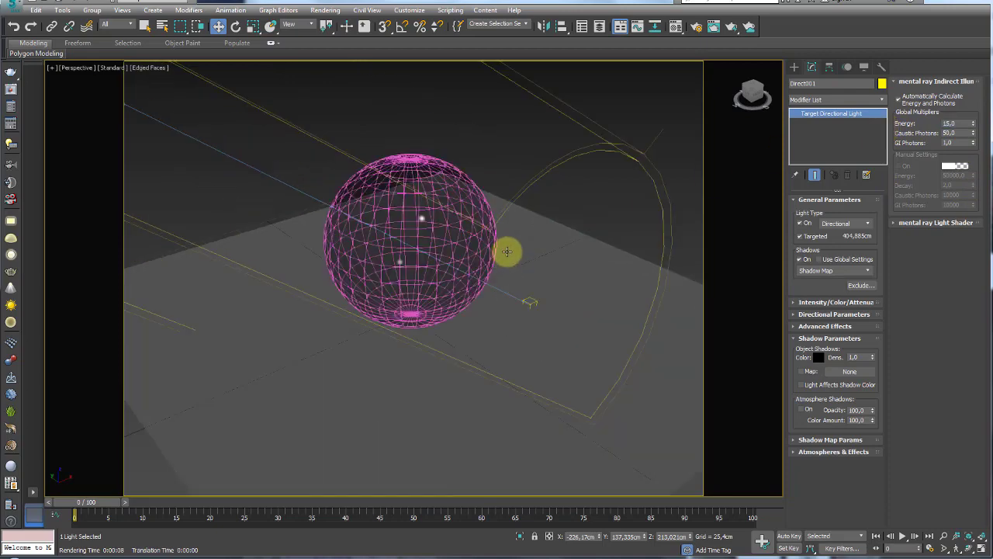
{"action": "left_click", "coordinate": [731, 29]}
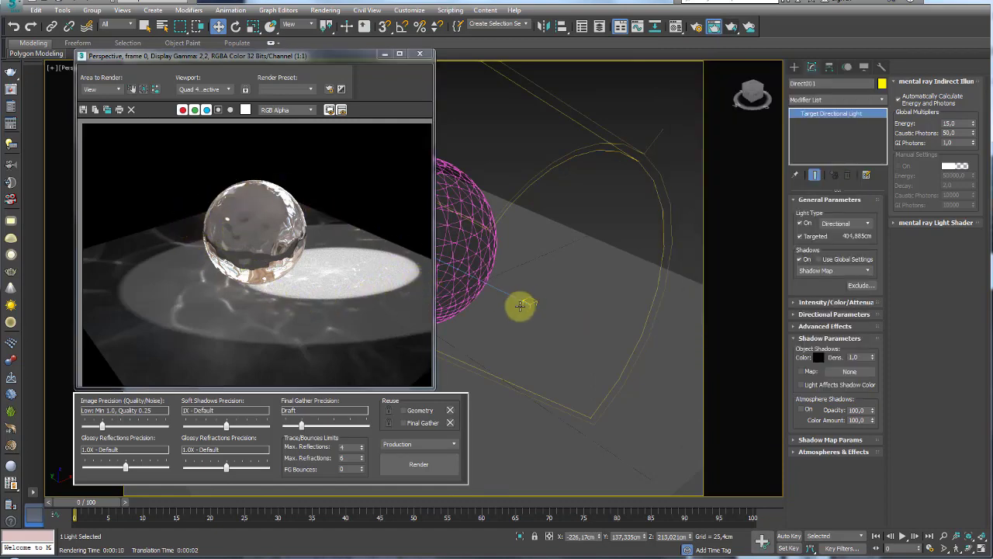
{"action": "middle_click_drag", "start_coordinate": [520, 305], "coordinate": [578, 302], "text": "alt"}
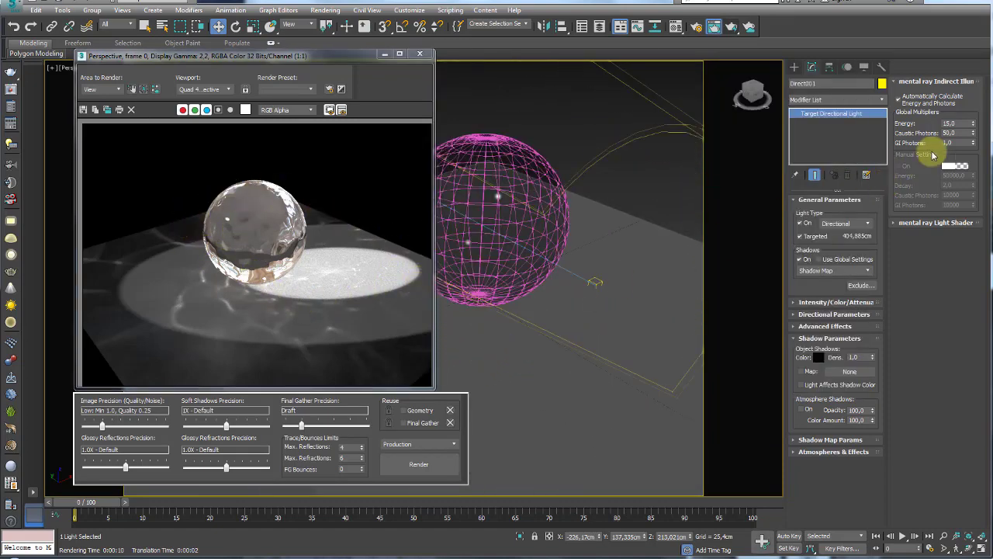
{"action": "left_click", "coordinate": [959, 123]}
{"action": "type", "text": "5"}
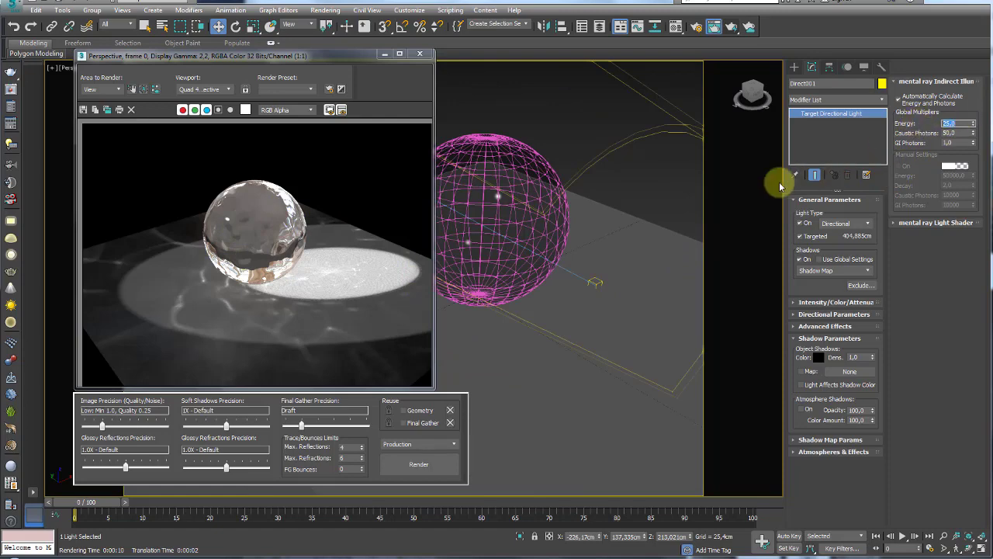
{"action": "left_click", "coordinate": [729, 28]}
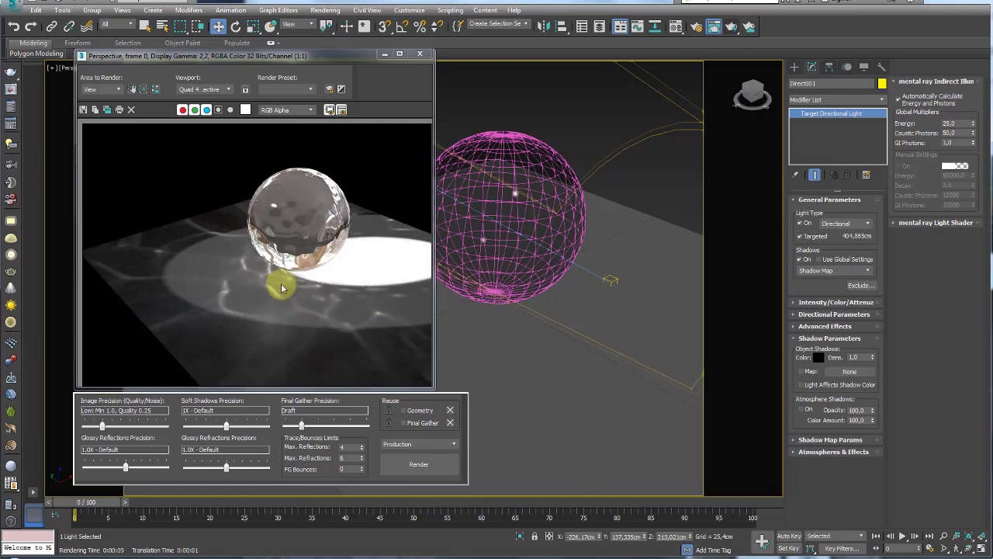
Pan around the scene and select the glass sphere Sphere001.
{"action": "middle_click_drag", "start_coordinate": [577, 252], "coordinate": [623, 262]}
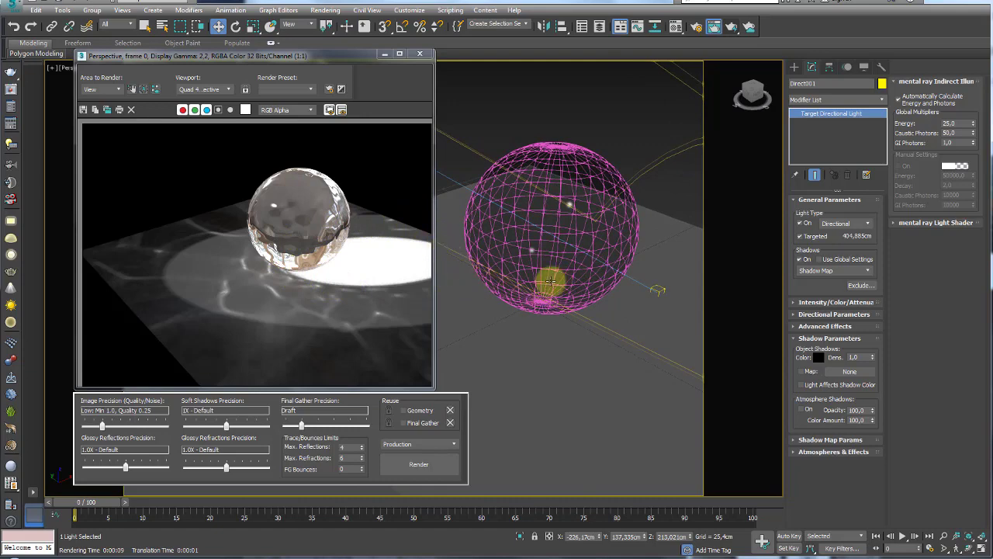
{"action": "middle_click_drag", "start_coordinate": [543, 296], "coordinate": [490, 287]}
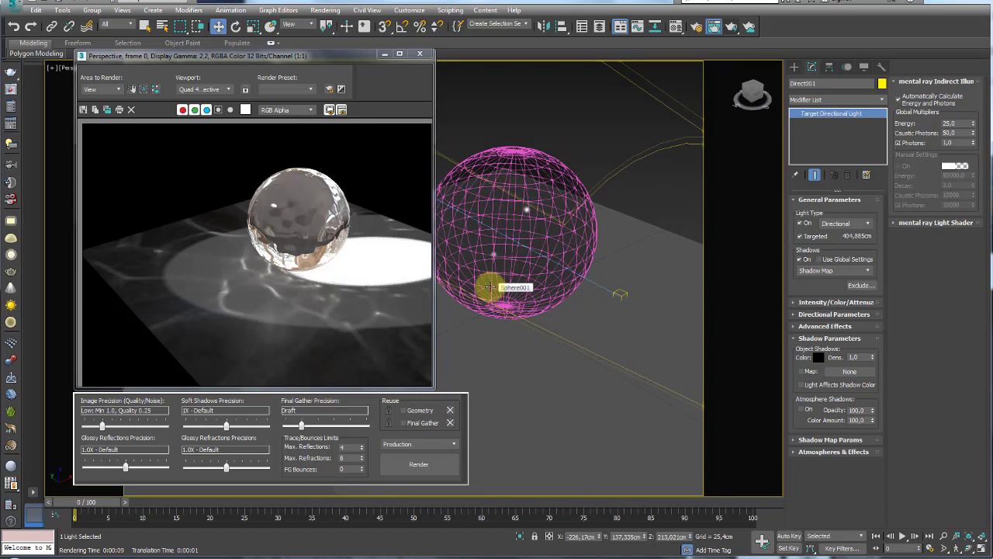
{"action": "left_click", "coordinate": [505, 157]}
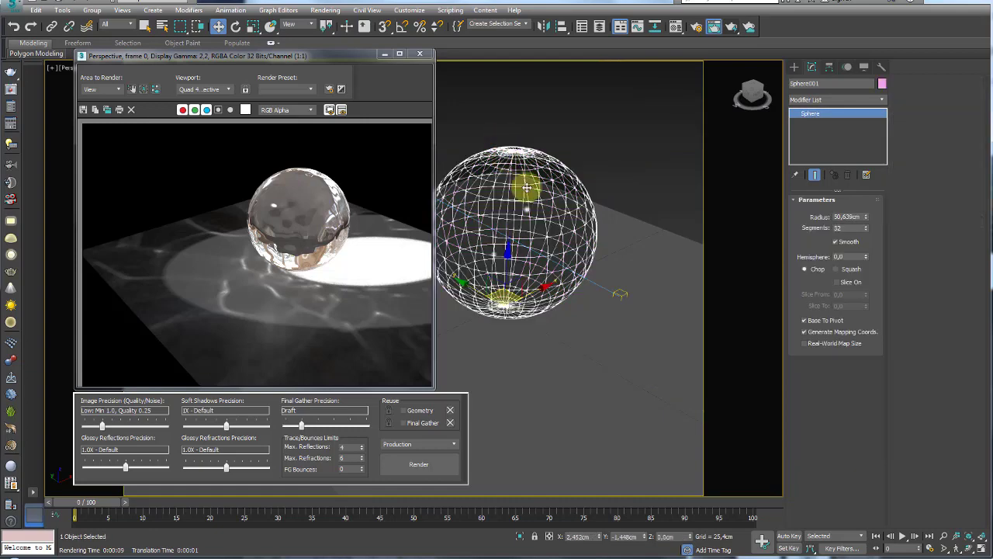
Nudge the sphere slightly up and left, then preview its noise map in the Material Editor.
{"action": "left_click_drag", "start_coordinate": [524, 277], "coordinate": [516, 277]}
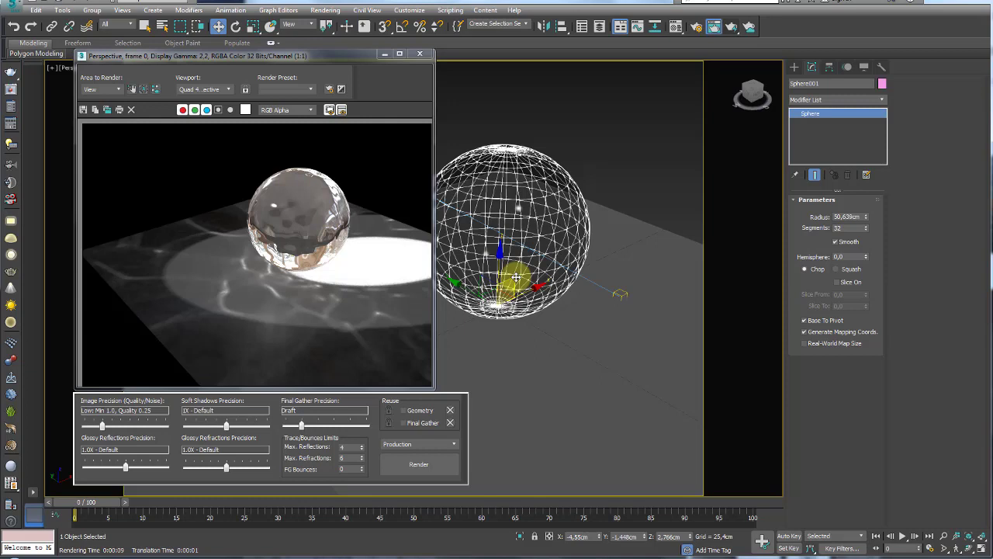
{"action": "left_click", "coordinate": [675, 29]}
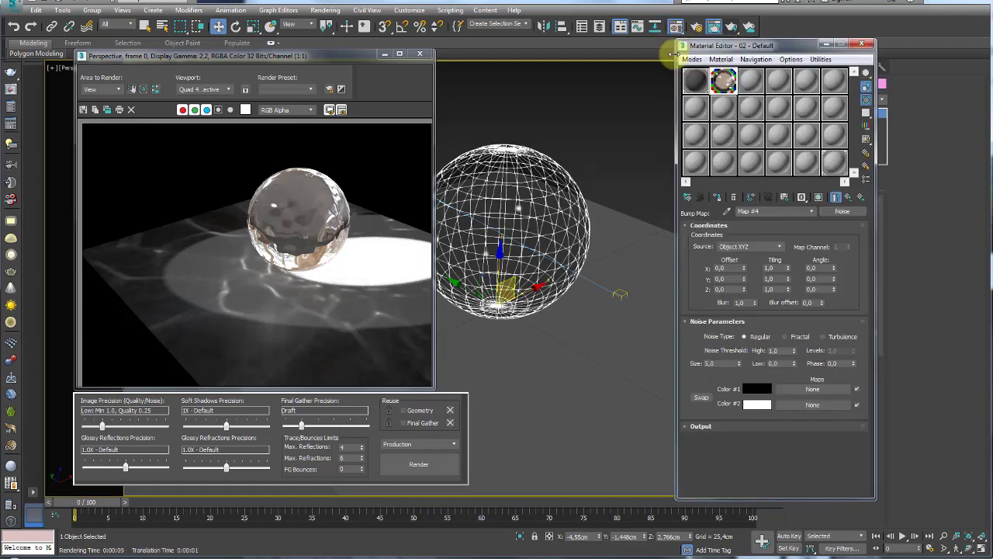
{"action": "left_click_drag", "start_coordinate": [676, 43], "coordinate": [614, 42]}
{"action": "double_click", "coordinate": [660, 83]}
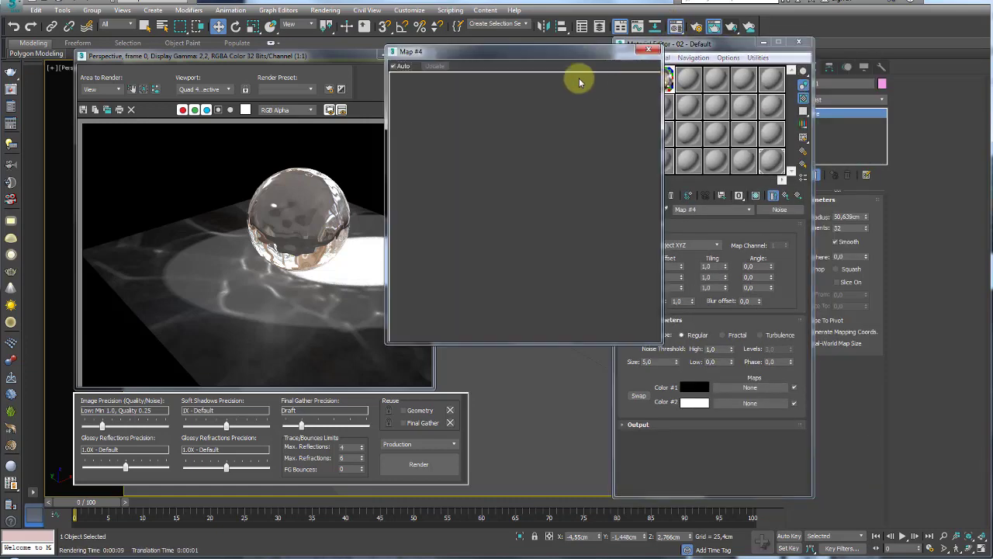
{"action": "left_click_drag", "start_coordinate": [523, 49], "coordinate": [474, 47]}
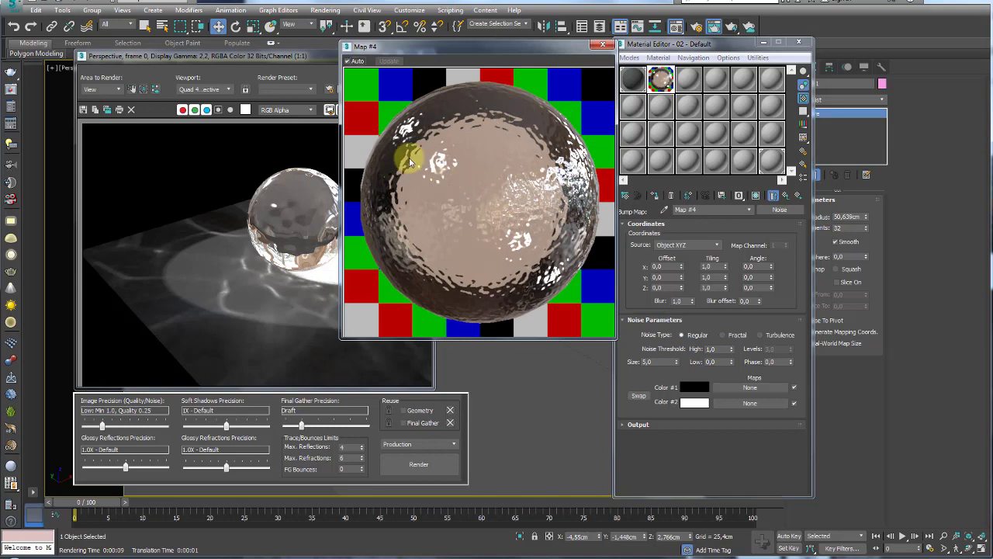
{"action": "left_click", "coordinate": [602, 44]}
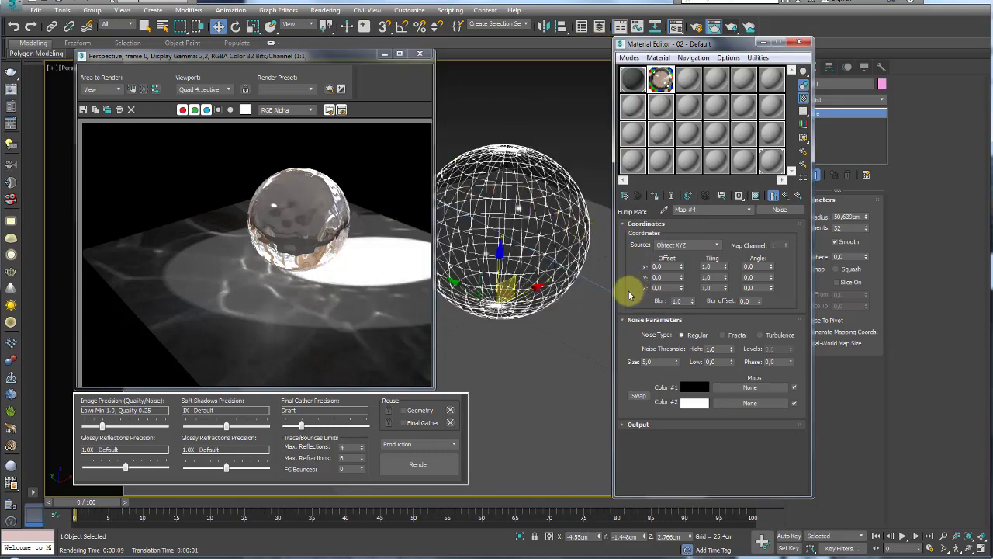
In 02-Default's Advanced Rendering Options, make transparent objects refract light and generate caustics.
{"action": "left_click", "coordinate": [783, 197]}
{"action": "left_click_drag", "start_coordinate": [743, 350], "coordinate": [716, 166]}
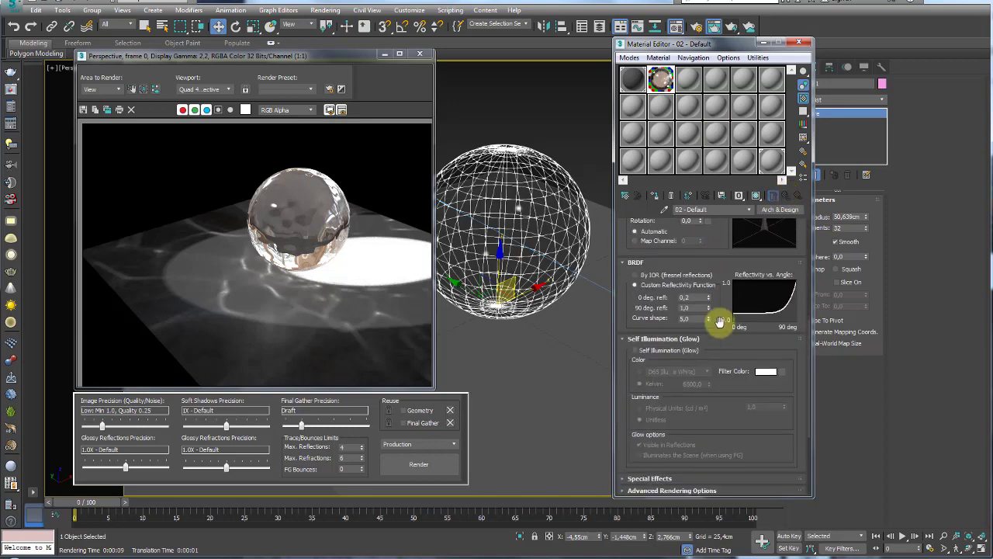
{"action": "left_click", "coordinate": [683, 339]}
{"action": "left_click_drag", "start_coordinate": [712, 321], "coordinate": [716, 215]}
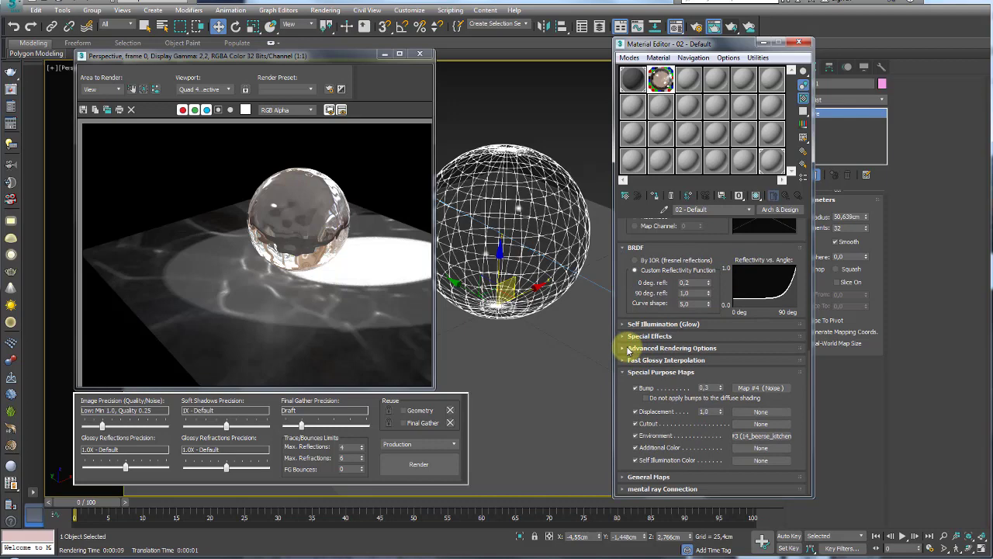
{"action": "left_click", "coordinate": [629, 351]}
{"action": "left_click_drag", "start_coordinate": [627, 355], "coordinate": [631, 190]}
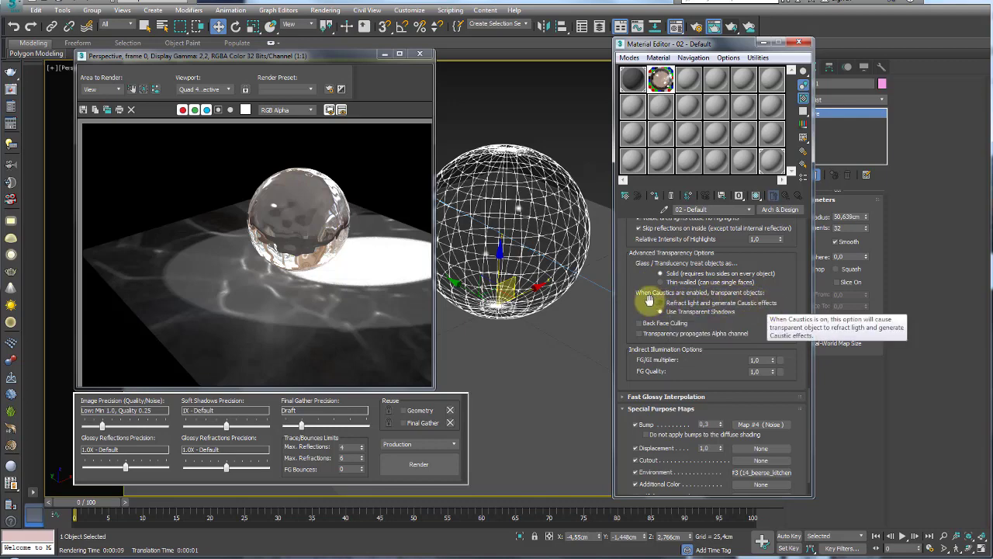
{"action": "mouse_move", "coordinate": [776, 259]}
{"action": "left_mouse_down"}
{"action": "mouse_move", "coordinate": [780, 455]}
{"action": "mouse_move", "coordinate": [779, 286]}
{"action": "left_mouse_up"}
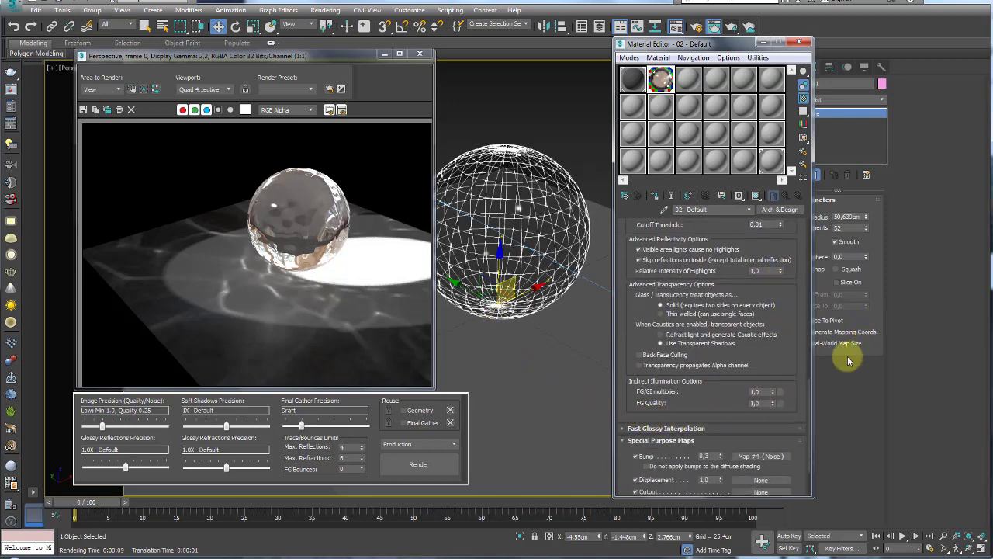
{"action": "left_click", "coordinate": [660, 336]}
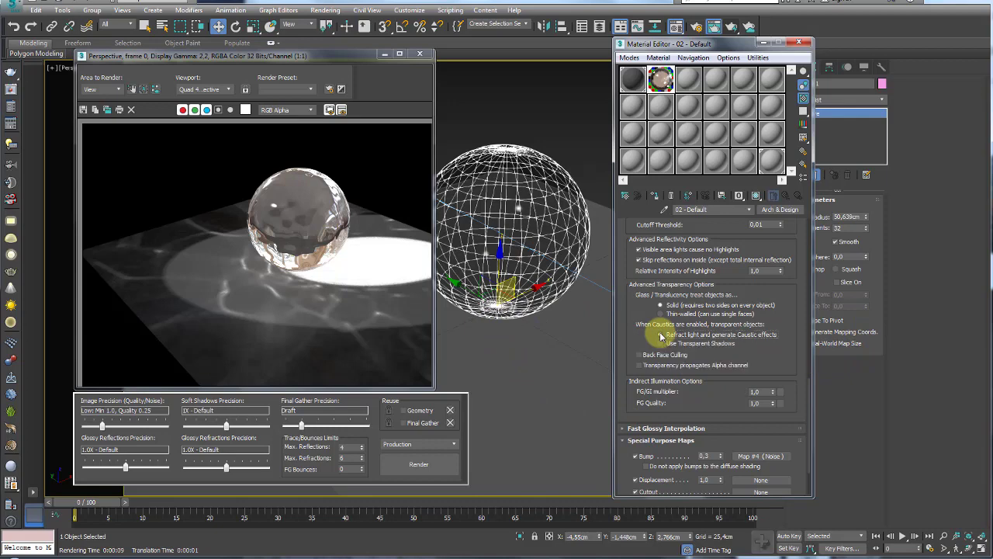
Render the caustics, then collapse Advanced Rendering Options and close the Material Editor.
{"action": "left_click", "coordinate": [733, 28]}
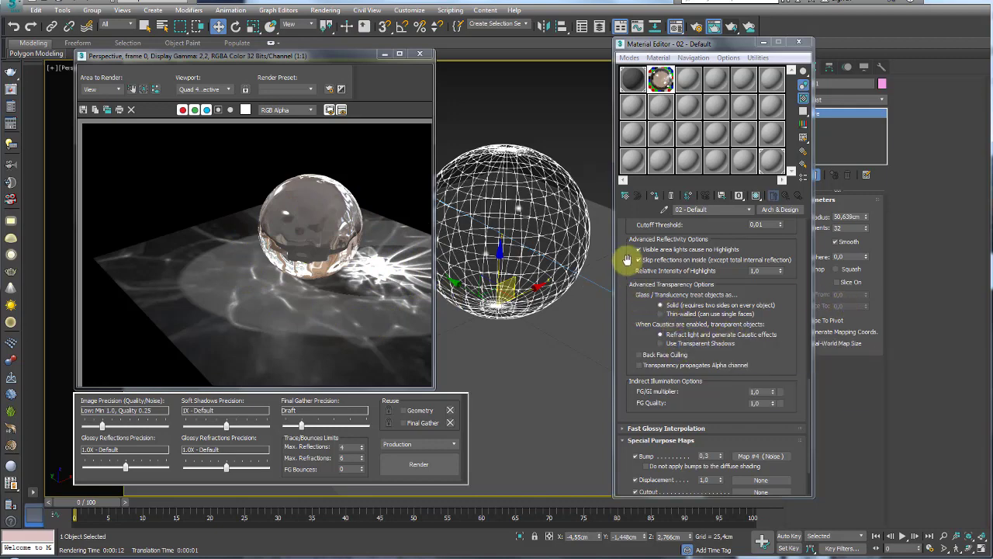
{"action": "left_click_drag", "start_coordinate": [627, 260], "coordinate": [631, 421]}
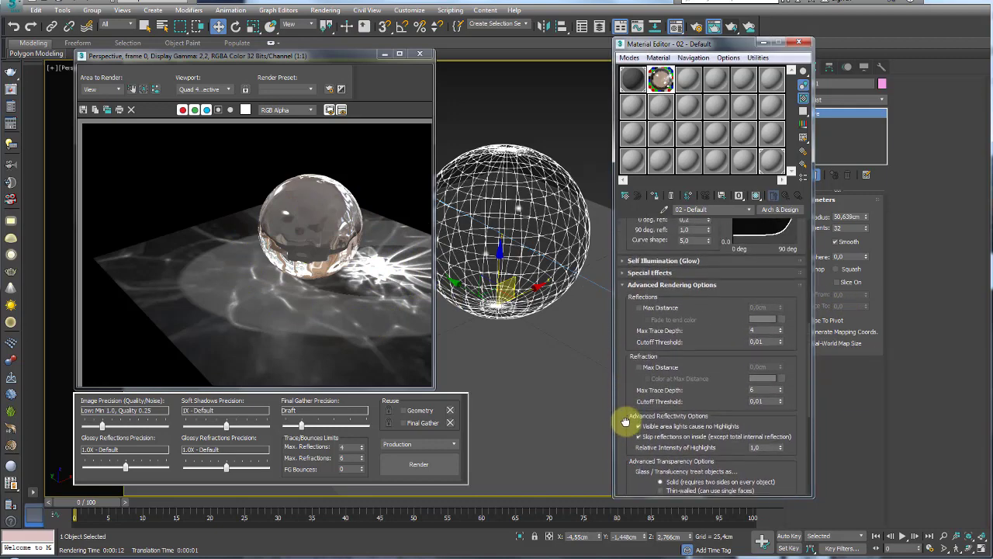
{"action": "left_click", "coordinate": [627, 287]}
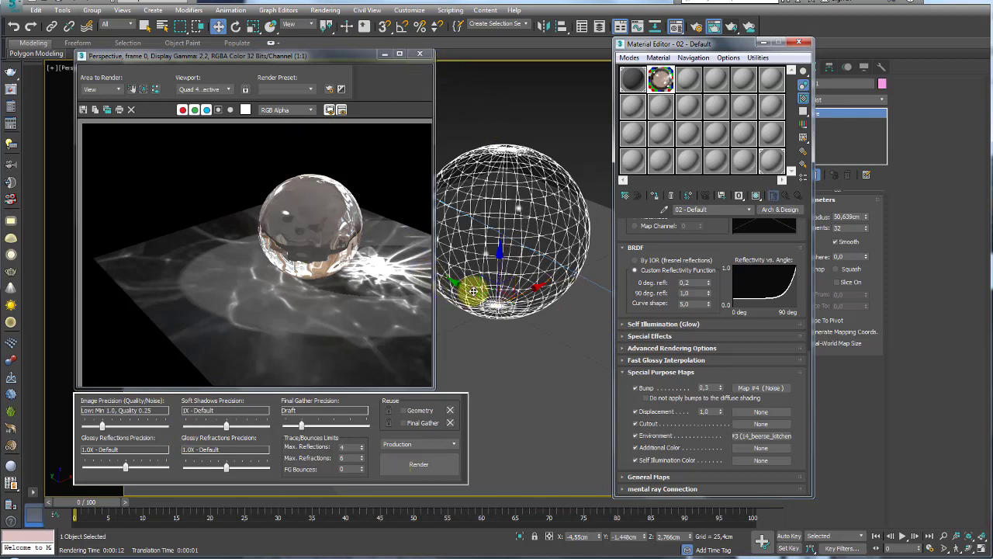
{"action": "left_click", "coordinate": [800, 45]}
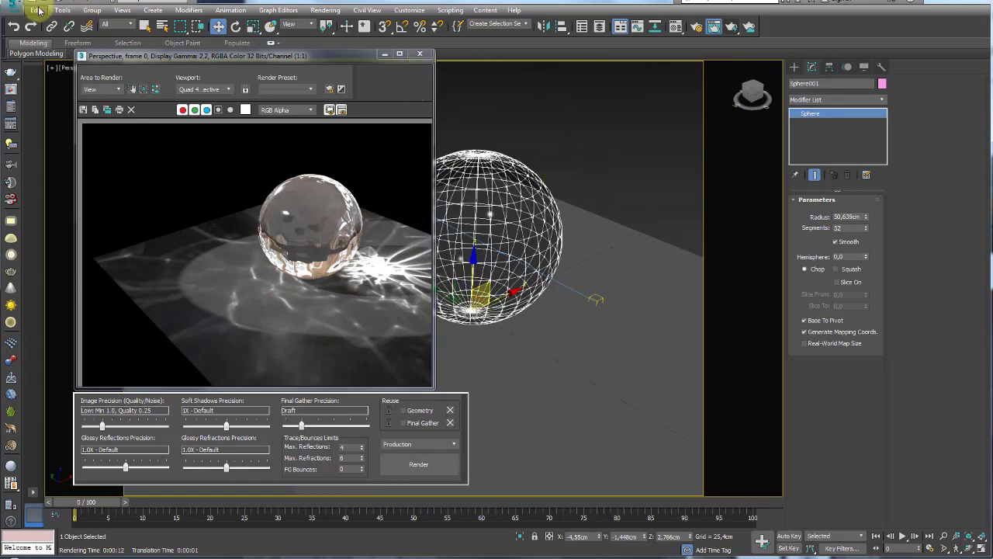
Save the scene as 'Efeito caustico MR' in the caustics folder and close the rendered frame.
{"action": "left_click", "coordinate": [62, 2]}
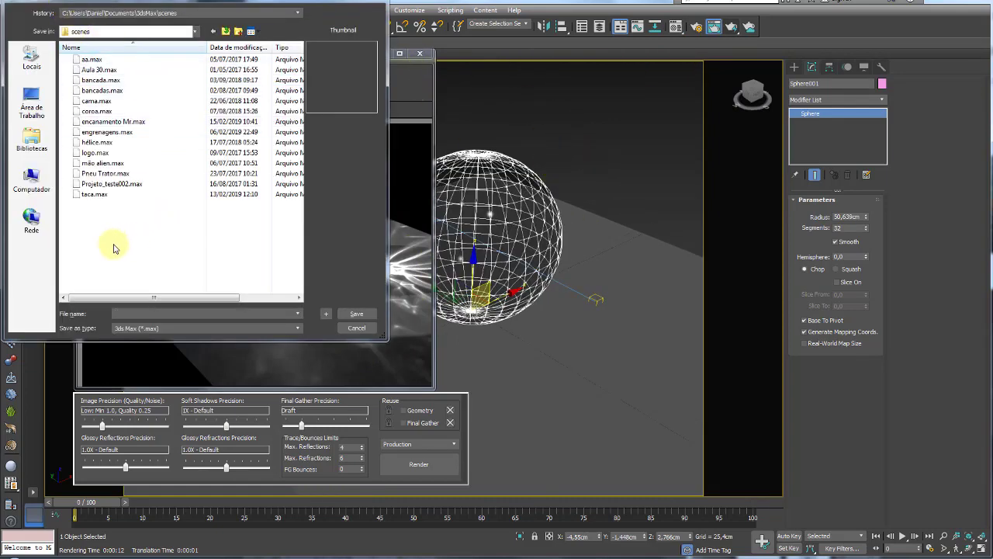
{"action": "left_click", "coordinate": [35, 150]}
{"action": "type", "text": "Efeito caustico MR"}
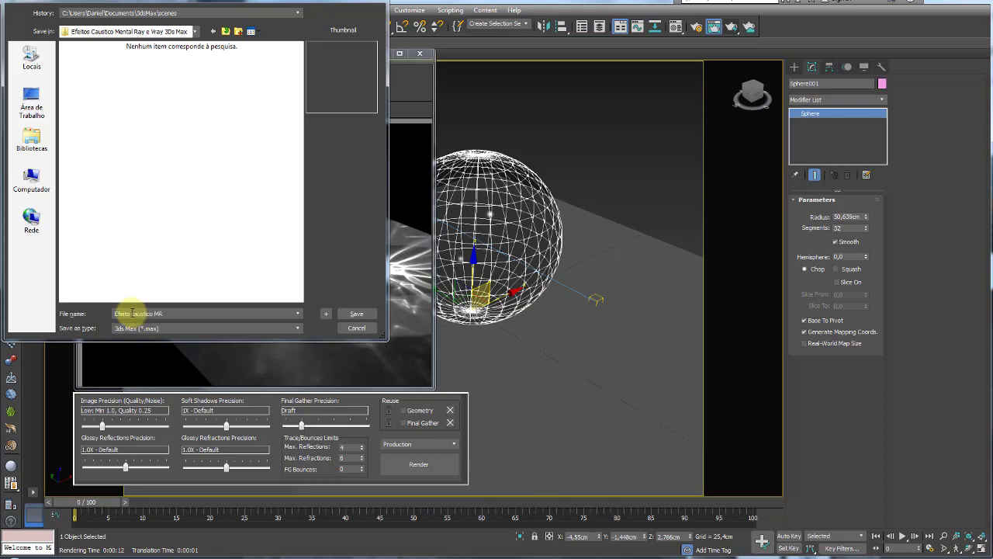
{"action": "left_click", "coordinate": [353, 314]}
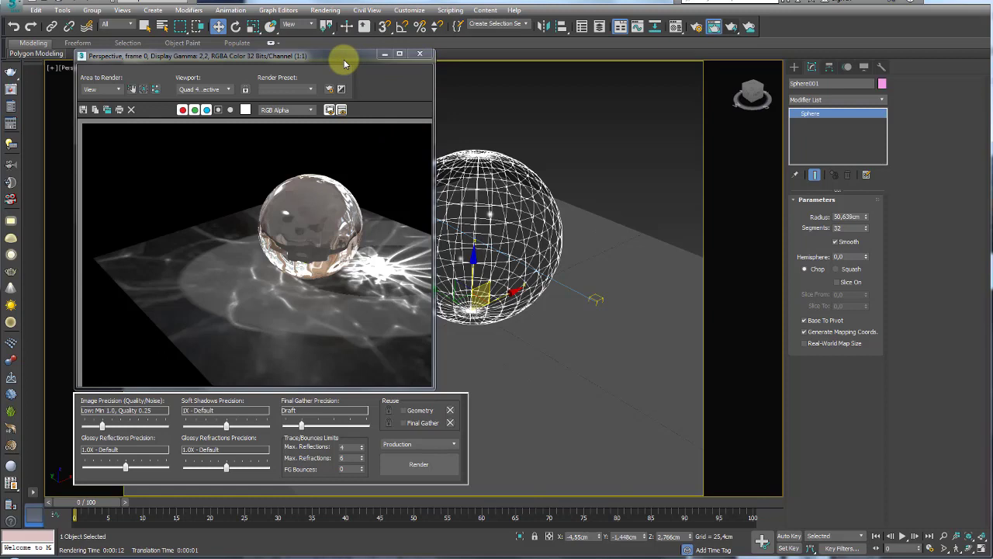
{"action": "left_click", "coordinate": [420, 53]}
{"action": "left_click", "coordinate": [675, 26]}
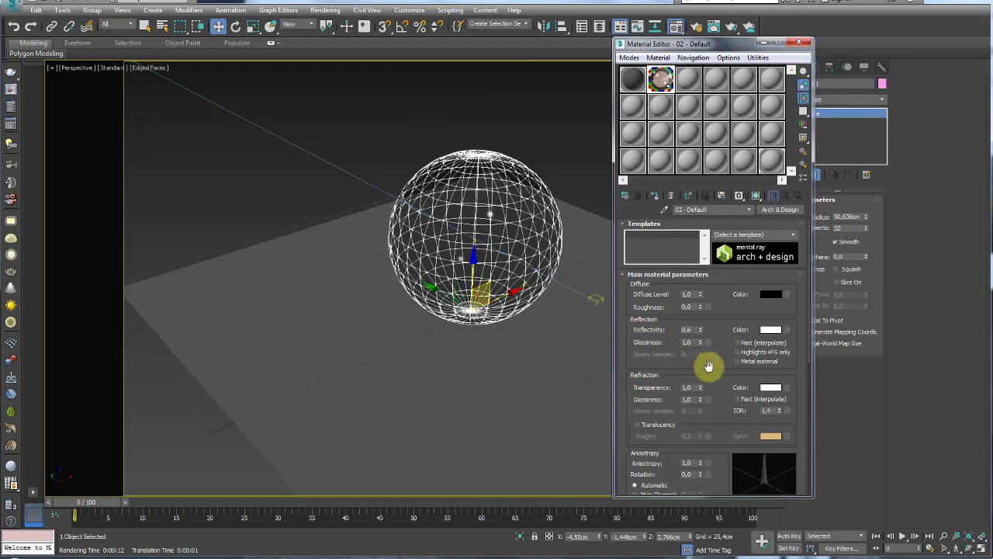
Close the Material Editor and choose Reset from the application menu.
{"action": "left_click", "coordinate": [800, 45]}
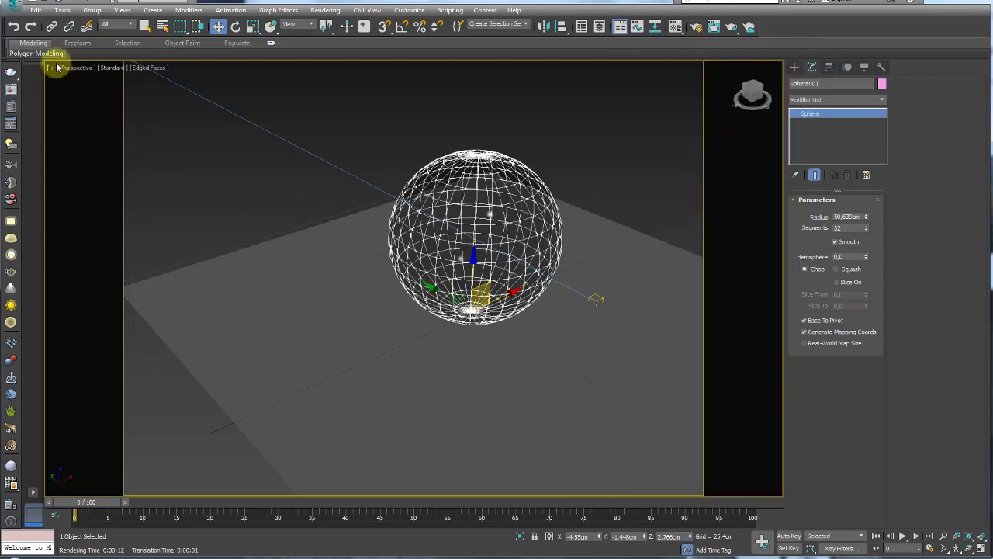
{"action": "left_click", "coordinate": [16, 8]}
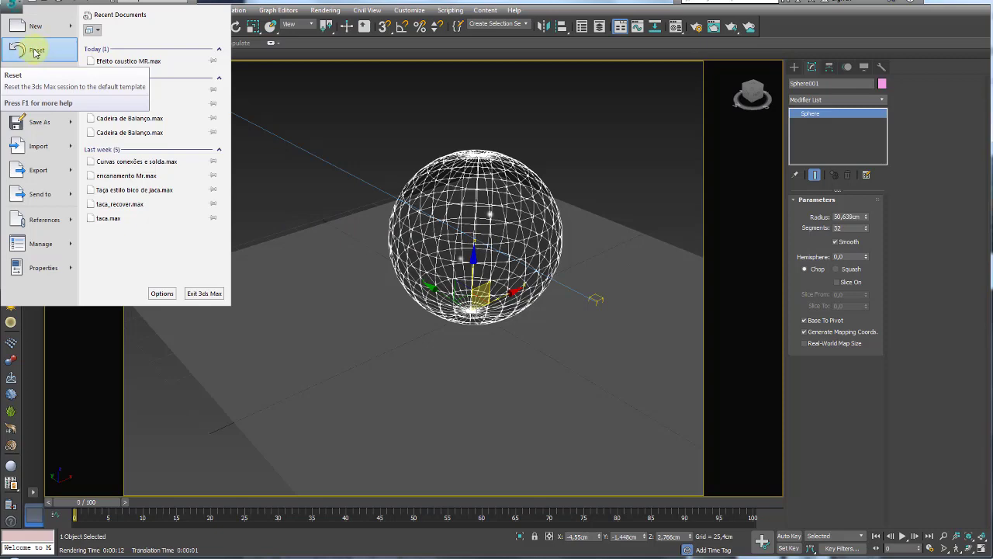
{"action": "left_click", "coordinate": [35, 52]}
Confirm the reset, then create a ground plane and a sphere sitting on it with Base To Pivot.
{"action": "left_click", "coordinate": [466, 297]}
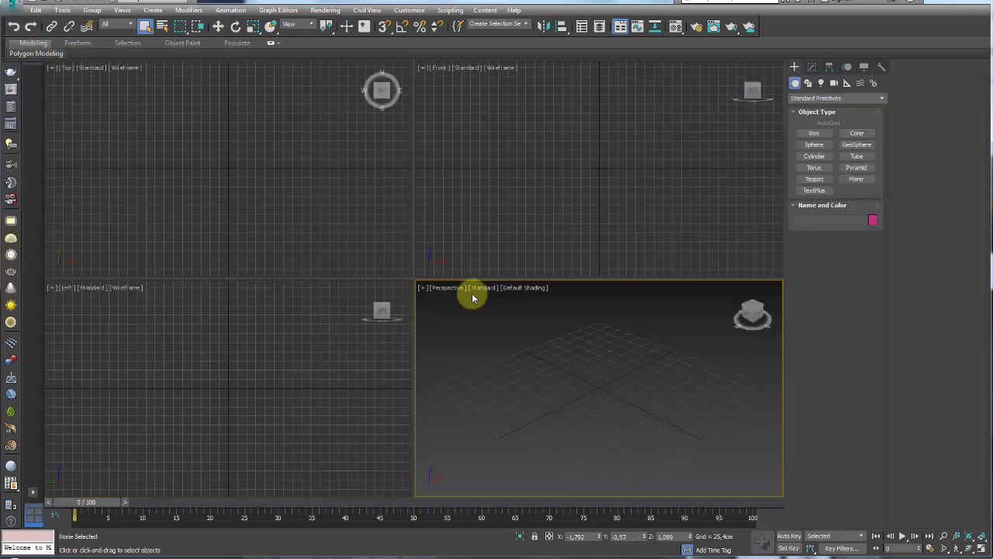
{"action": "left_click", "coordinate": [856, 179]}
{"action": "mouse_move", "coordinate": [590, 388]}
{"action": "left_mouse_down"}
{"action": "mouse_move", "coordinate": [661, 417]}
{"action": "mouse_move", "coordinate": [732, 304]}
{"action": "left_mouse_up"}
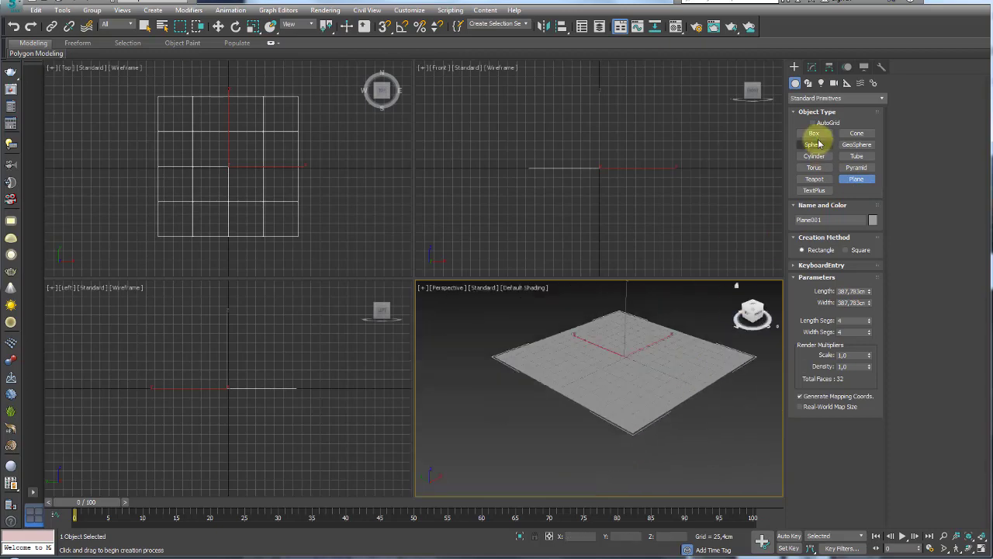
{"action": "left_click", "coordinate": [815, 145]}
{"action": "left_click_drag", "start_coordinate": [650, 367], "coordinate": [640, 366]}
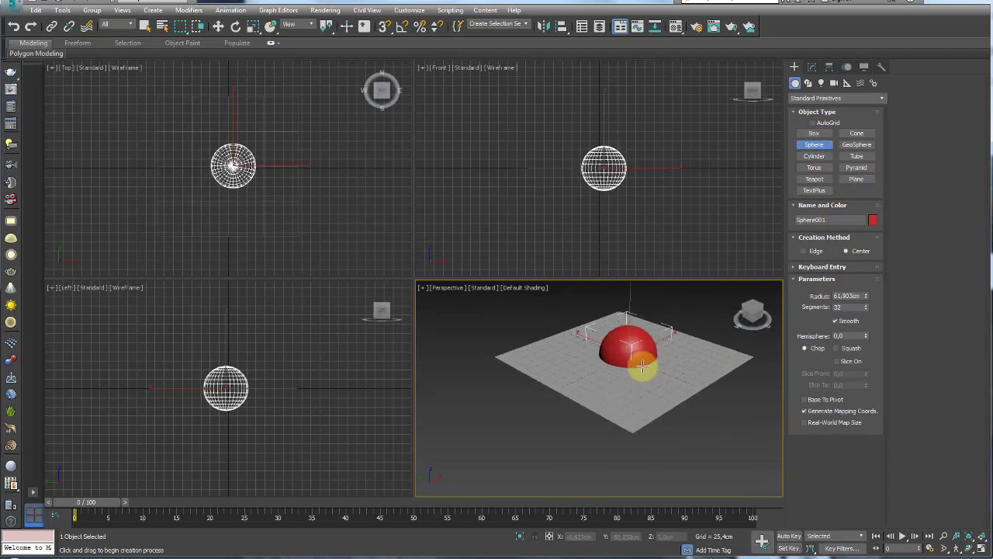
{"action": "left_click", "coordinate": [805, 399]}
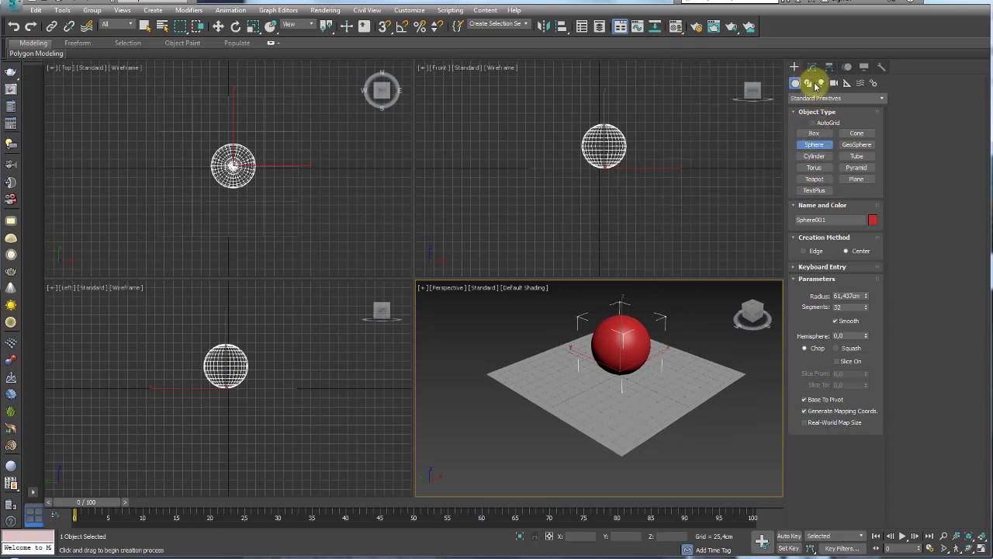
Create a Standard Target Direct light pointed toward the sphere.
{"action": "left_click", "coordinate": [821, 82]}
{"action": "left_click", "coordinate": [818, 98]}
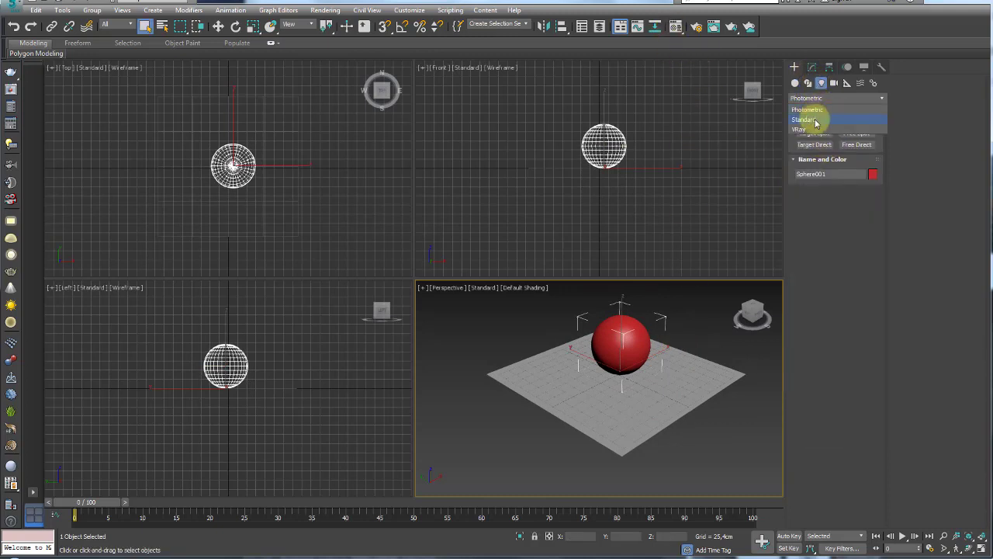
{"action": "left_click", "coordinate": [816, 121]}
{"action": "left_click", "coordinate": [818, 149]}
{"action": "scroll", "coordinate": [603, 380], "scroll_direction": "down", "scroll_amount": 3}
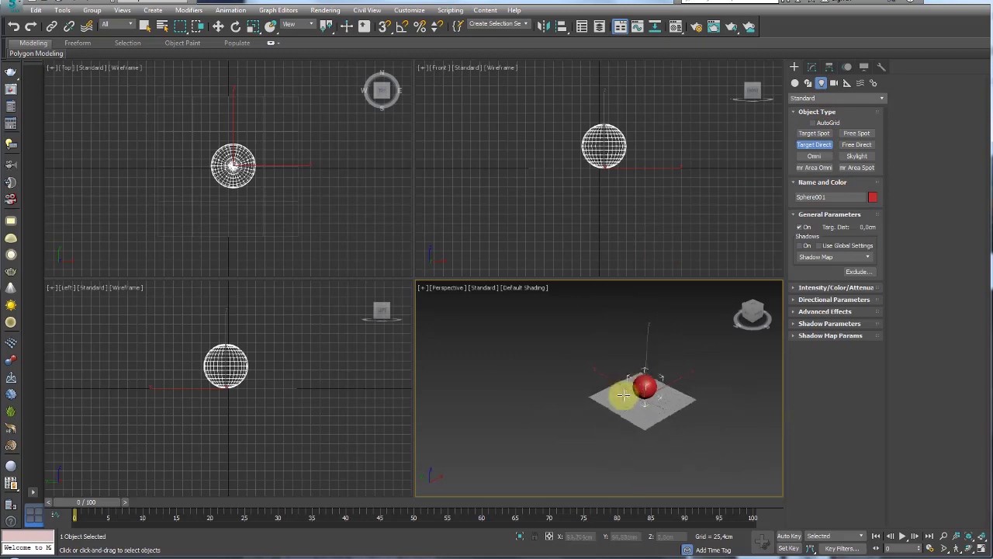
{"action": "scroll", "coordinate": [575, 388], "scroll_direction": "down", "scroll_amount": 2}
{"action": "left_click_drag", "start_coordinate": [562, 388], "coordinate": [654, 386]}
Raise the direct light above the scene and move its target onto the sphere.
{"action": "key", "text": "w"}
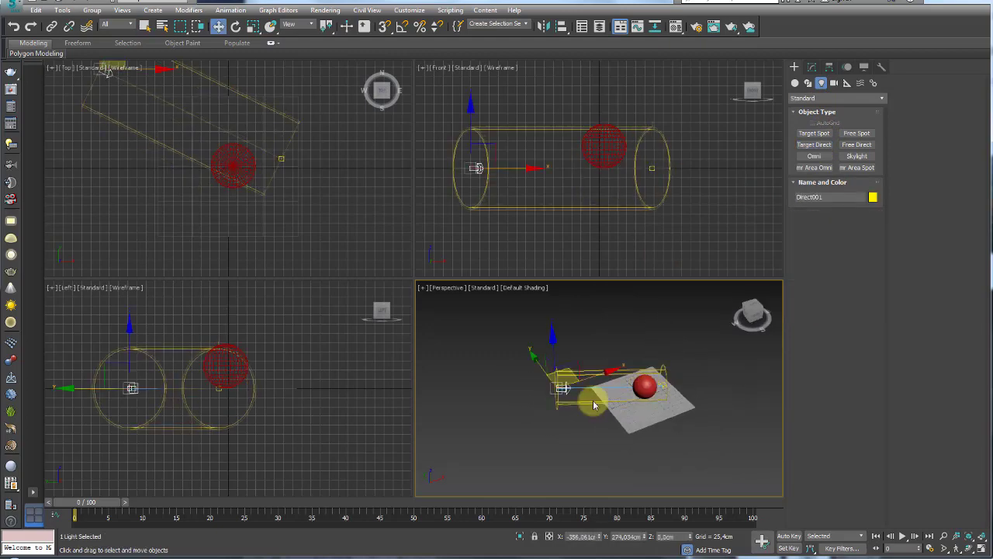
{"action": "mouse_move", "coordinate": [593, 399]}
{"action": "left_mouse_down"}
{"action": "mouse_move", "coordinate": [559, 354]}
{"action": "mouse_move", "coordinate": [583, 284]}
{"action": "left_mouse_up"}
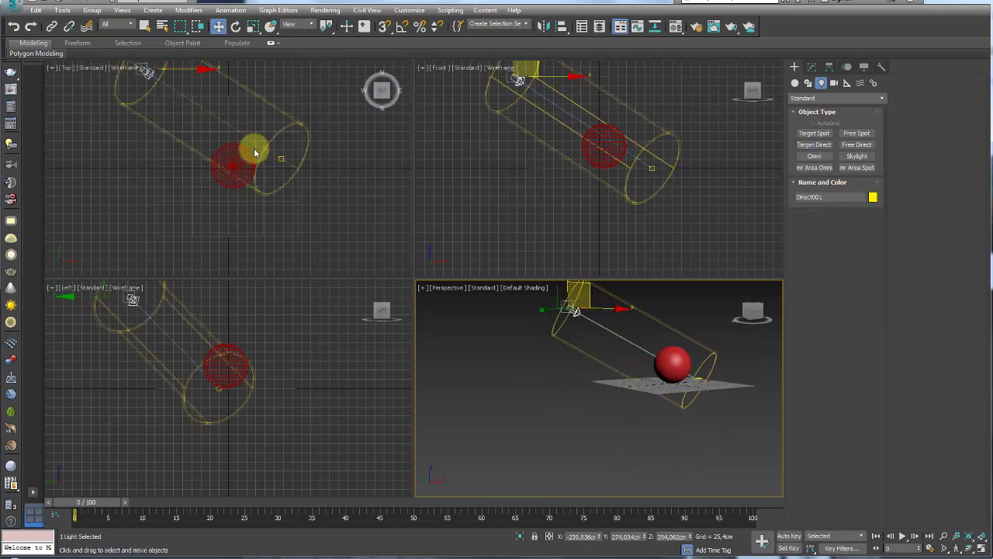
{"action": "mouse_move", "coordinate": [253, 150]}
{"action": "middle_mouse_down"}
{"action": "mouse_move", "coordinate": [275, 192]}
{"action": "mouse_move", "coordinate": [303, 212]}
{"action": "middle_mouse_up"}
{"action": "left_click_drag", "start_coordinate": [303, 213], "coordinate": [287, 233]}
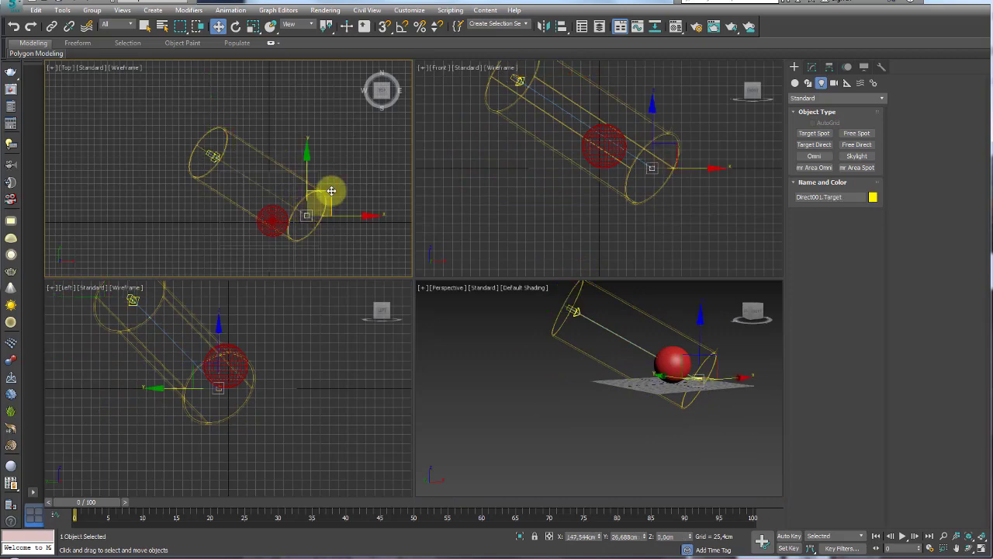
{"action": "mouse_move", "coordinate": [592, 373]}
{"action": "middle_mouse_down", "text": "alt"}
{"action": "mouse_move", "coordinate": [627, 396]}
{"action": "mouse_move", "coordinate": [625, 378]}
{"action": "middle_mouse_up", "text": "alt"}
{"action": "scroll", "coordinate": [613, 384], "scroll_direction": "up", "scroll_amount": 3}
{"action": "left_click", "coordinate": [621, 443]}
Drag the grey 01-Default sample material onto the sphere, replacing its red colour.
{"action": "left_click", "coordinate": [625, 378]}
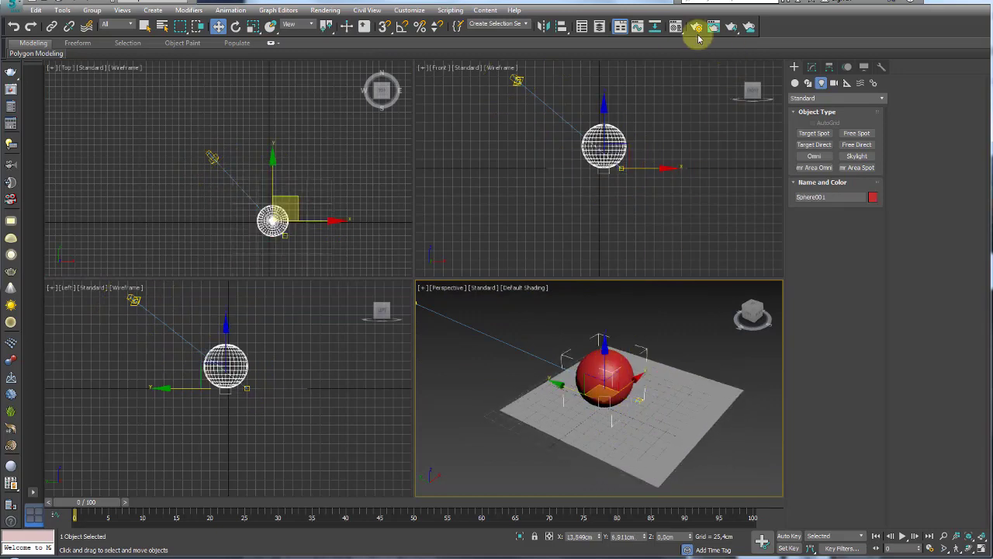
{"action": "left_click", "coordinate": [675, 26]}
{"action": "key", "text": "z"}
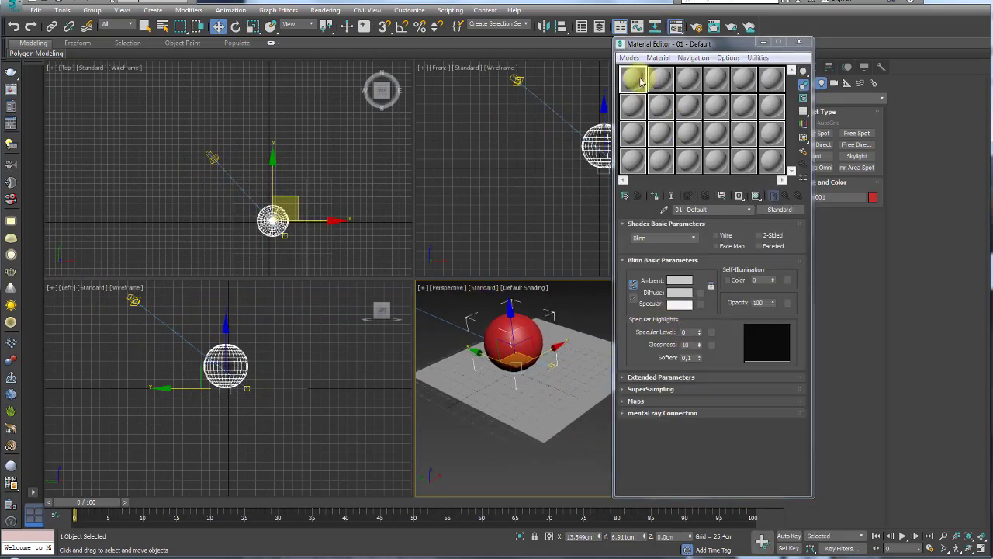
{"action": "middle_click_drag", "start_coordinate": [598, 376], "coordinate": [603, 362], "text": "alt"}
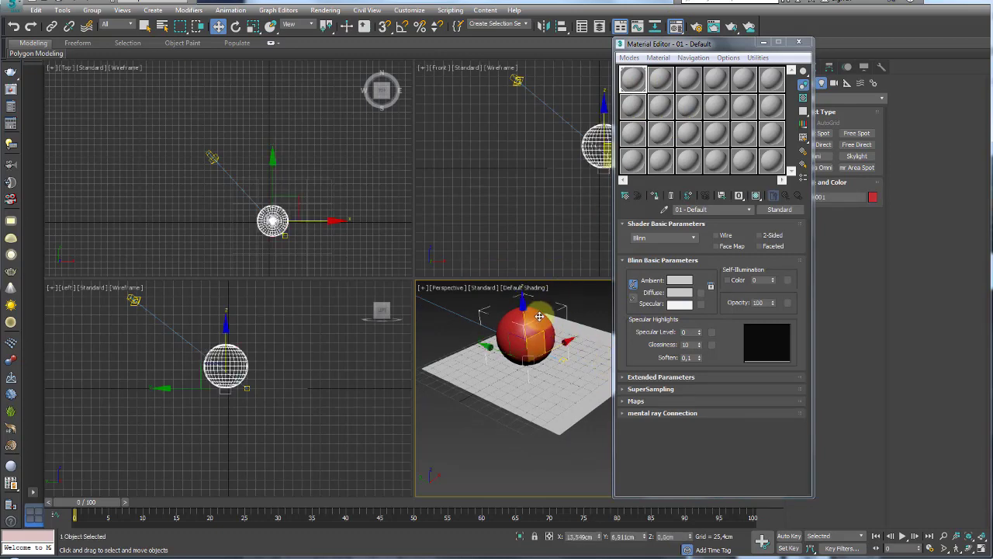
{"action": "left_click", "coordinate": [635, 77]}
{"action": "left_click_drag", "start_coordinate": [569, 305], "coordinate": [543, 322]}
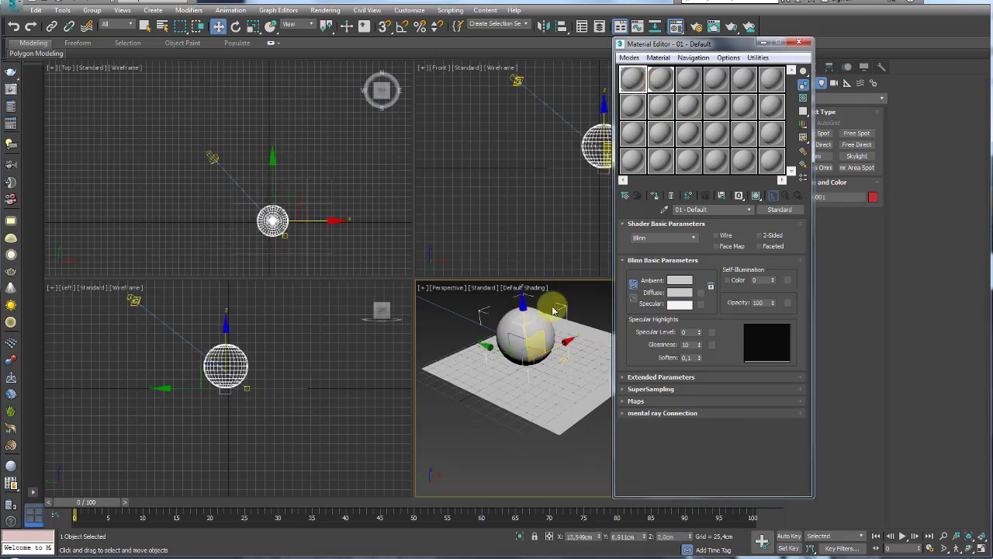
{"action": "left_click", "coordinate": [974, 545]}
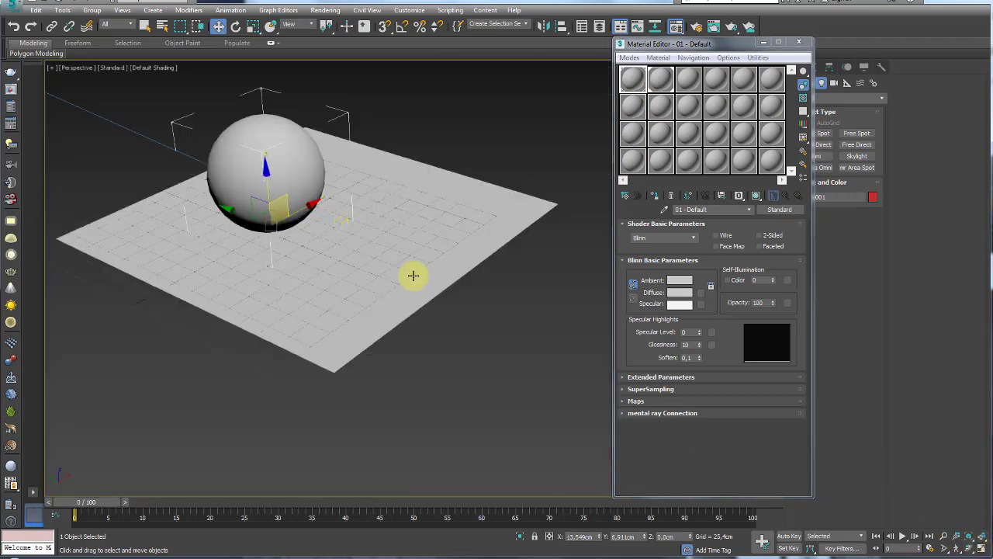
{"action": "mouse_move", "coordinate": [412, 273]}
{"action": "middle_mouse_down", "text": "alt"}
{"action": "mouse_move", "coordinate": [472, 370]}
{"action": "mouse_move", "coordinate": [544, 310]}
{"action": "middle_mouse_up", "text": "alt"}
{"action": "left_click", "coordinate": [799, 41]}
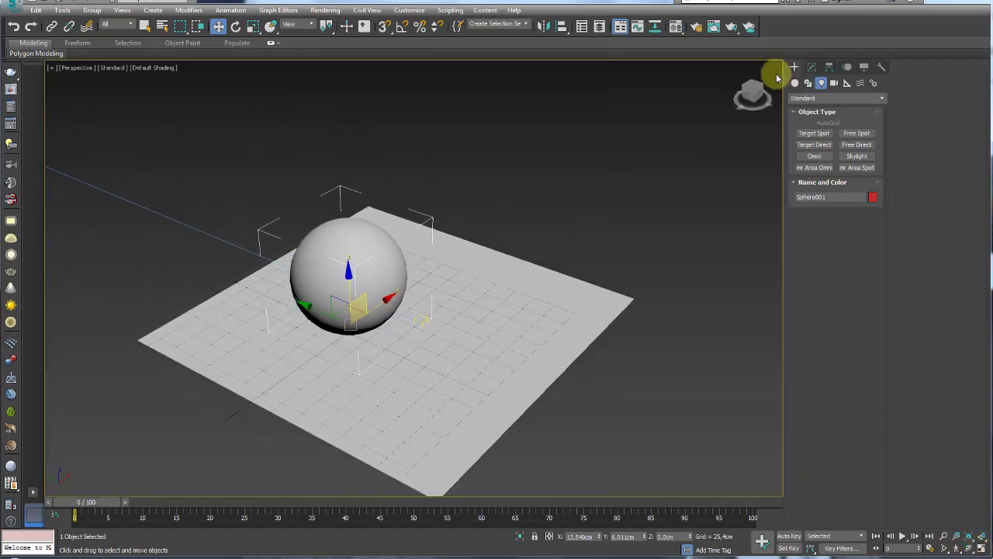
{"action": "middle_click_drag", "start_coordinate": [439, 222], "coordinate": [532, 223]}
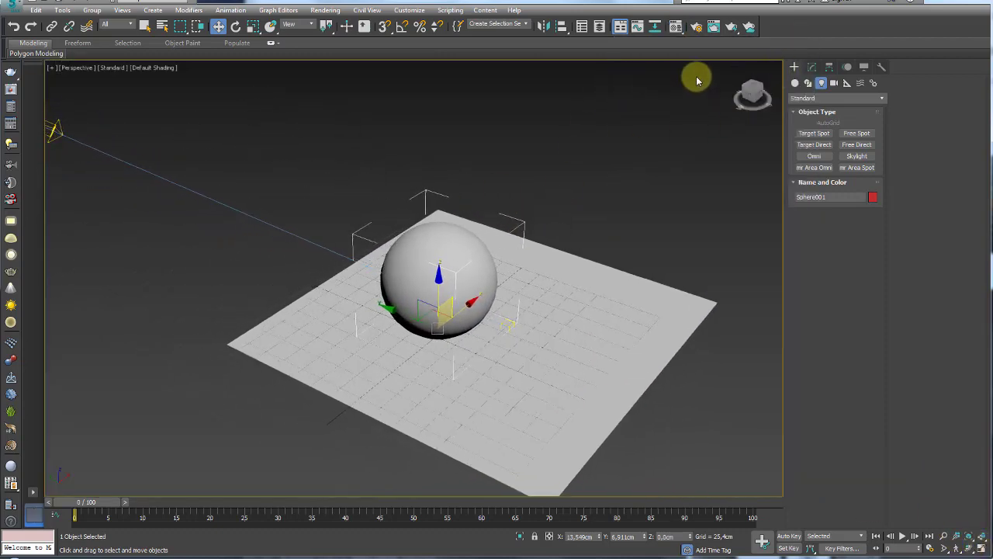
Switch the production renderer from Scanline to V-Ray Adv 3.40.01 in Render Setup.
{"action": "left_click", "coordinate": [696, 29]}
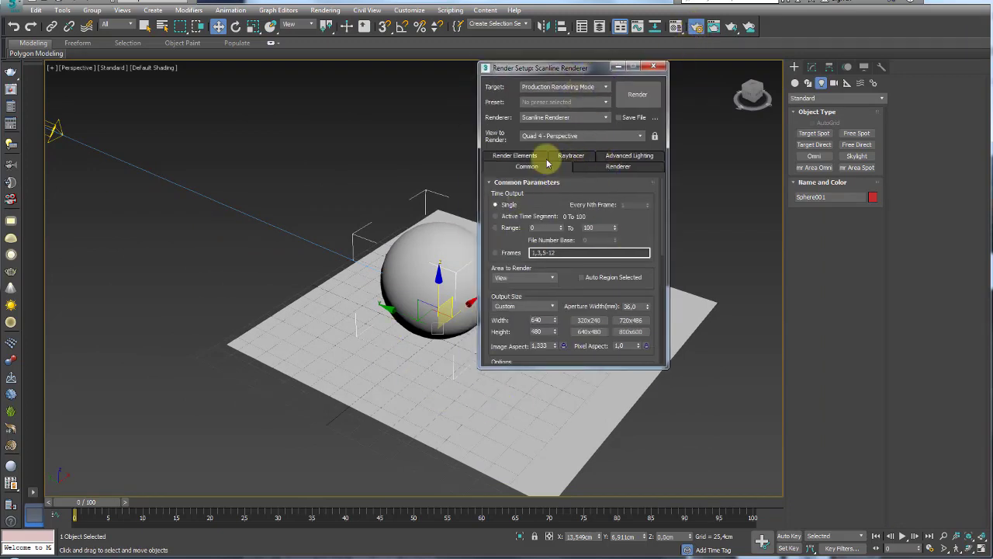
{"action": "left_click", "coordinate": [554, 118]}
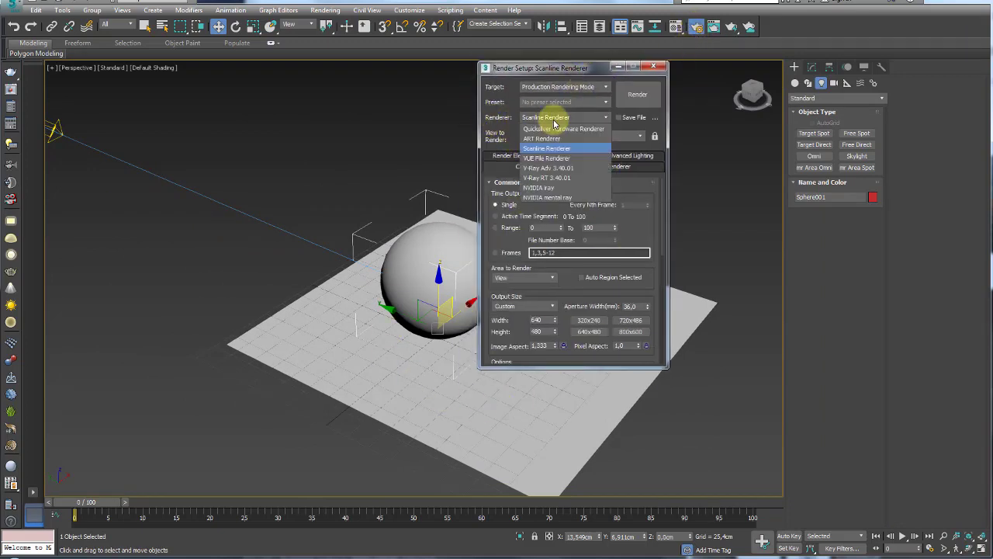
{"action": "left_click", "coordinate": [553, 169]}
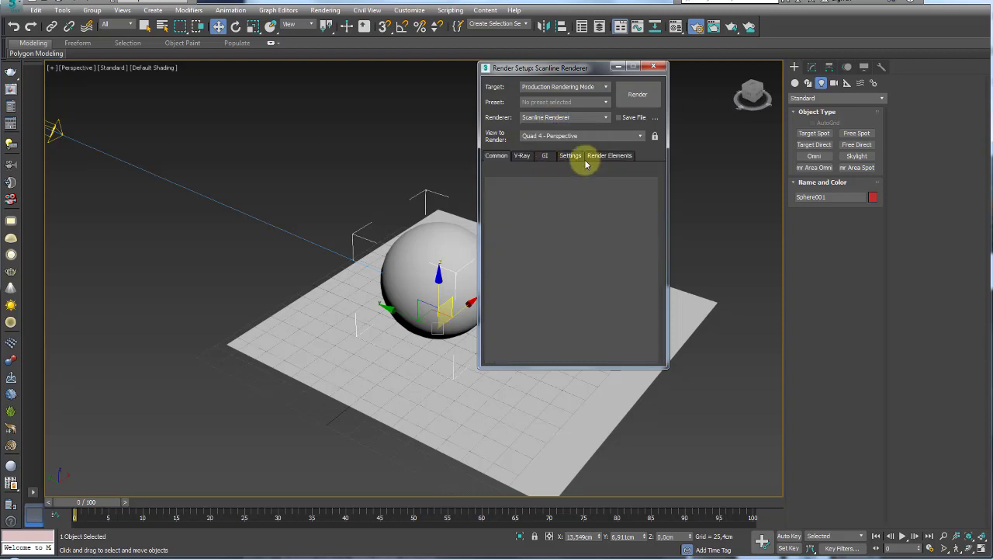
{"action": "left_click_drag", "start_coordinate": [554, 67], "coordinate": [683, 72]}
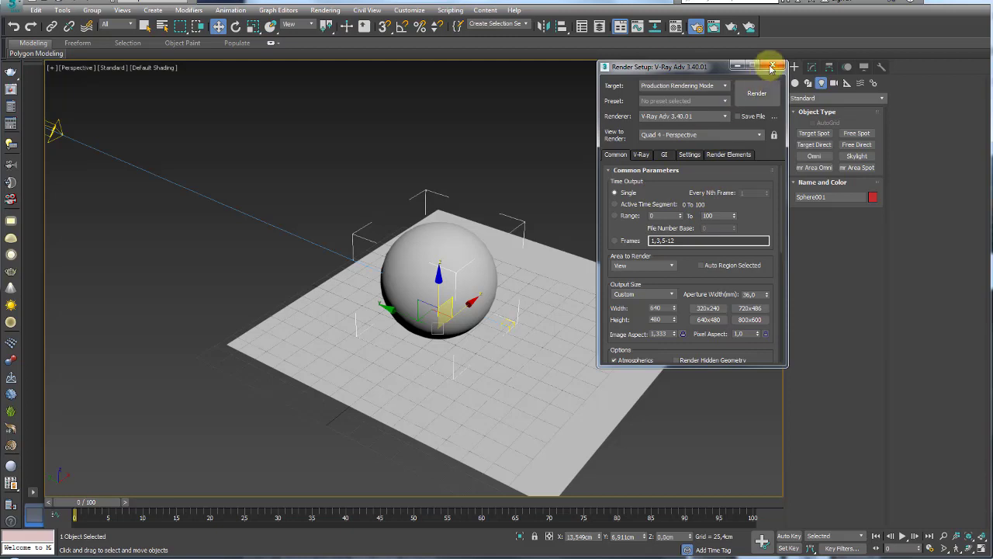
{"action": "left_click", "coordinate": [771, 68]}
{"action": "middle_click_drag", "start_coordinate": [688, 173], "coordinate": [700, 199]}
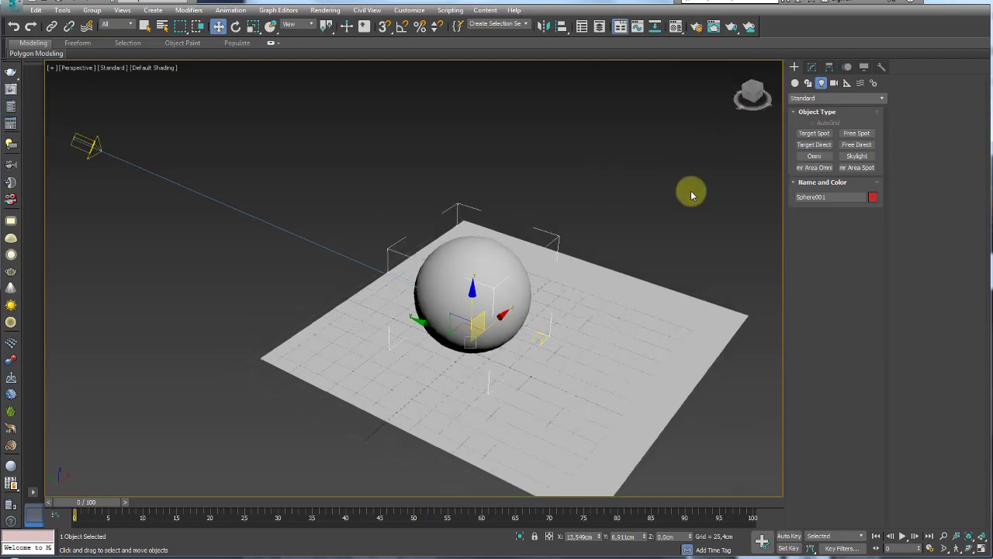
Assign the 02-Default material to the sphere and convert it to a VRayMtl.
{"action": "key", "text": "m"}
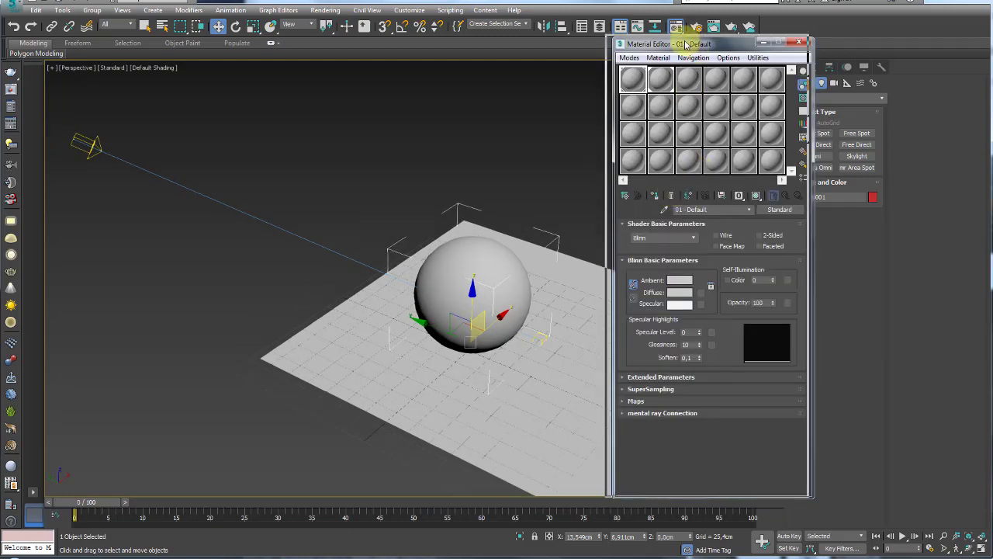
{"action": "left_click_drag", "start_coordinate": [686, 45], "coordinate": [680, 40]}
{"action": "left_click_drag", "start_coordinate": [655, 71], "coordinate": [576, 210]}
{"action": "middle_click_drag", "start_coordinate": [501, 261], "coordinate": [450, 210]}
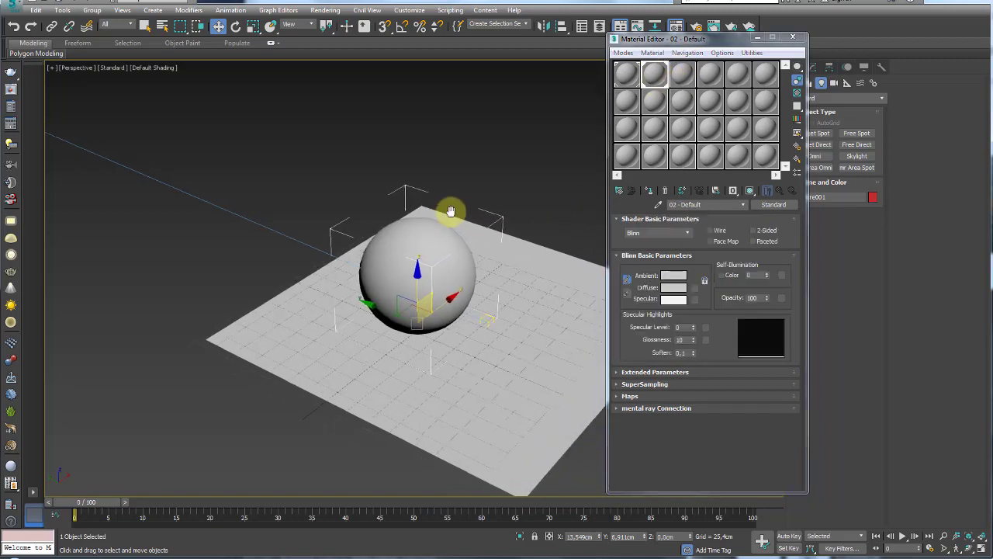
{"action": "left_click_drag", "start_coordinate": [655, 83], "coordinate": [450, 242]}
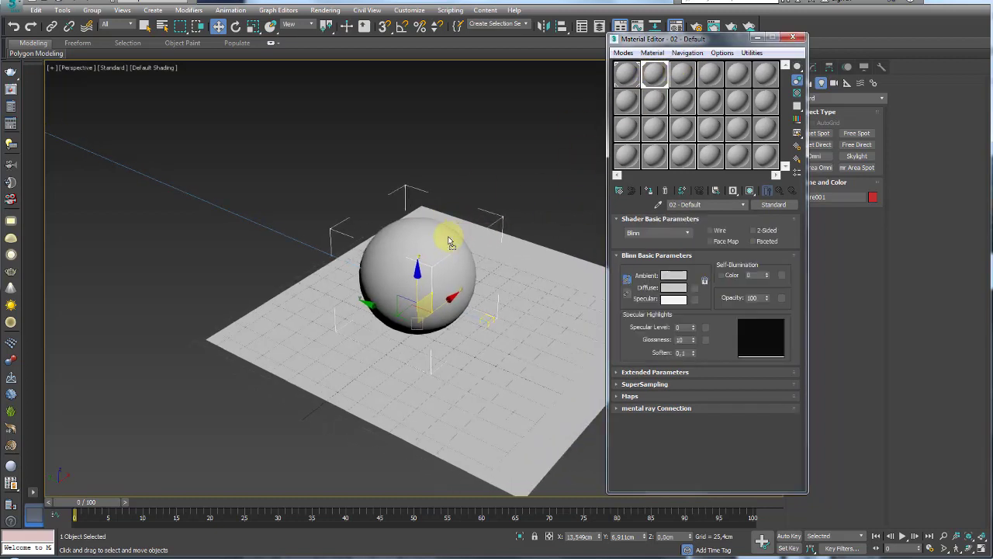
{"action": "left_click", "coordinate": [773, 205]}
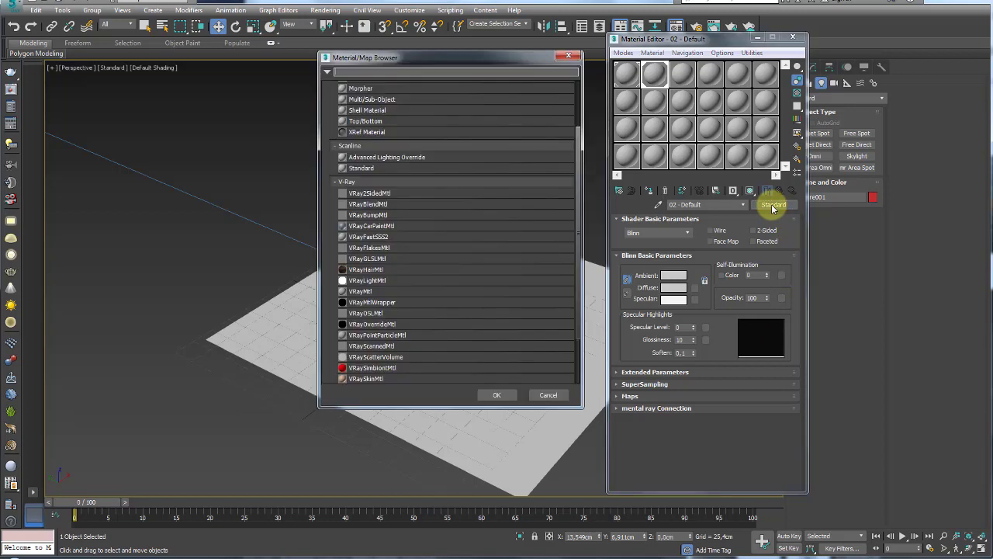
{"action": "scroll", "coordinate": [443, 300], "scroll_direction": "down", "scroll_amount": 3}
{"action": "scroll", "coordinate": [392, 299], "scroll_direction": "up", "scroll_amount": 1}
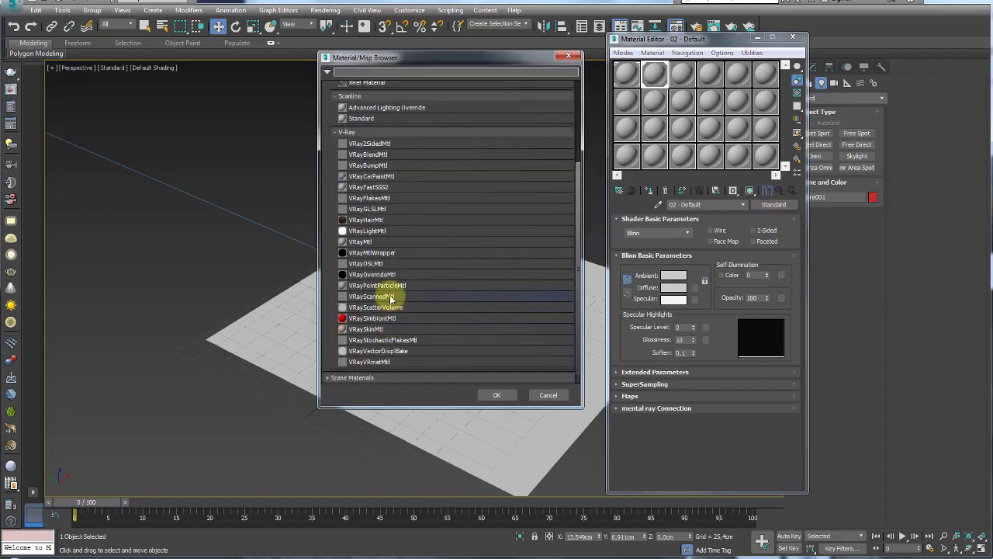
{"action": "double_click", "coordinate": [361, 242]}
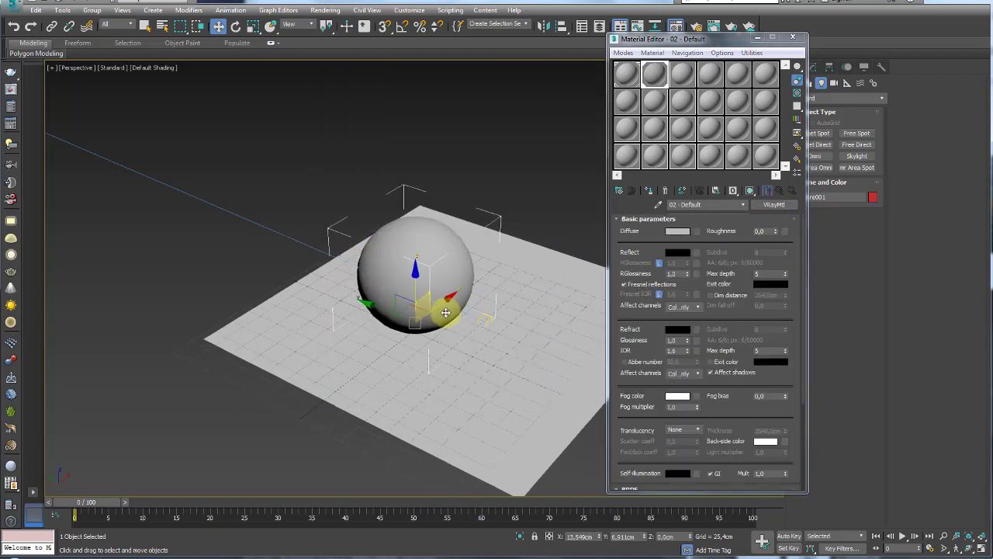
Set the Diffuse colour to black (Value 0) and Refract to white (255).
{"action": "left_click", "coordinate": [678, 232]}
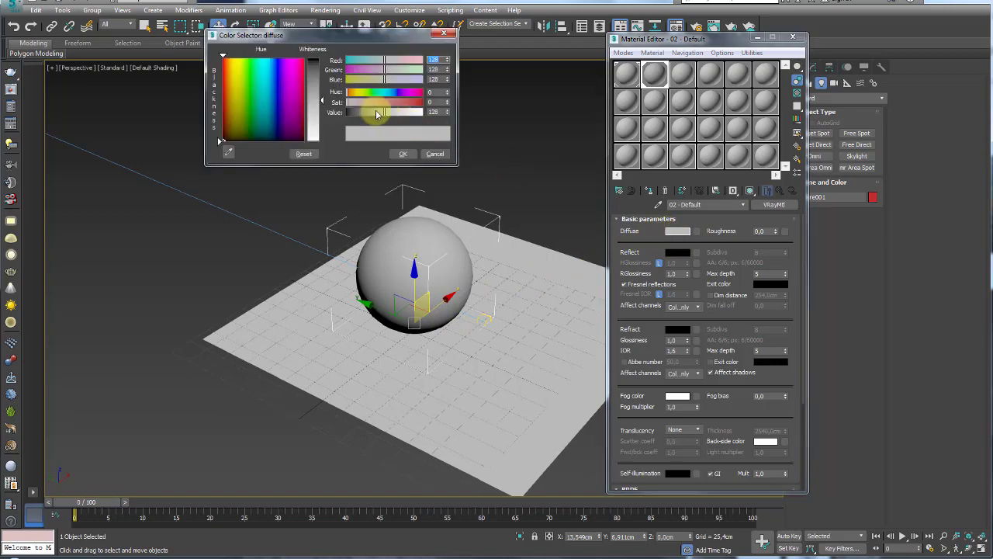
{"action": "left_click_drag", "start_coordinate": [377, 114], "coordinate": [252, 113]}
{"action": "left_click", "coordinate": [403, 152]}
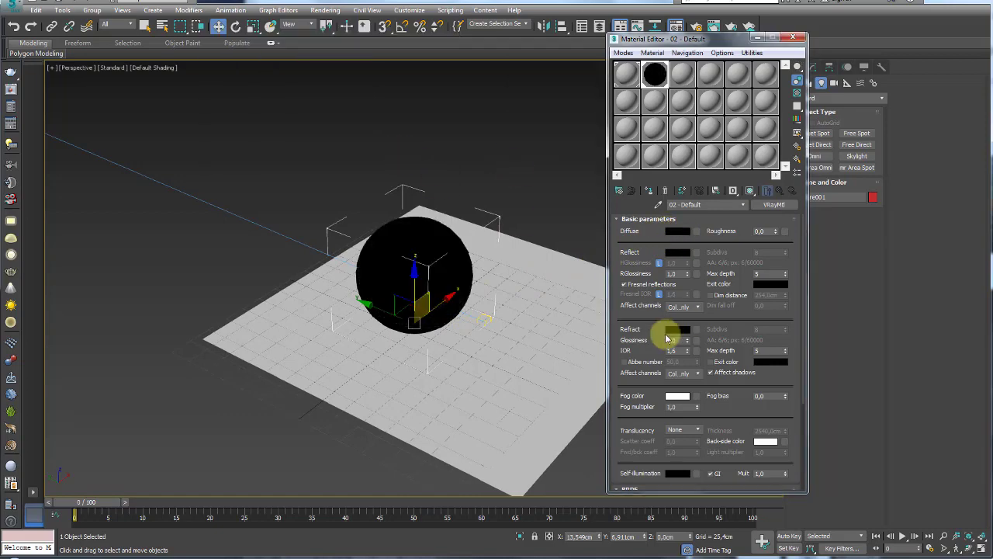
{"action": "left_click_drag", "start_coordinate": [652, 336], "coordinate": [650, 274]}
{"action": "left_click", "coordinate": [676, 267]}
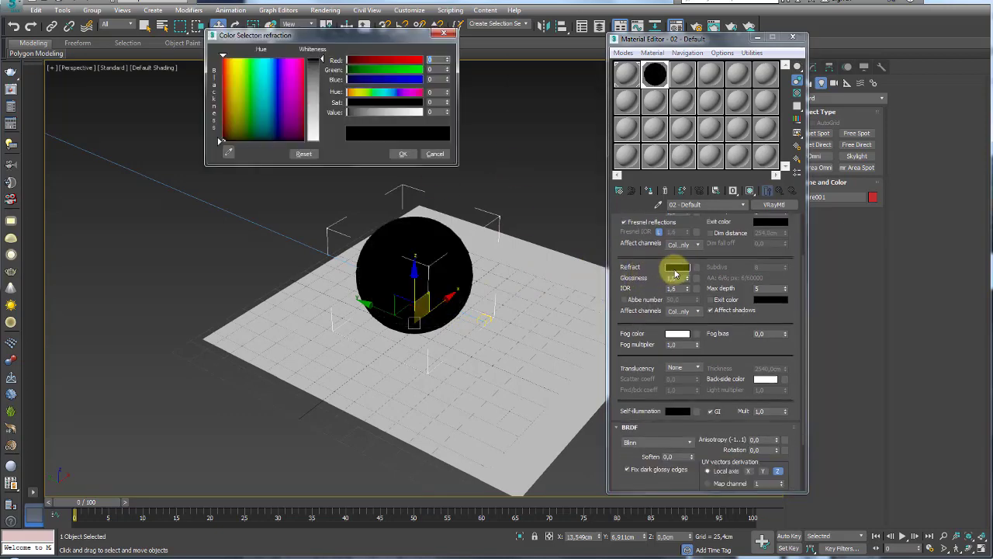
{"action": "left_click_drag", "start_coordinate": [354, 114], "coordinate": [471, 116]}
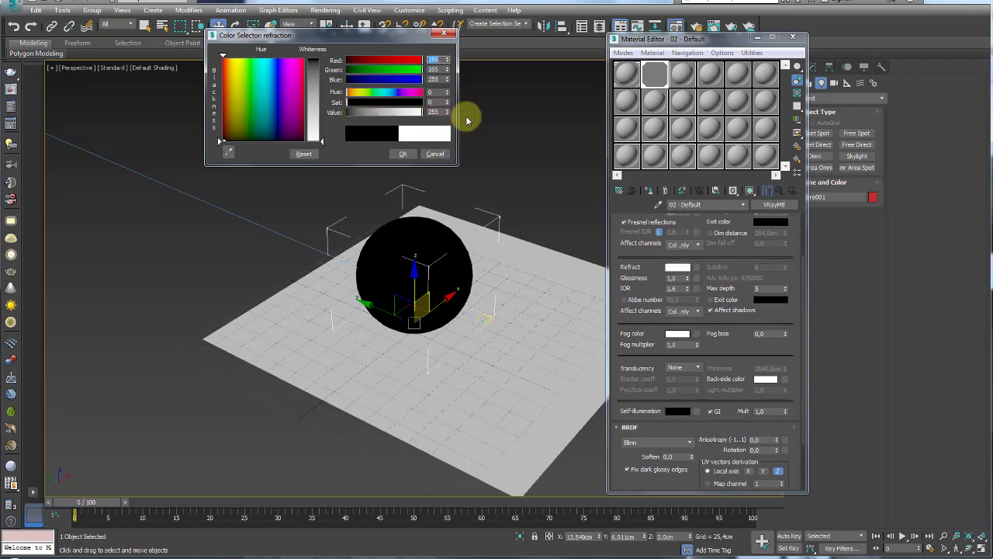
{"action": "left_click", "coordinate": [403, 155]}
Show edged faces, preview the glass material, close the editor and start a test render.
{"action": "middle_click_drag", "start_coordinate": [561, 297], "coordinate": [554, 322]}
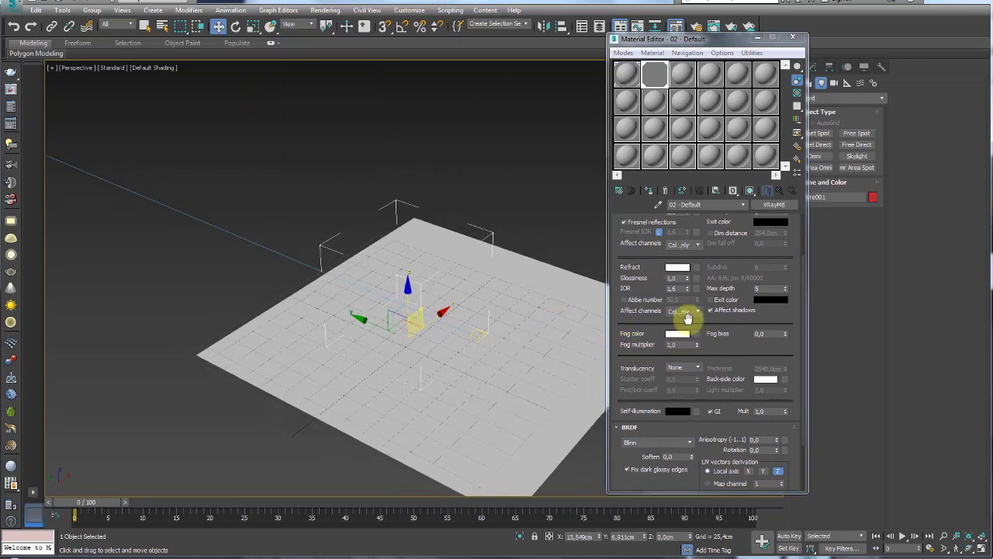
{"action": "key", "text": "F4"}
{"action": "mouse_move", "coordinate": [505, 290]}
{"action": "middle_mouse_down", "text": "alt"}
{"action": "mouse_move", "coordinate": [528, 275]}
{"action": "mouse_move", "coordinate": [510, 277]}
{"action": "mouse_move", "coordinate": [603, 140]}
{"action": "middle_mouse_up", "text": "alt"}
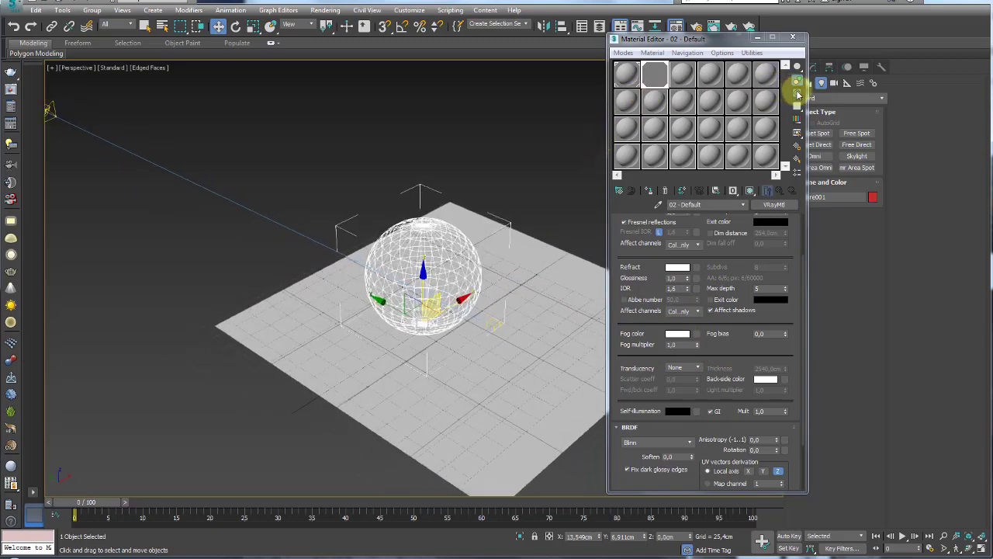
{"action": "double_click", "coordinate": [654, 74]}
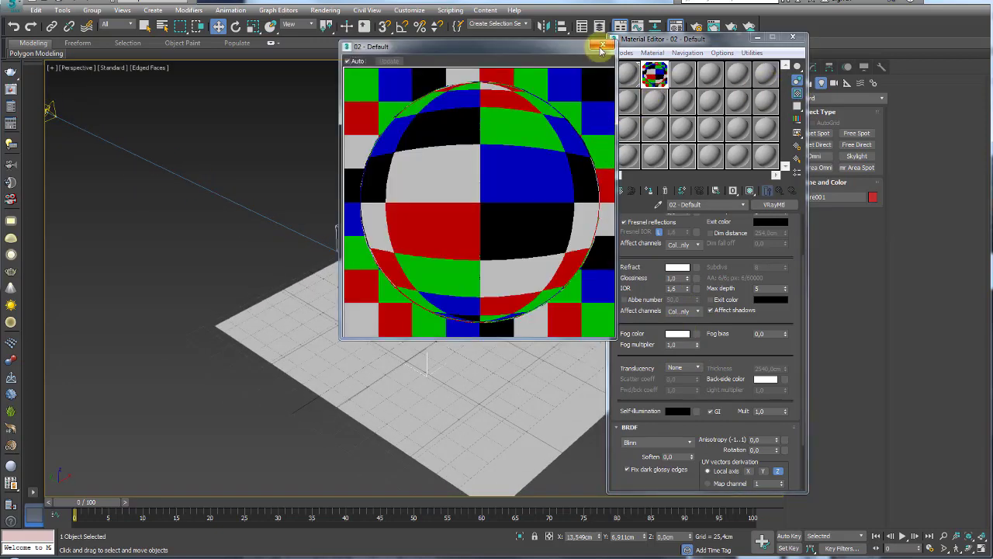
{"action": "left_click", "coordinate": [603, 47]}
{"action": "mouse_move", "coordinate": [574, 116]}
{"action": "middle_mouse_down", "text": "alt"}
{"action": "mouse_move", "coordinate": [514, 206]}
{"action": "mouse_move", "coordinate": [558, 224]}
{"action": "mouse_move", "coordinate": [574, 210]}
{"action": "middle_mouse_up", "text": "alt"}
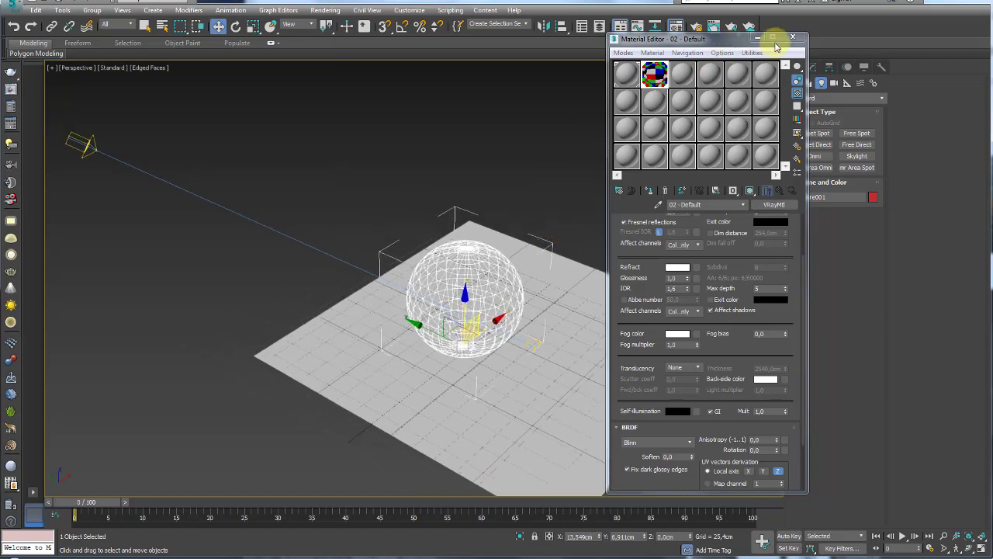
{"action": "left_click", "coordinate": [792, 38]}
{"action": "left_click", "coordinate": [732, 26]}
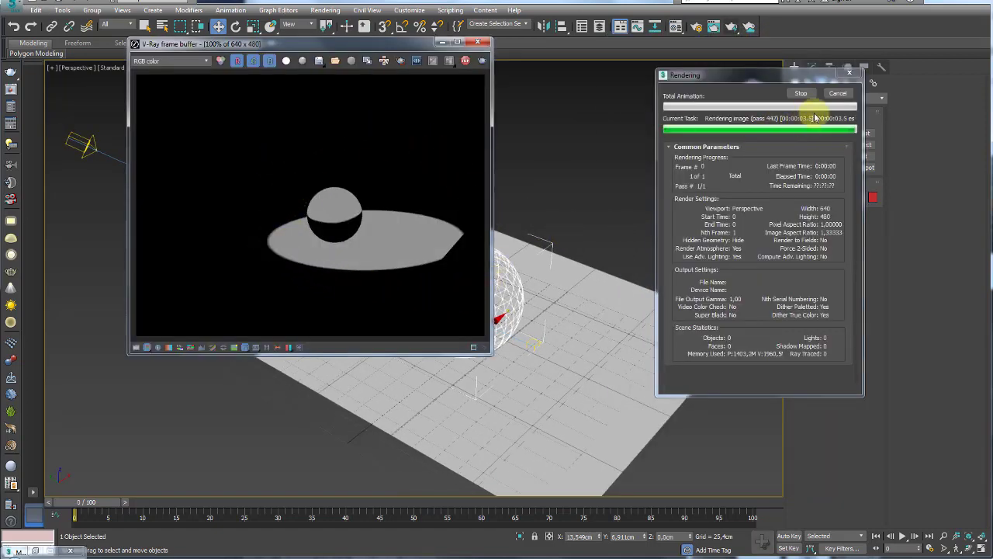
Stop the running render, close the image window, and enable shadows on the Target Direct light.
{"action": "left_click", "coordinate": [801, 93]}
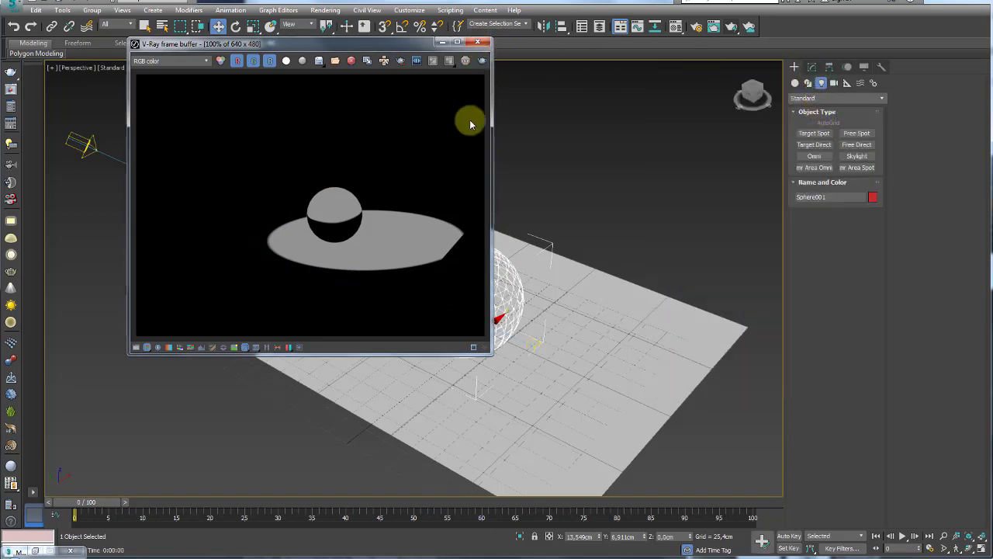
{"action": "left_click", "coordinate": [479, 43]}
{"action": "left_click", "coordinate": [288, 175]}
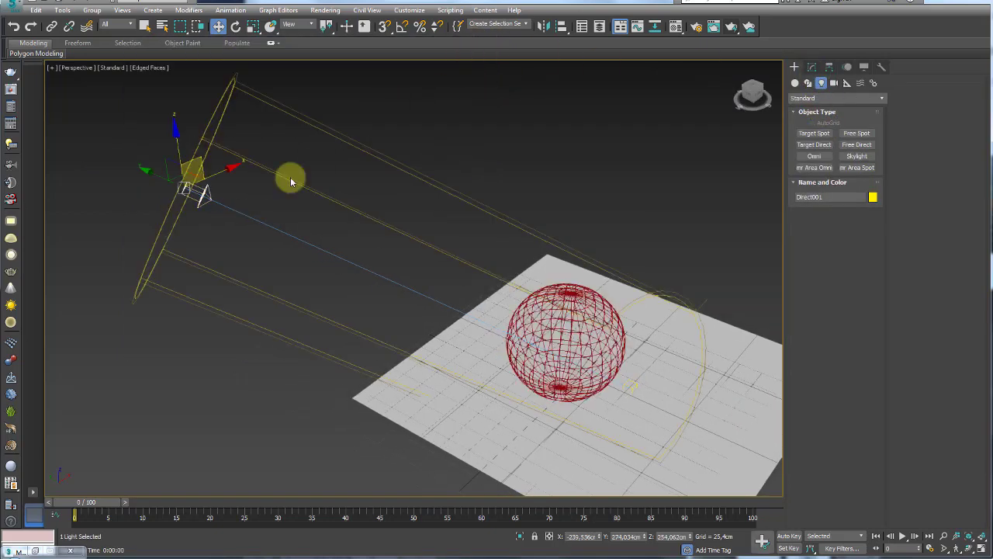
{"action": "left_click", "coordinate": [812, 67]}
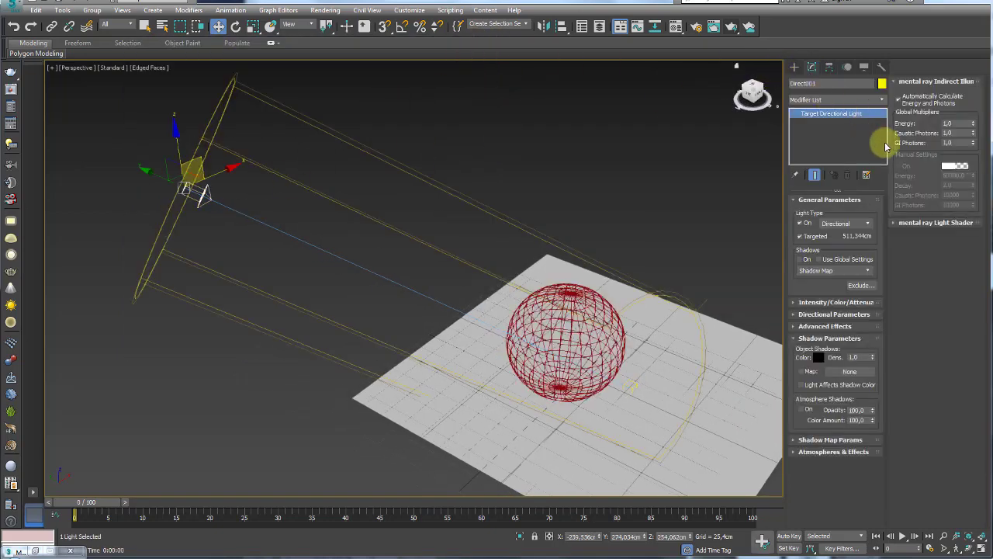
{"action": "left_click", "coordinate": [800, 259]}
Switch the light's shadow type to VRayShadowMap and run a test render.
{"action": "middle_click_drag", "start_coordinate": [765, 269], "coordinate": [573, 262]}
{"action": "scroll", "coordinate": [573, 261], "scroll_direction": "up", "scroll_amount": 3}
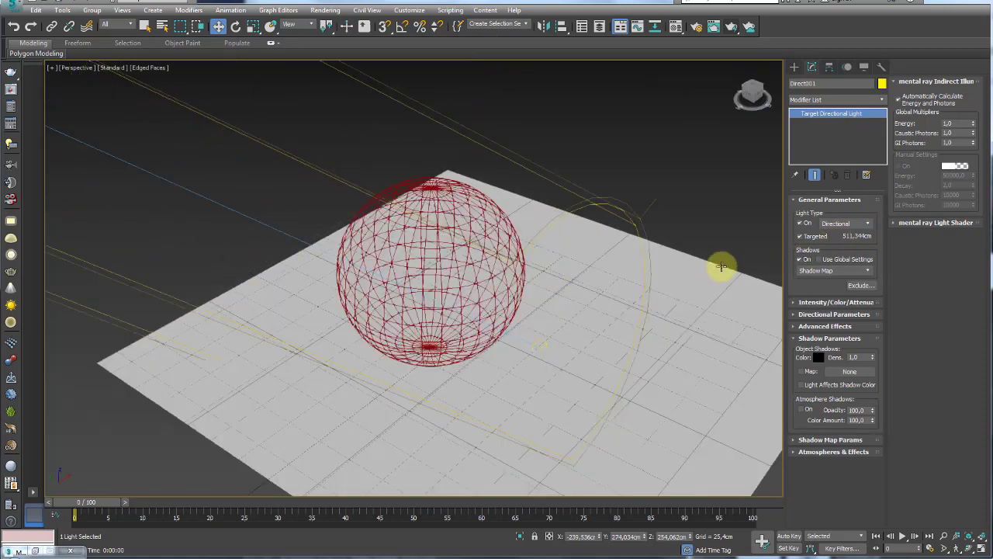
{"action": "left_click", "coordinate": [839, 270]}
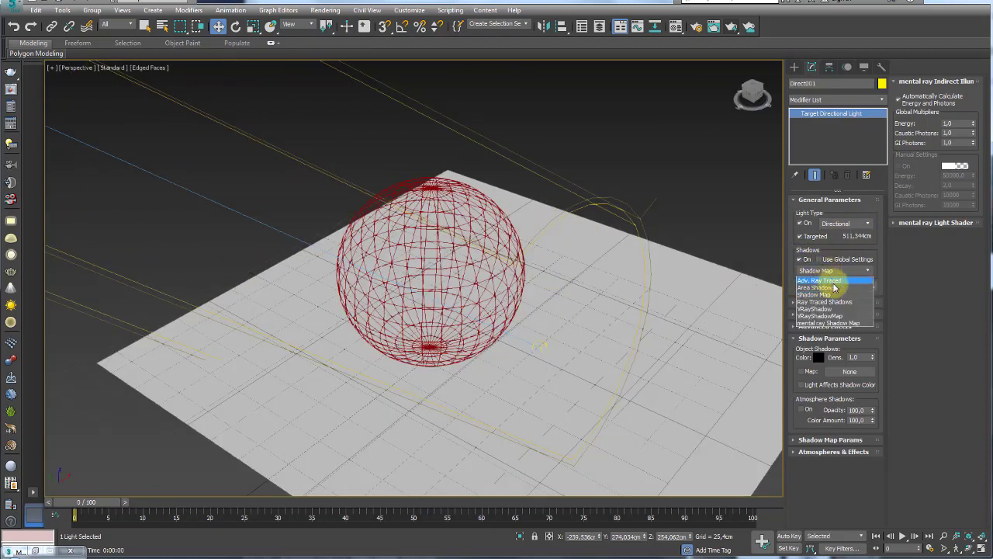
{"action": "left_click", "coordinate": [836, 316]}
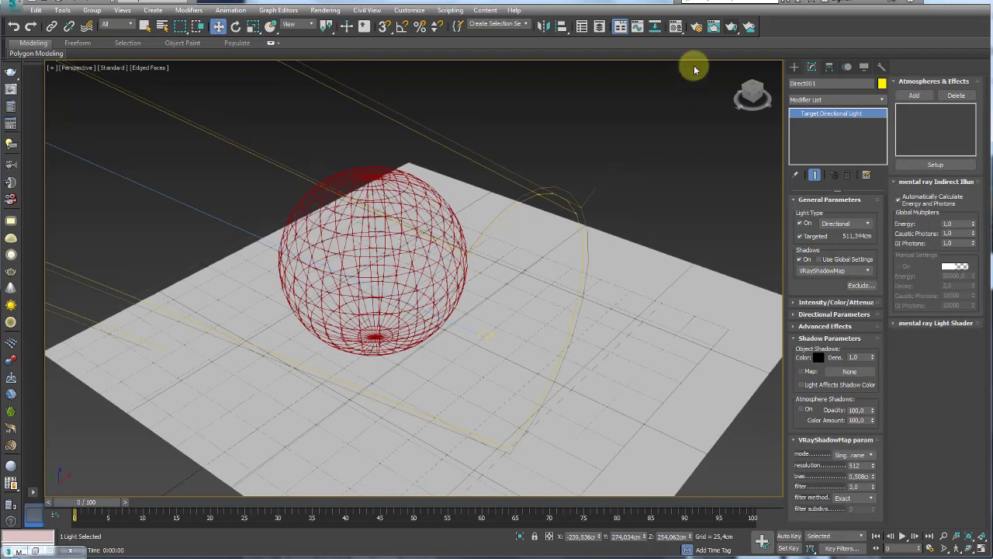
{"action": "left_click", "coordinate": [732, 27]}
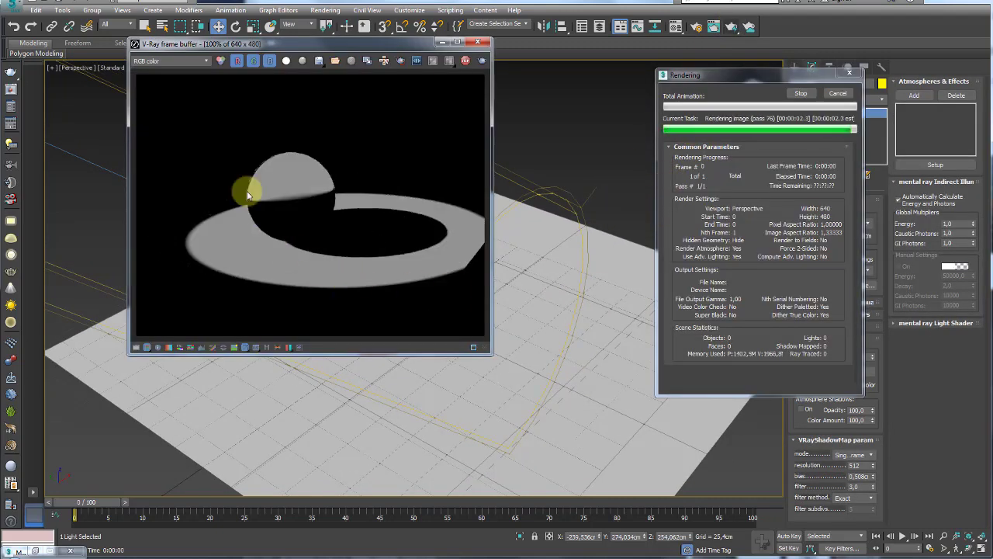
{"action": "left_click", "coordinate": [839, 94]}
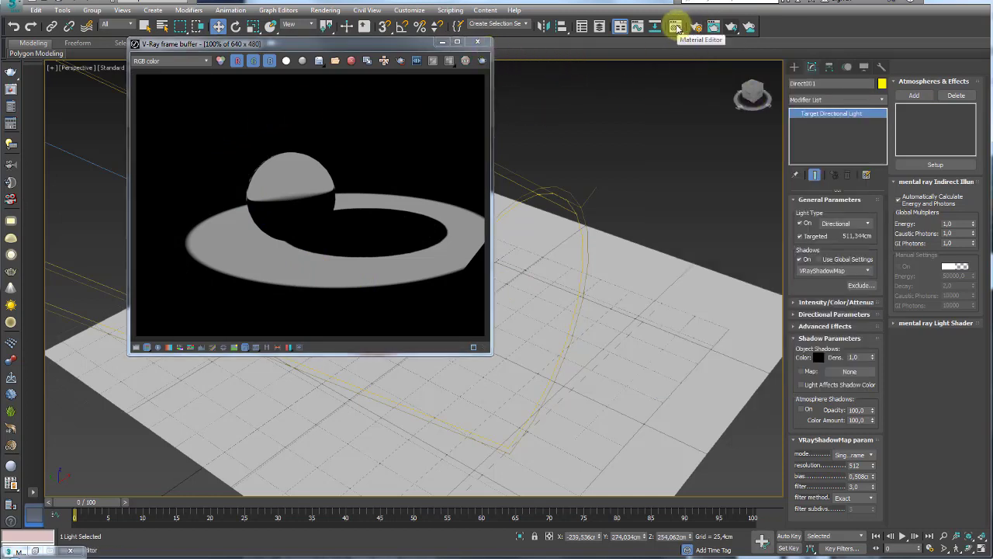
Add a Bitmap map to the glass material's Environment slot in the Material Editor.
{"action": "left_click", "coordinate": [675, 28]}
{"action": "double_click", "coordinate": [662, 73]}
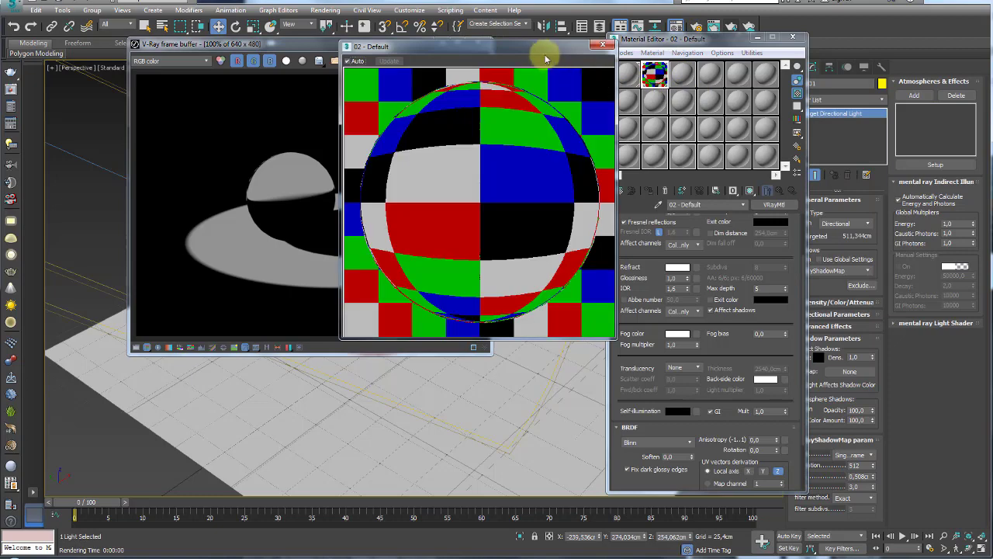
{"action": "left_click_drag", "start_coordinate": [794, 328], "coordinate": [796, 99]}
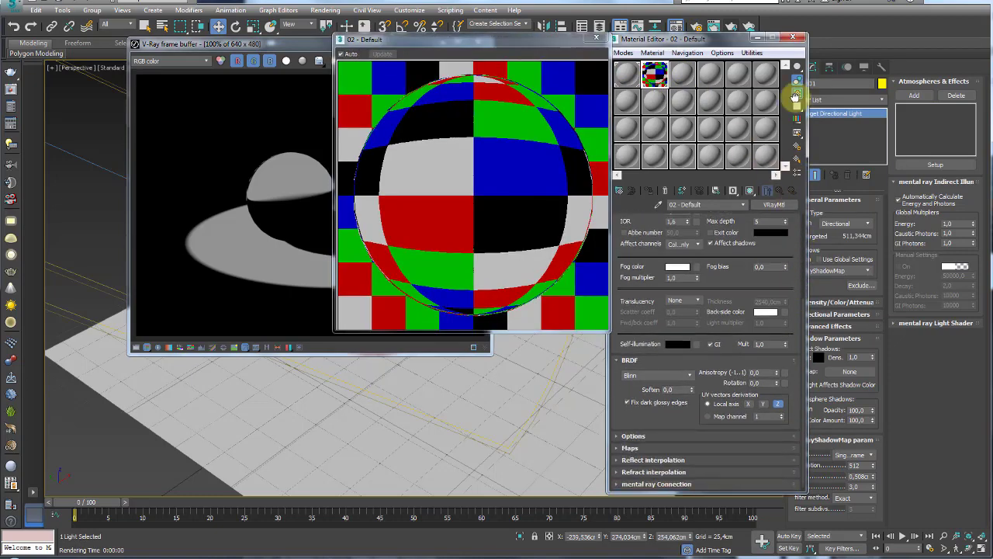
{"action": "left_click", "coordinate": [630, 448]}
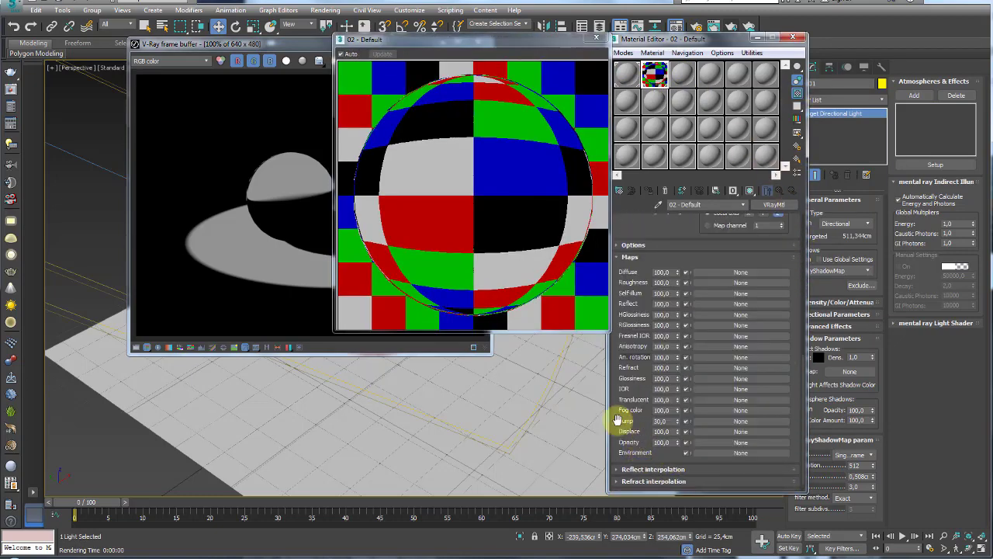
{"action": "left_click", "coordinate": [711, 454]}
{"action": "scroll", "coordinate": [452, 217], "scroll_direction": "up", "scroll_amount": 3}
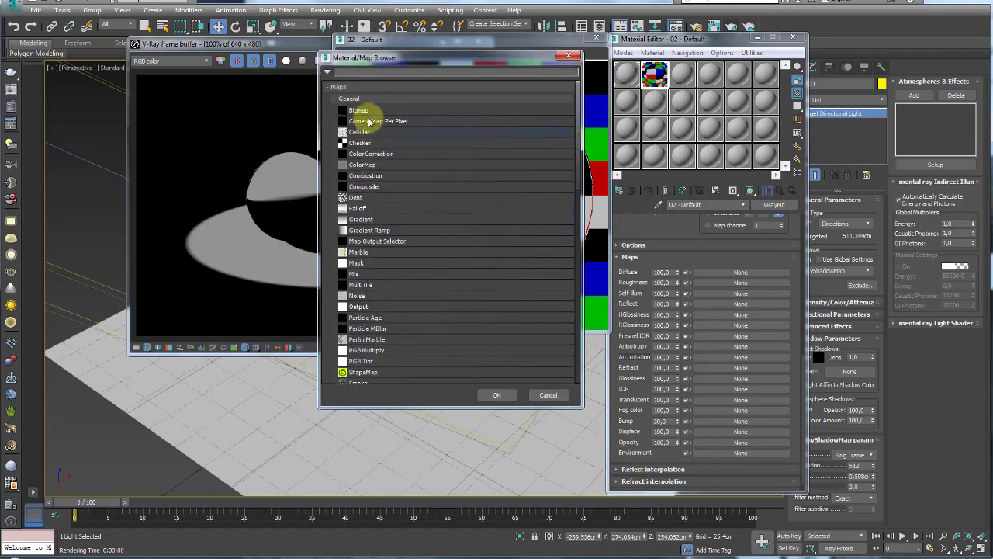
{"action": "double_click", "coordinate": [355, 111]}
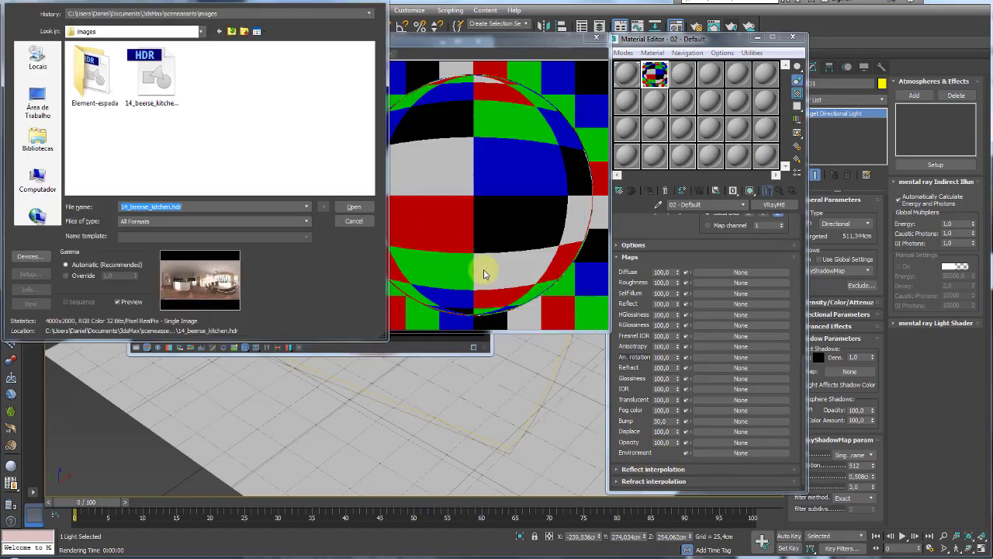
Load 14_beerse_kitchen.hdr as the bitmap, mapped as Environ with Spherical Environment.
{"action": "left_click", "coordinate": [150, 78]}
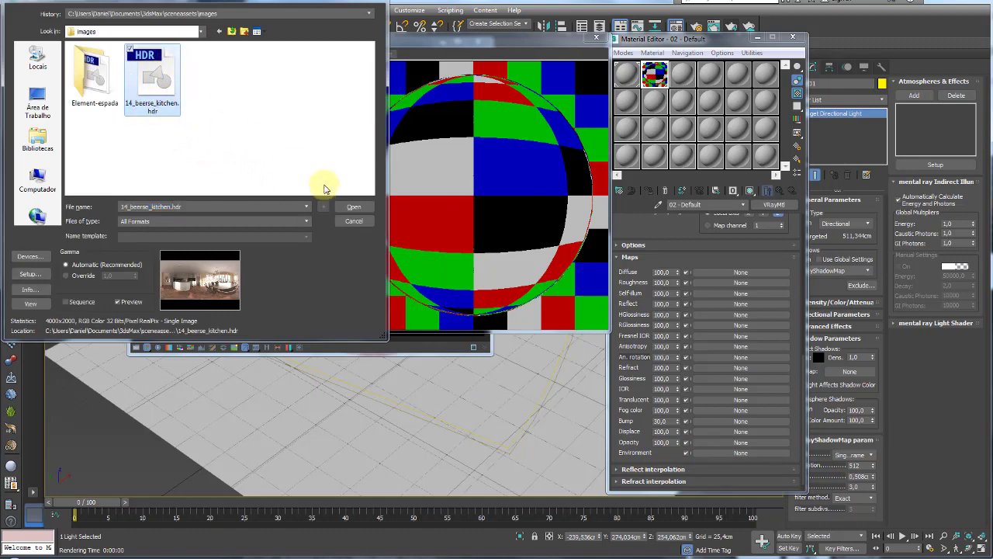
{"action": "left_click", "coordinate": [356, 209]}
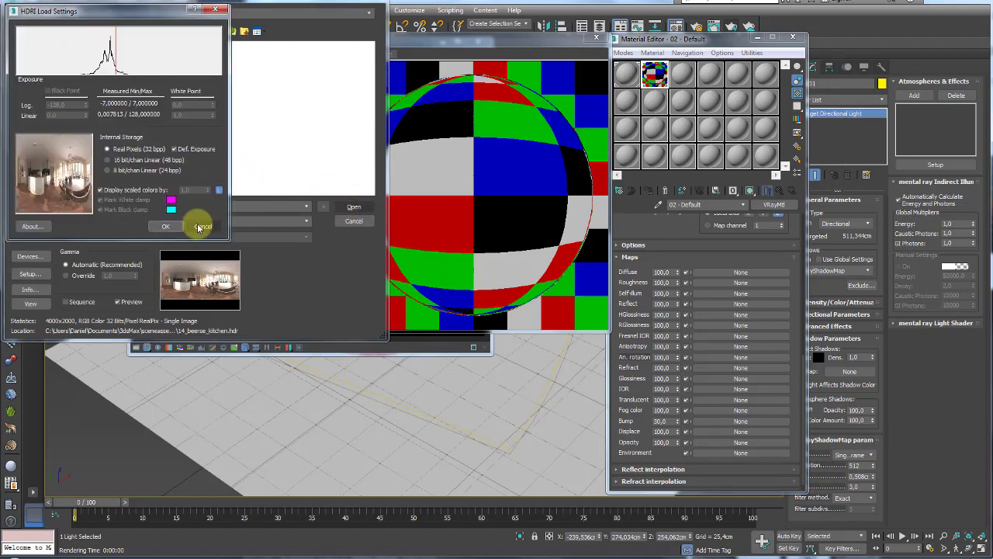
{"action": "left_click", "coordinate": [167, 226]}
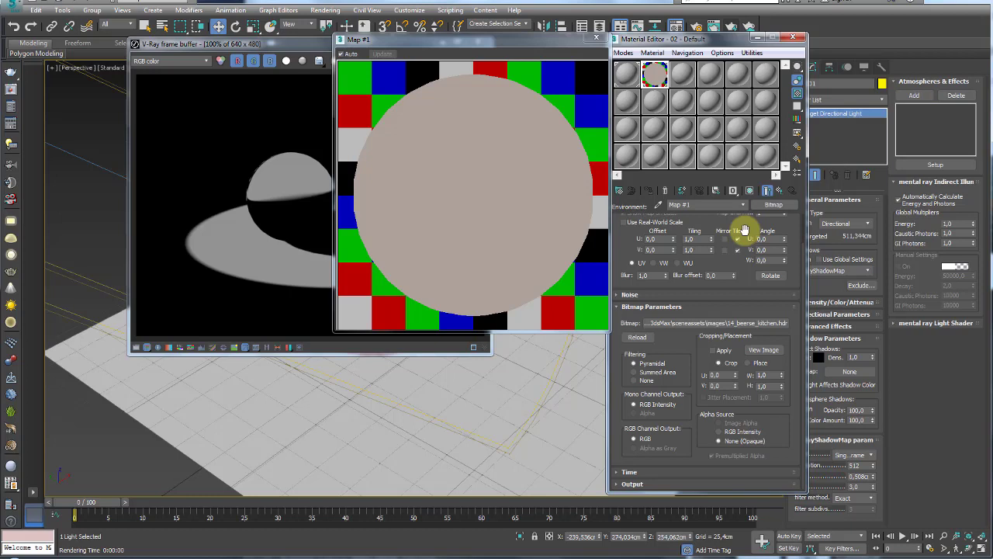
{"action": "left_click_drag", "start_coordinate": [717, 220], "coordinate": [711, 301]}
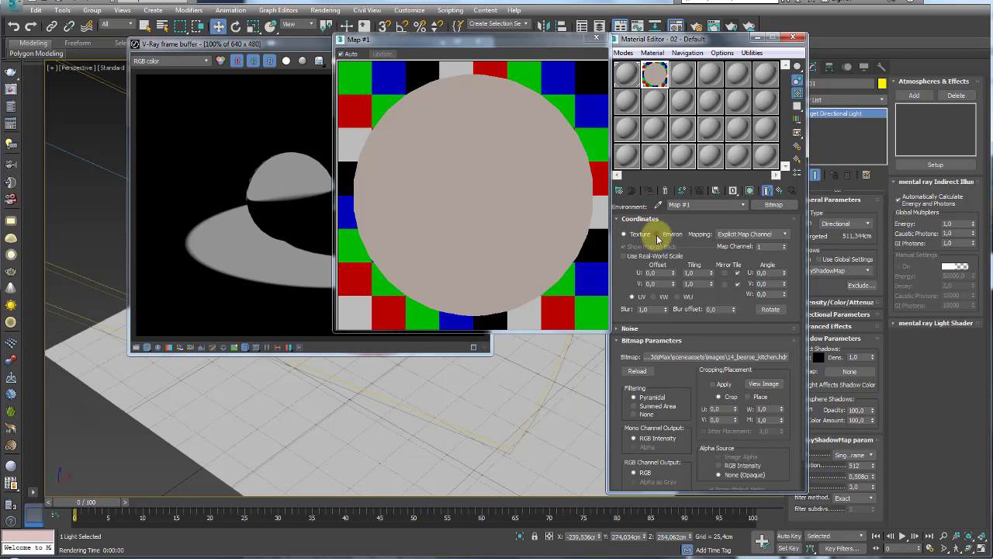
{"action": "left_click", "coordinate": [657, 235]}
{"action": "left_click", "coordinate": [741, 234]}
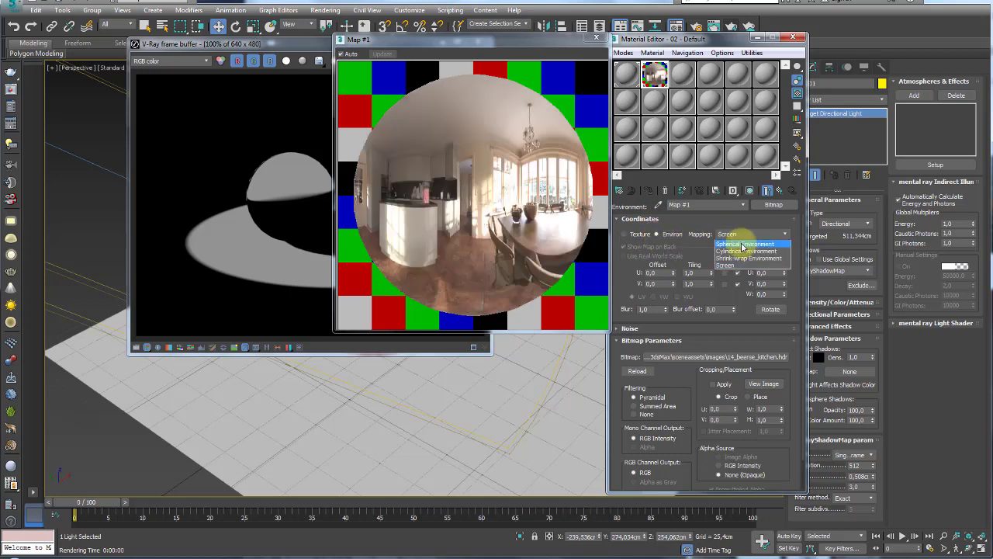
{"action": "left_click", "coordinate": [747, 244]}
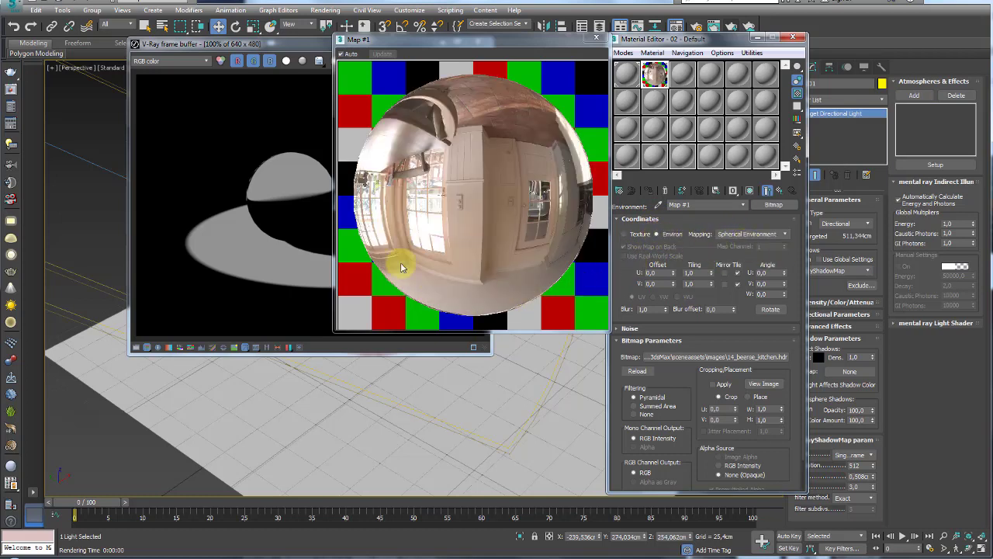
{"action": "left_click", "coordinate": [595, 42]}
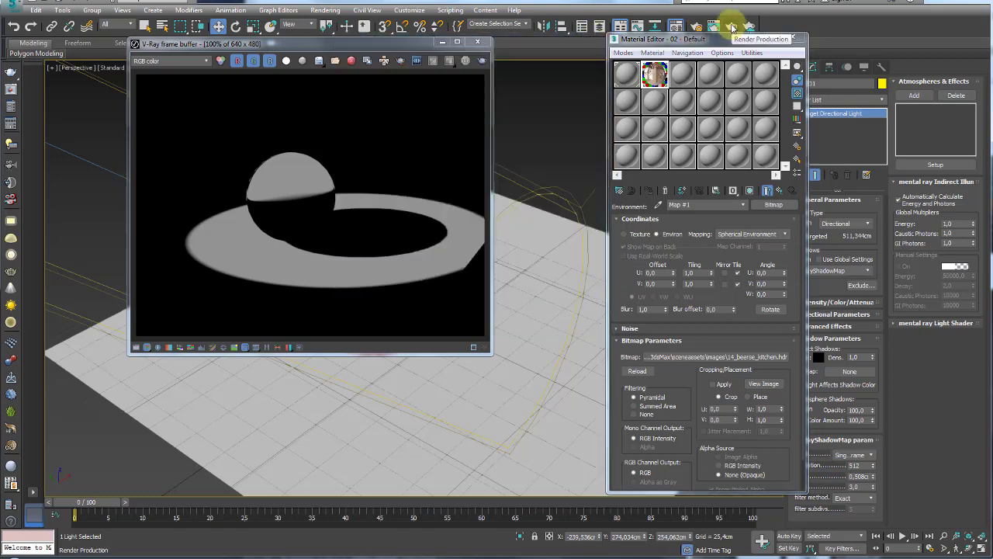
Start a render, cancel it, then close the Material Editor and V-Ray frame buffer.
{"action": "left_click", "coordinate": [715, 25]}
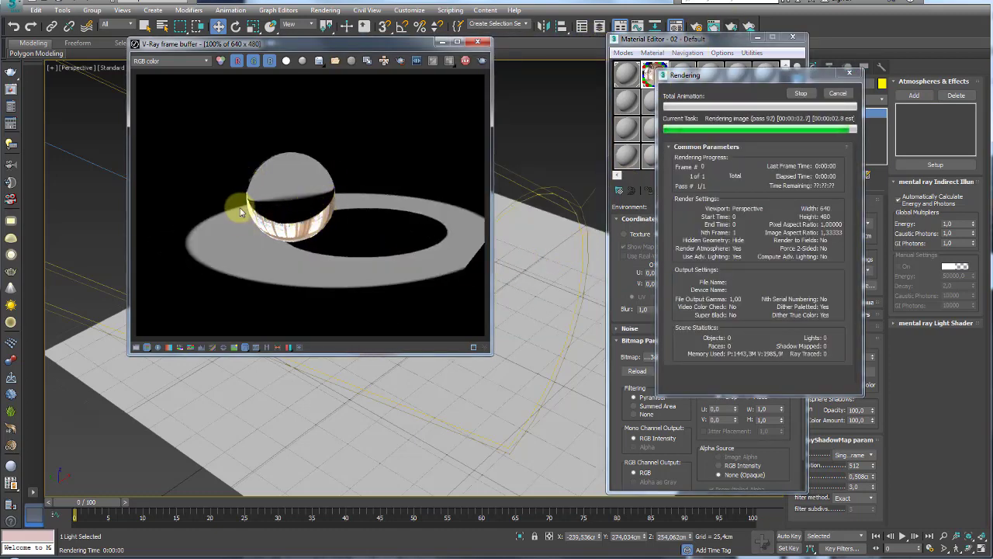
{"action": "left_click", "coordinate": [837, 94]}
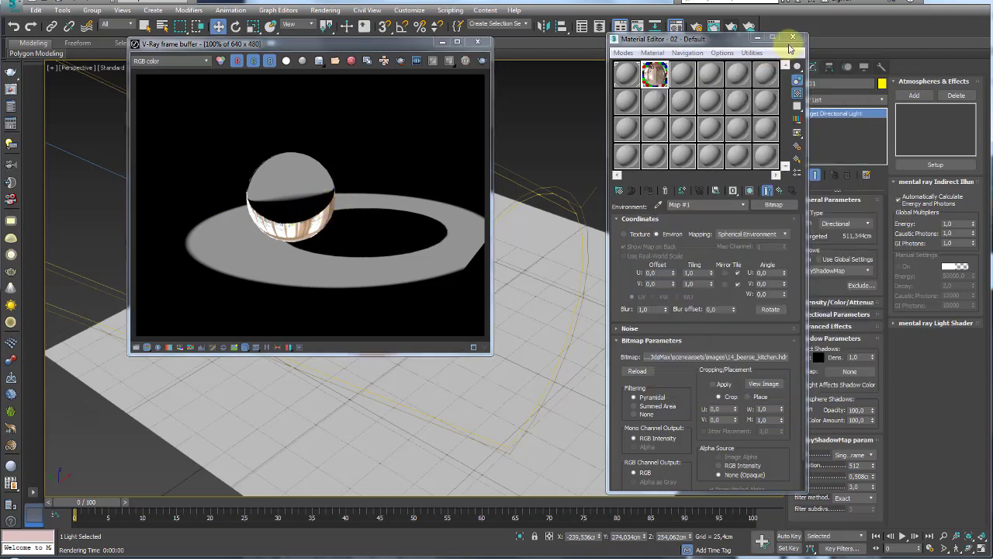
{"action": "left_click", "coordinate": [792, 39]}
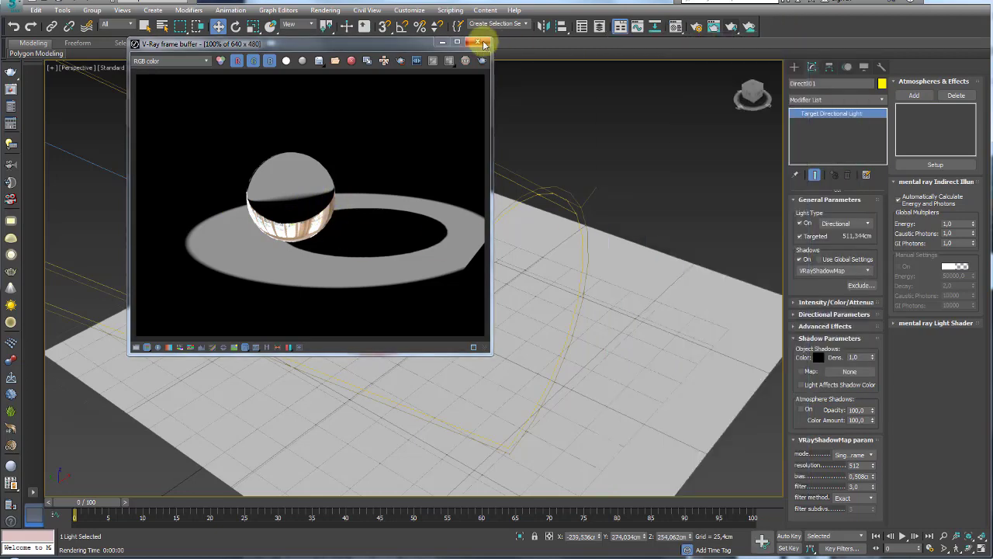
{"action": "left_click", "coordinate": [481, 43]}
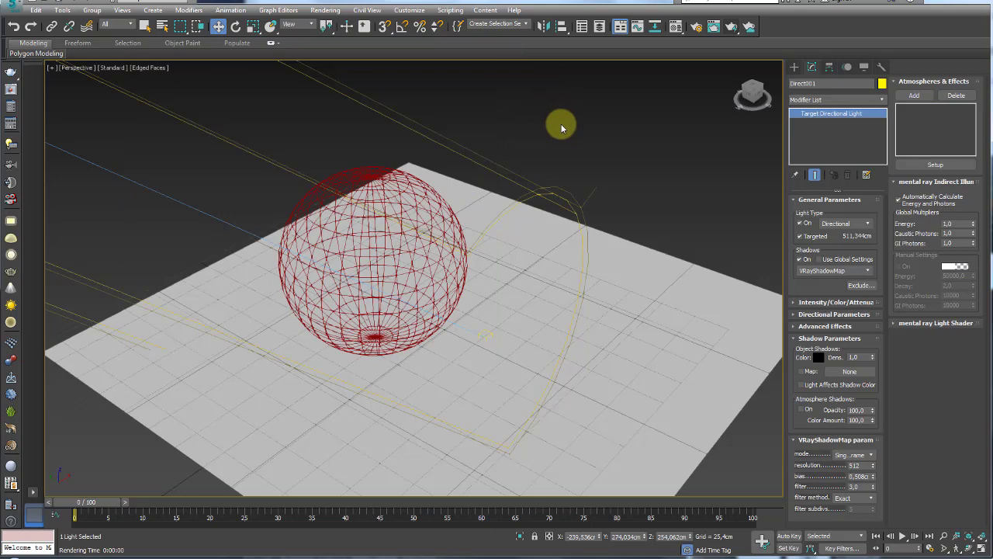
Tick Caustics under the GI tab in Render Setup and render the scene with caustics.
{"action": "left_click", "coordinate": [697, 29]}
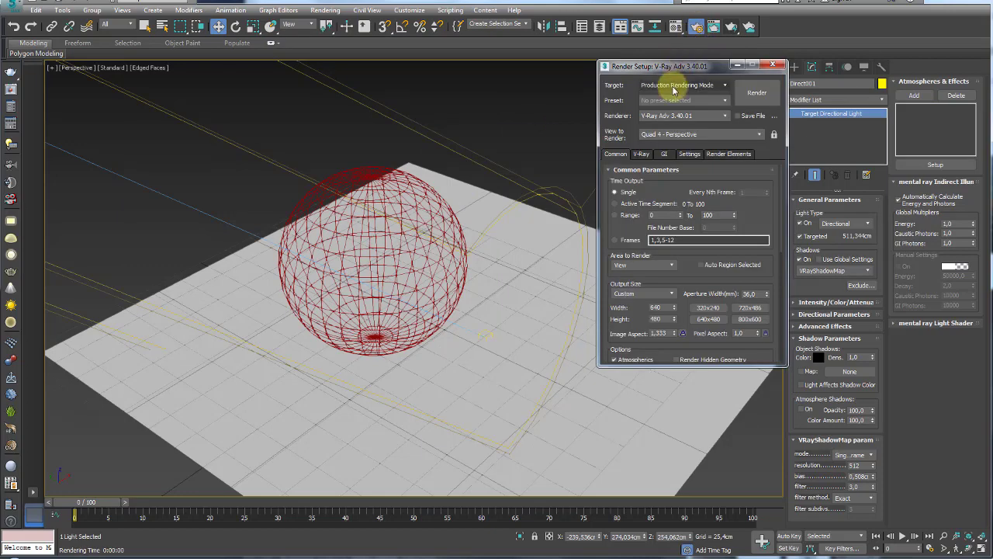
{"action": "left_click_drag", "start_coordinate": [681, 65], "coordinate": [561, 64]}
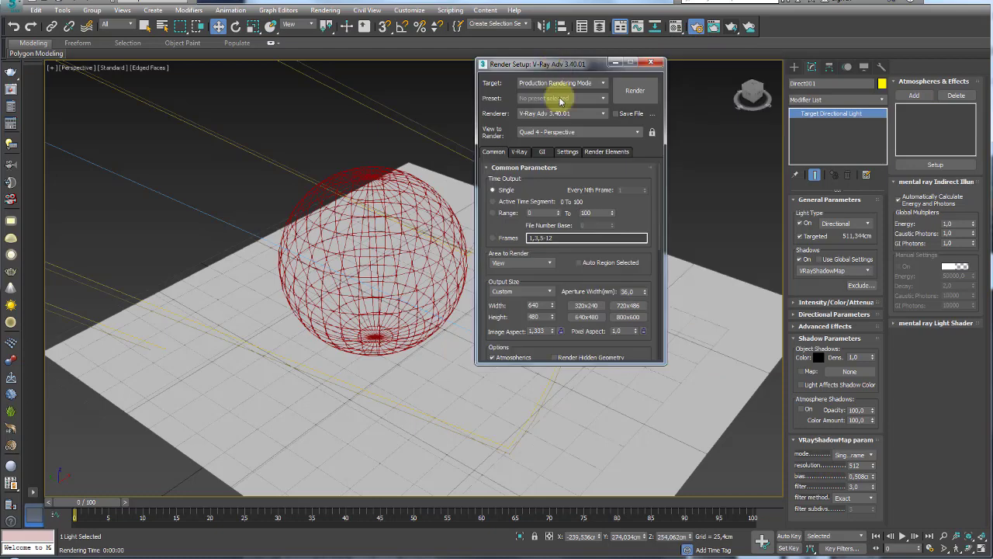
{"action": "left_click", "coordinate": [518, 152]}
{"action": "left_click", "coordinate": [541, 151]}
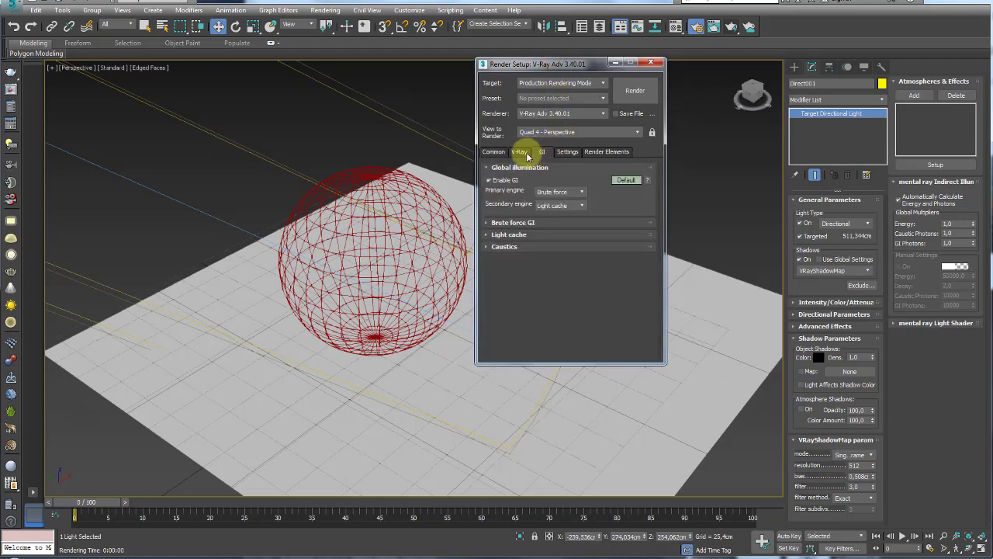
{"action": "left_click", "coordinate": [502, 250]}
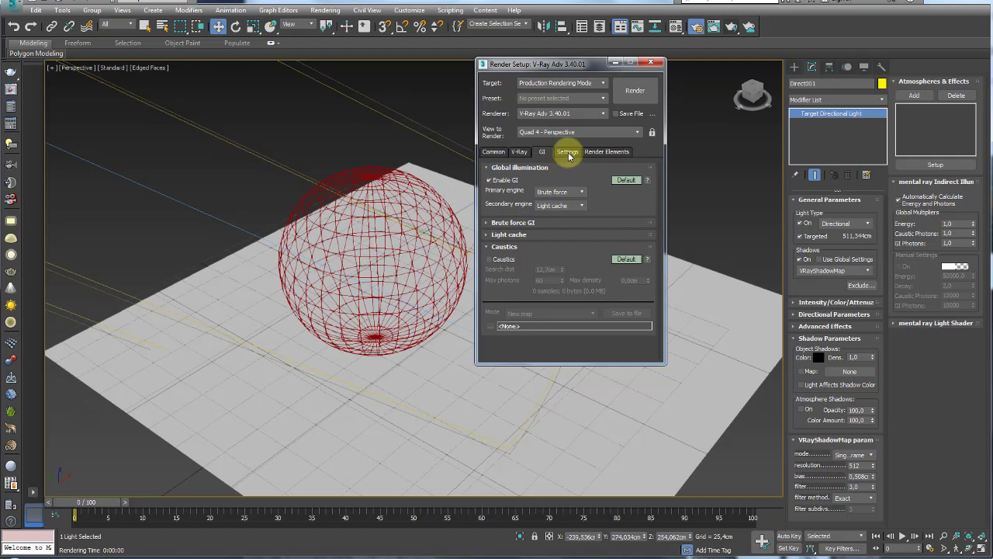
{"action": "left_click", "coordinate": [490, 259]}
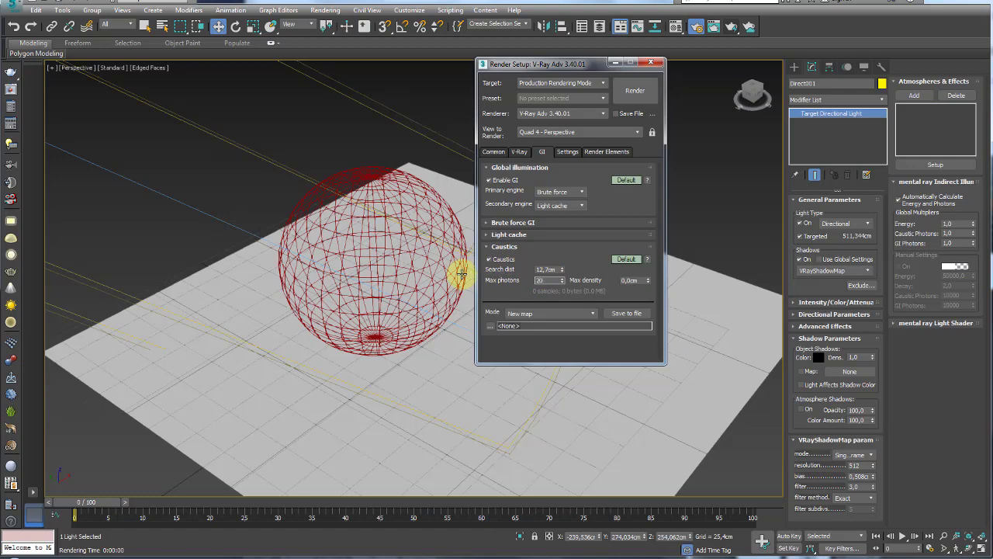
{"action": "middle_click_drag", "start_coordinate": [415, 279], "coordinate": [428, 288]}
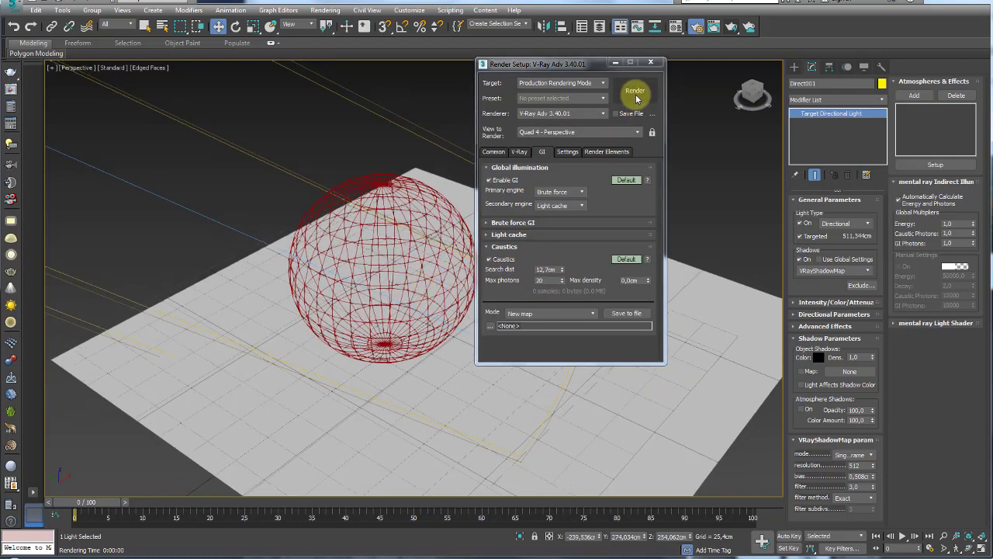
{"action": "left_click", "coordinate": [634, 93]}
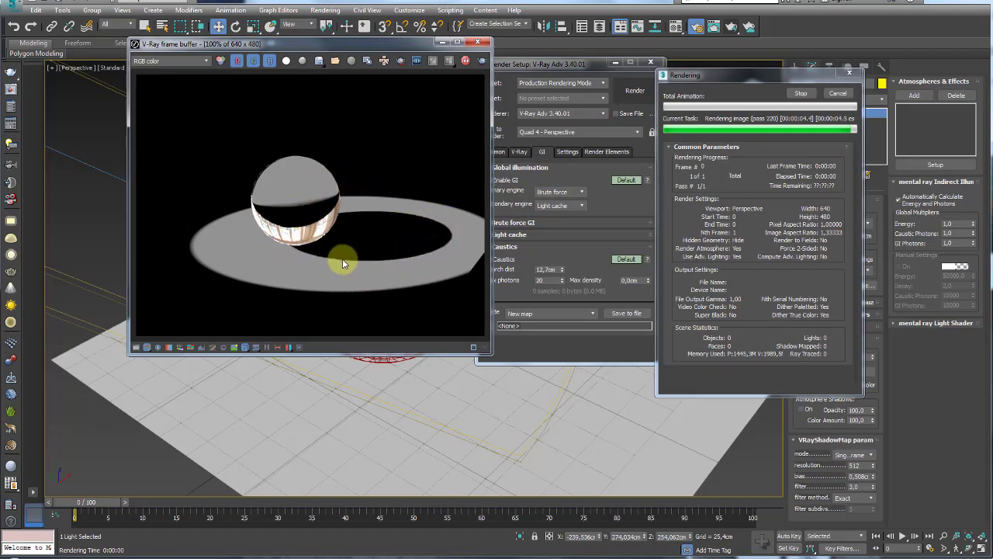
Cancel the render, set the V-Ray image sampler type to Bucket, and close Render Setup.
{"action": "left_click", "coordinate": [837, 95]}
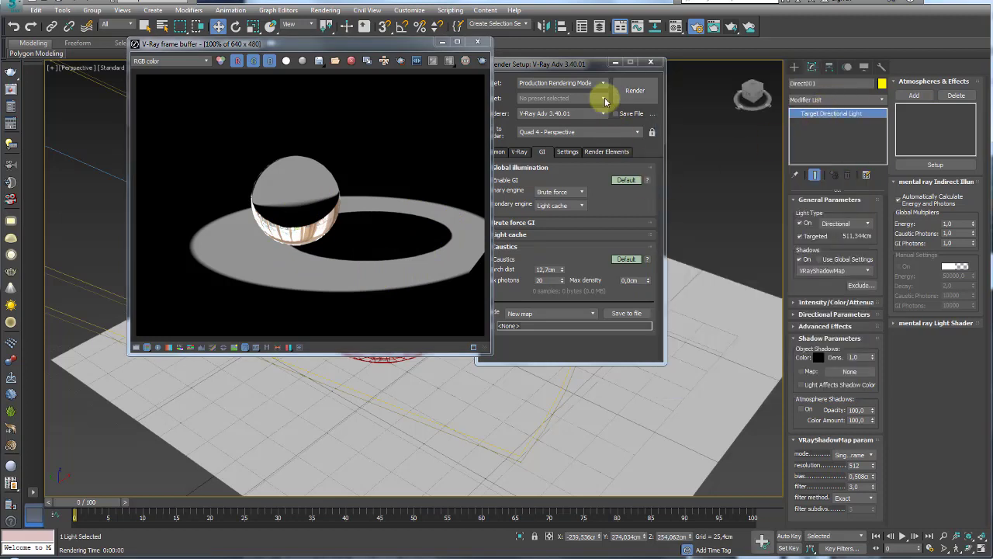
{"action": "left_click_drag", "start_coordinate": [567, 62], "coordinate": [584, 59]}
{"action": "left_click", "coordinate": [537, 149]}
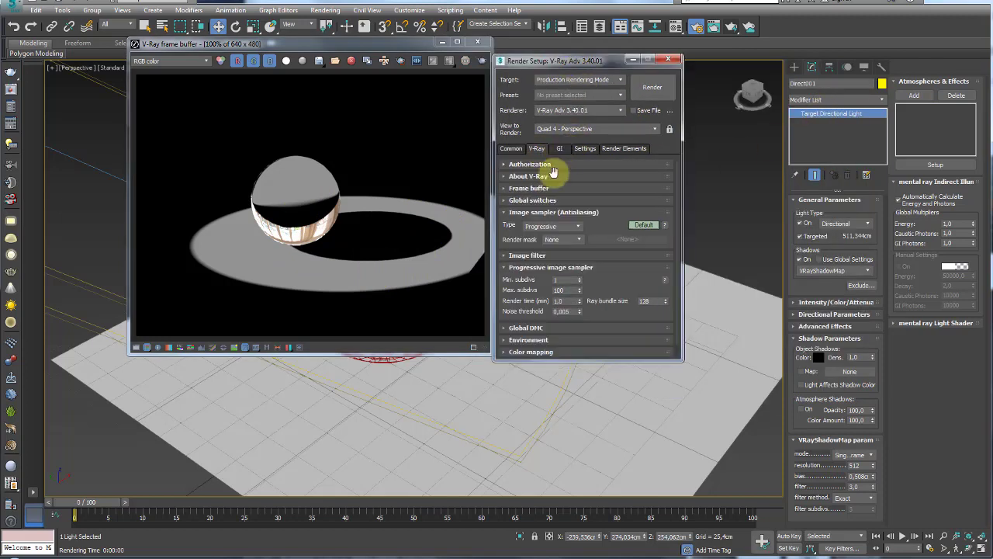
{"action": "left_click", "coordinate": [576, 228]}
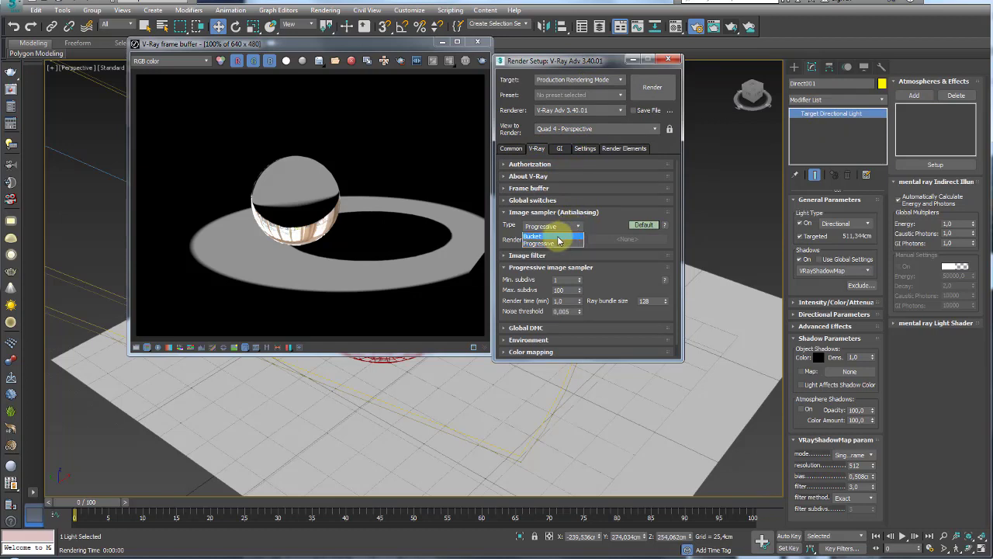
{"action": "left_click", "coordinate": [546, 237]}
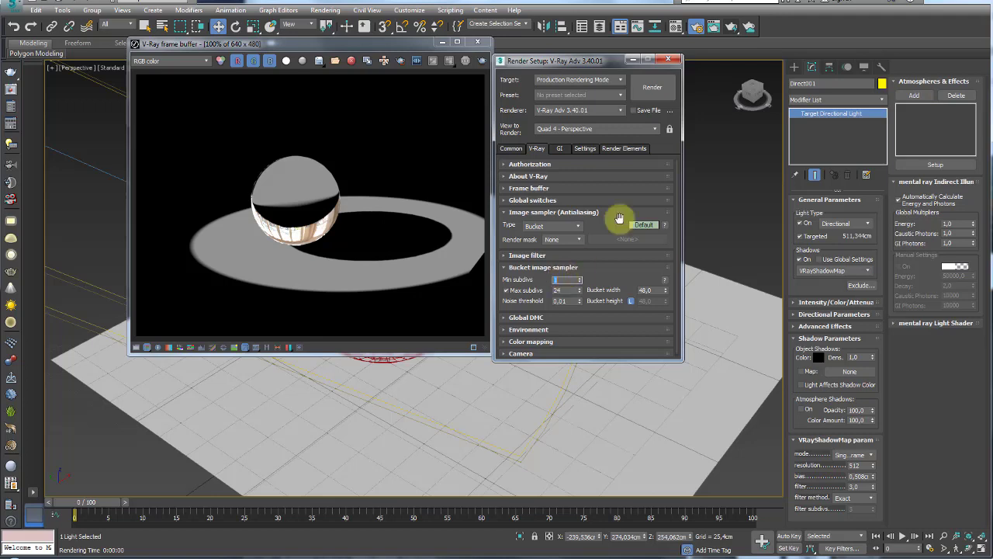
{"action": "left_click", "coordinate": [562, 148]}
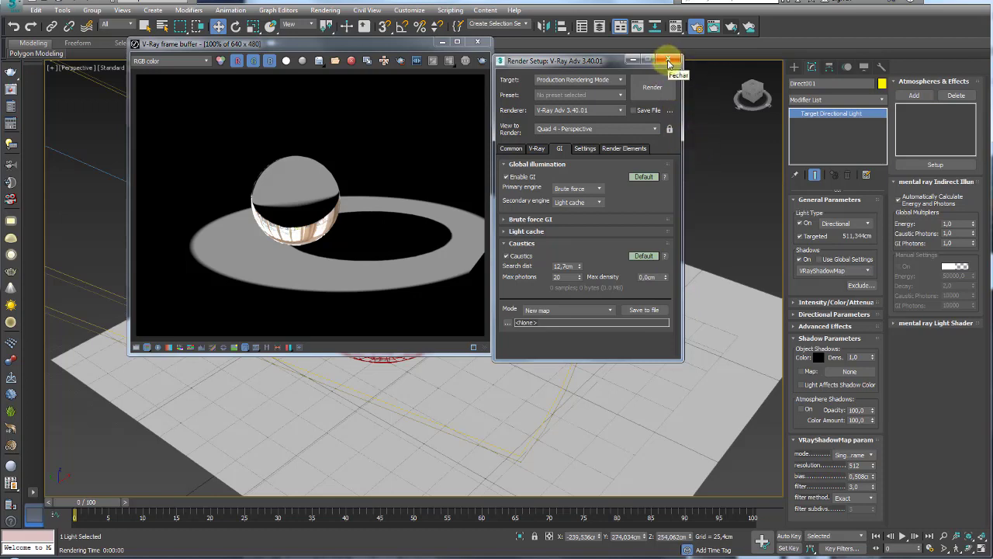
{"action": "left_click", "coordinate": [669, 61]}
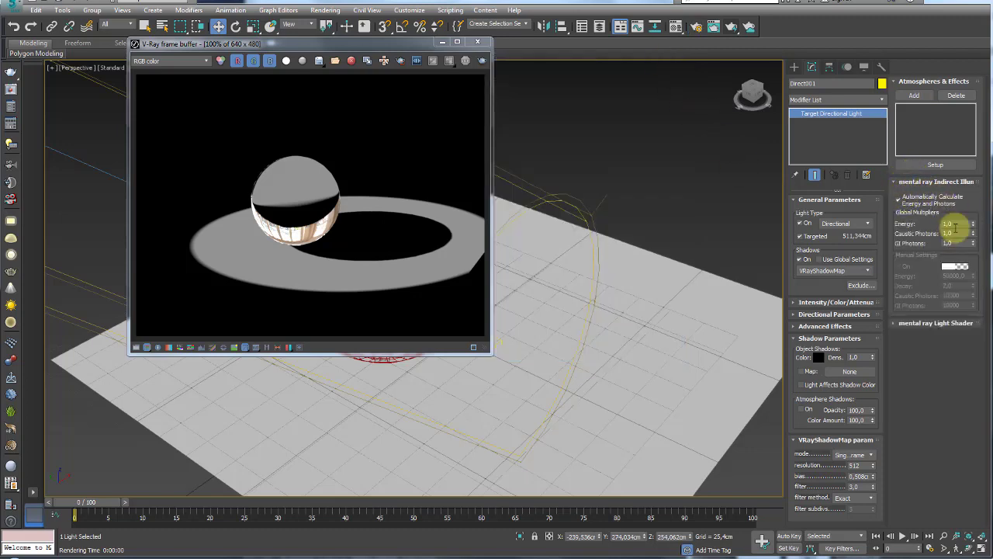
Open the directional light's V-Ray properties and edit its caustics multiplier to 5.
{"action": "left_click", "coordinate": [896, 184]}
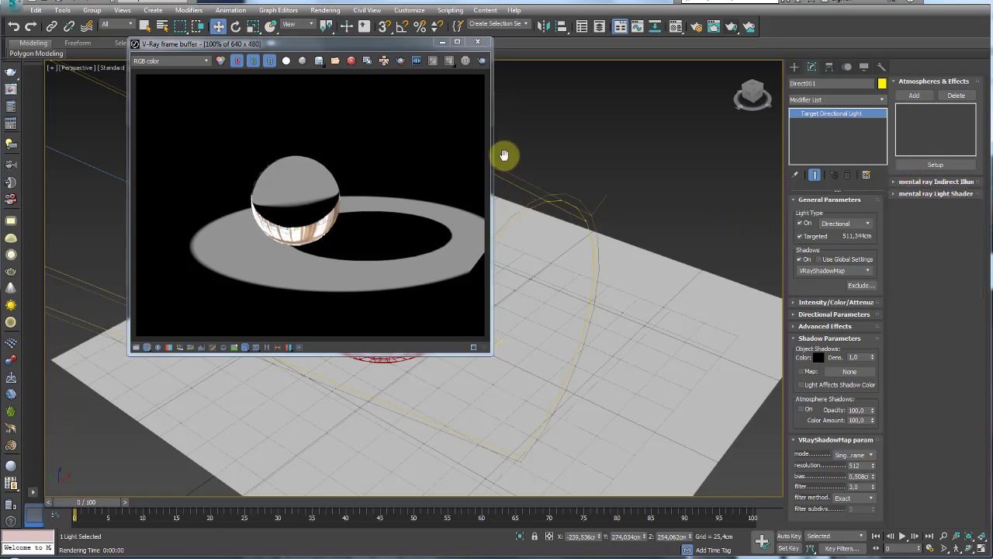
{"action": "scroll", "coordinate": [505, 158], "scroll_direction": "down", "scroll_amount": 5}
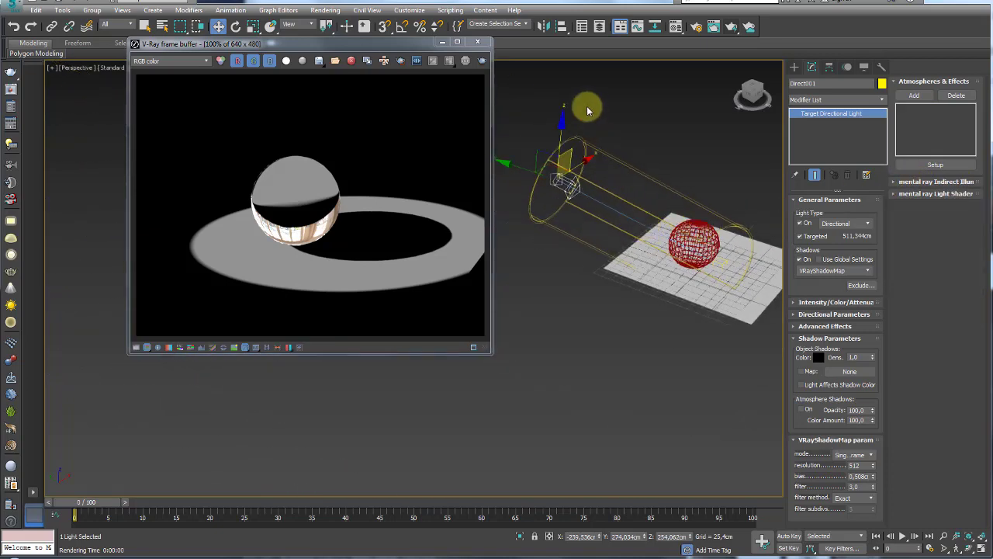
{"action": "right_click", "coordinate": [562, 183]}
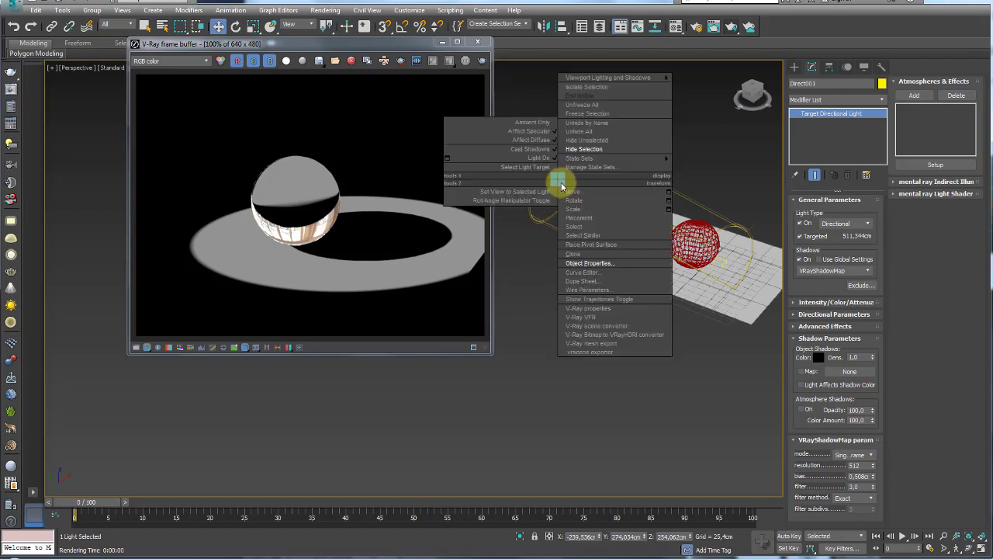
{"action": "left_click", "coordinate": [606, 309]}
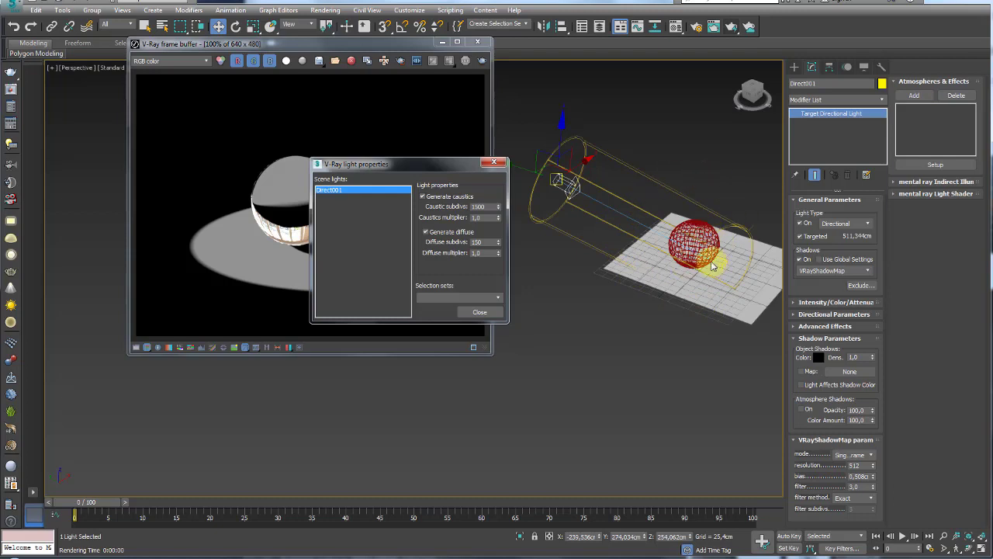
{"action": "left_click_drag", "start_coordinate": [409, 164], "coordinate": [510, 128]}
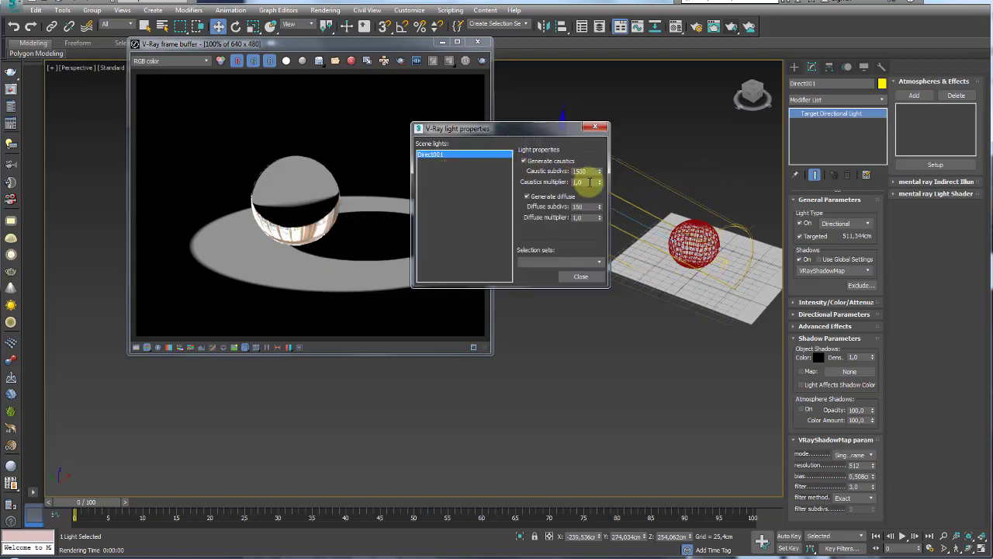
{"action": "double_click", "coordinate": [584, 182]}
{"action": "type", "text": "50"}
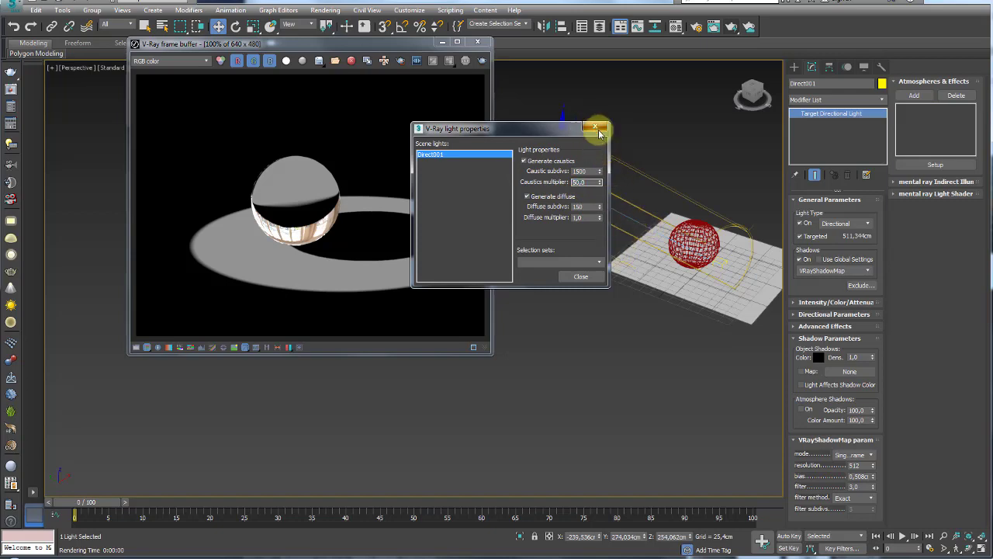
Close the light's V-Ray properties and render the scene.
{"action": "left_click", "coordinate": [595, 126]}
{"action": "middle_click_drag", "start_coordinate": [685, 287], "coordinate": [569, 308]}
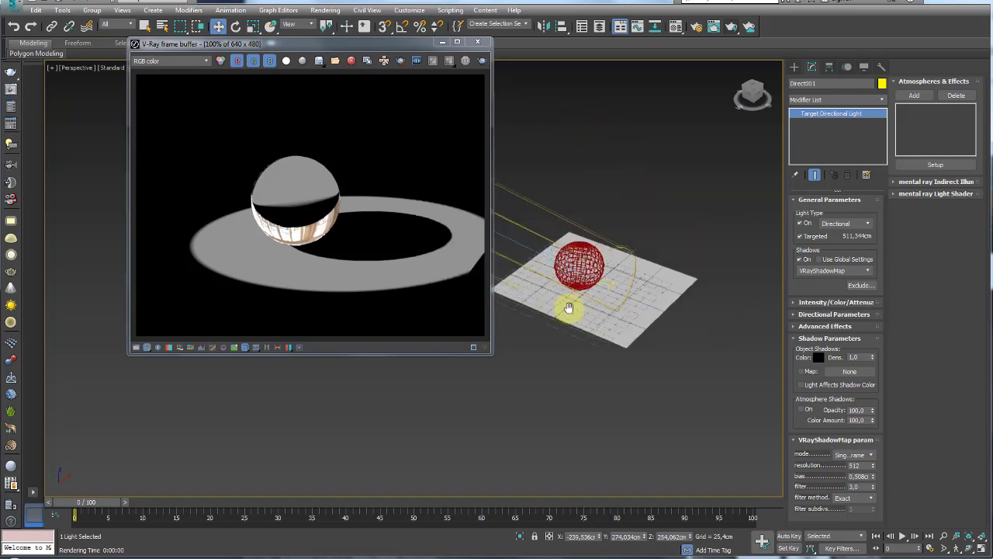
{"action": "scroll", "coordinate": [569, 308], "scroll_direction": "up", "scroll_amount": 5}
{"action": "scroll", "coordinate": [570, 300], "scroll_direction": "up", "scroll_amount": 3}
{"action": "scroll", "coordinate": [583, 384], "scroll_direction": "up", "scroll_amount": 2}
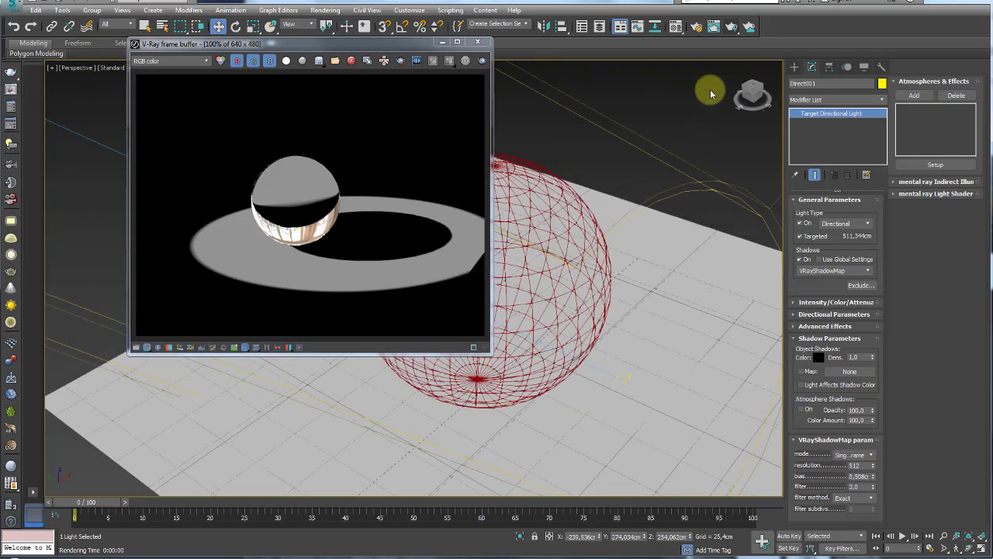
{"action": "left_click", "coordinate": [731, 28]}
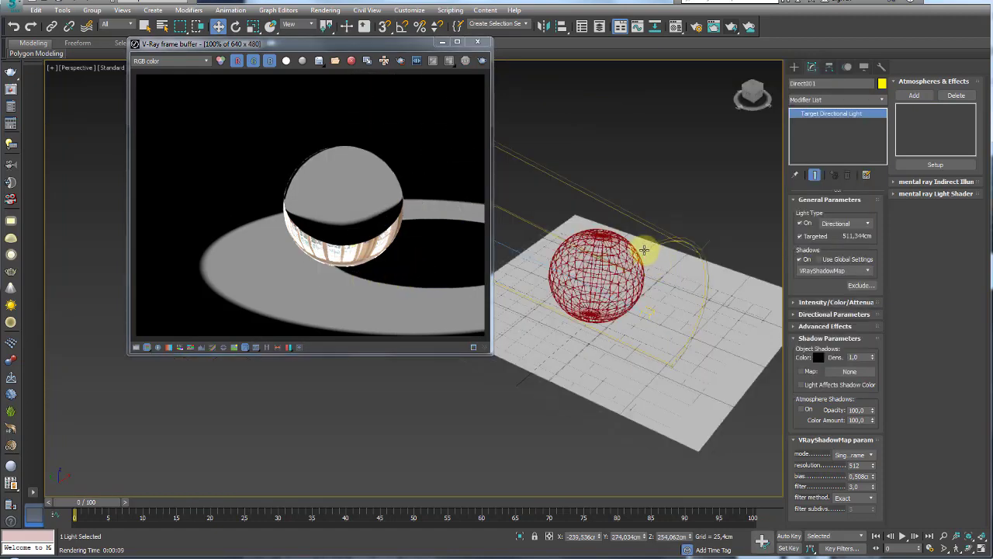
Set Direct001's caustic subdivs to 5000 (multiplier 50) and re-render with caustics.
{"action": "middle_click_drag", "start_coordinate": [644, 250], "coordinate": [659, 194], "text": "alt"}
{"action": "right_click", "coordinate": [612, 242]}
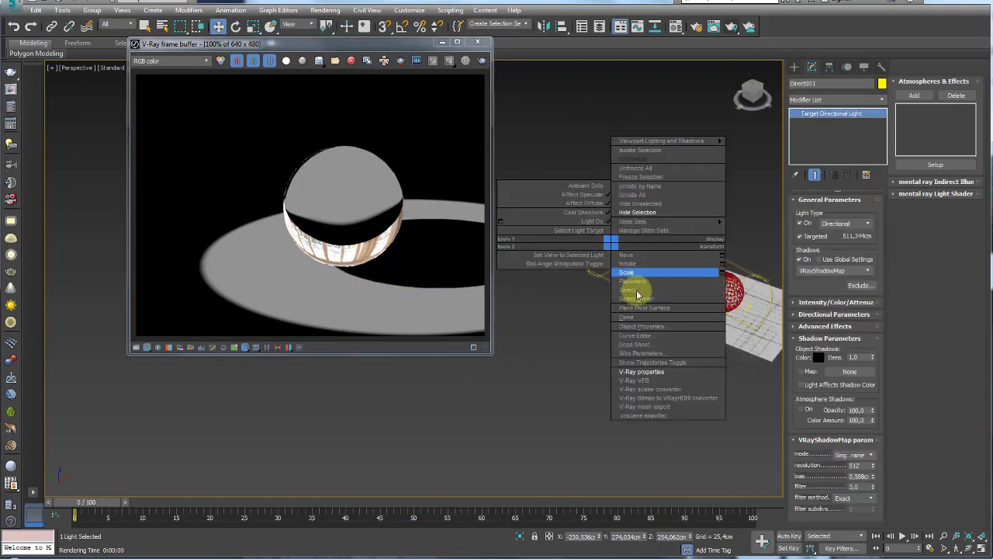
{"action": "left_click", "coordinate": [641, 372]}
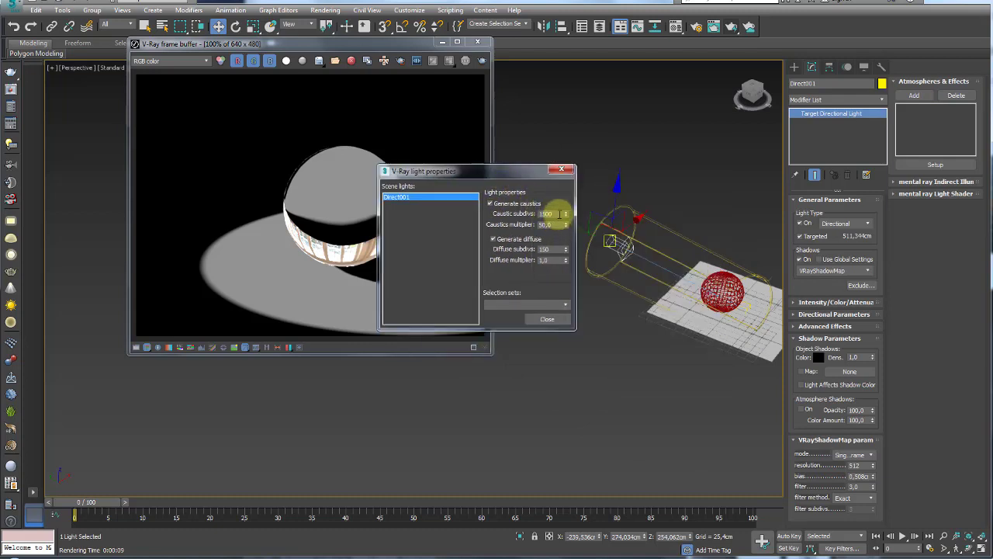
{"action": "double_click", "coordinate": [555, 214]}
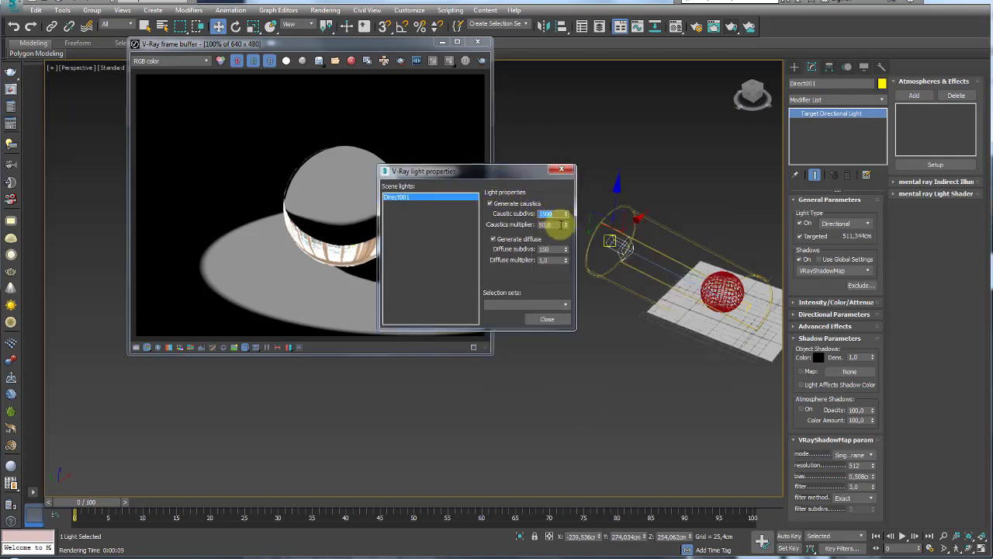
{"action": "type", "text": "5000"}
{"action": "left_click", "coordinate": [561, 224]}
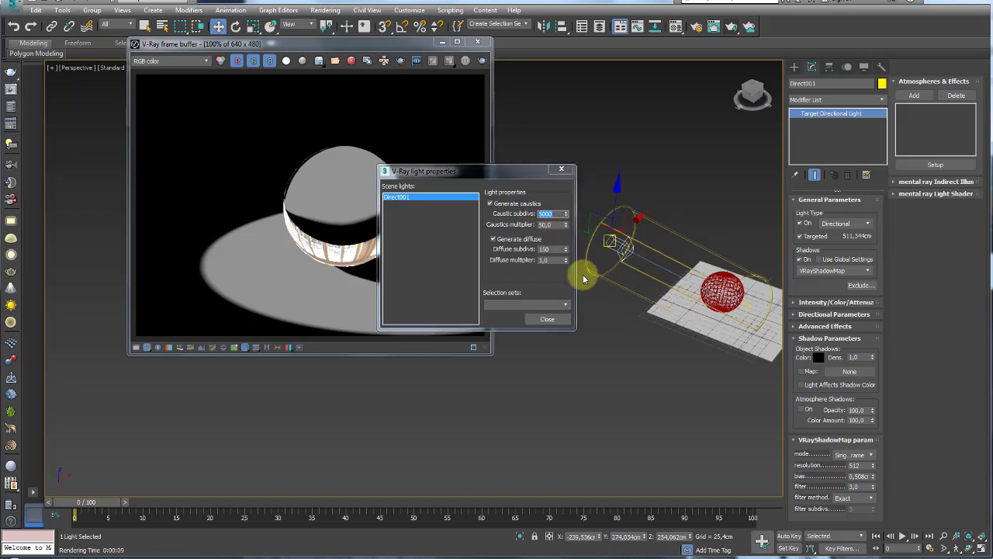
{"action": "left_click", "coordinate": [543, 321]}
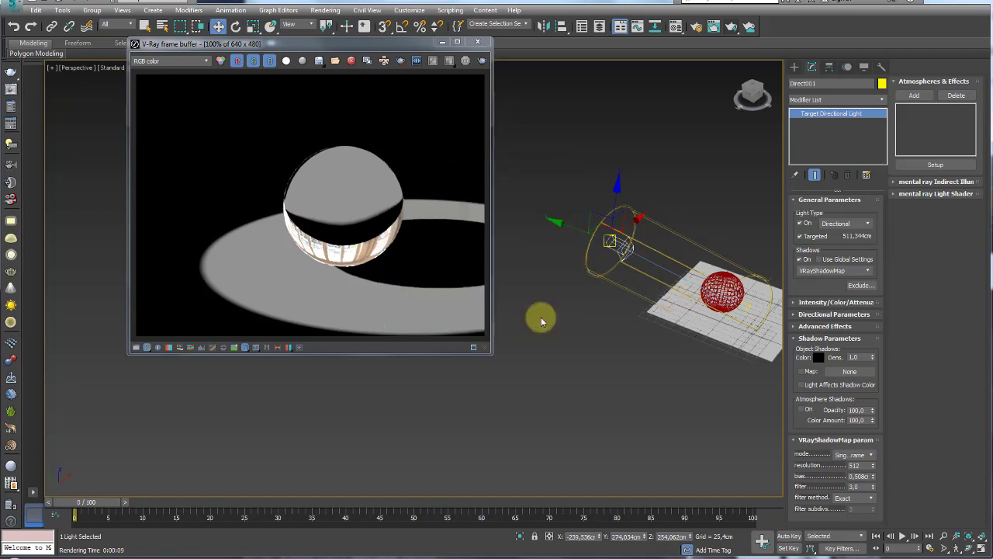
{"action": "scroll", "coordinate": [538, 317], "scroll_direction": "up", "scroll_amount": 3}
{"action": "scroll", "coordinate": [572, 373], "scroll_direction": "up", "scroll_amount": 4}
{"action": "scroll", "coordinate": [558, 279], "scroll_direction": "up", "scroll_amount": 3}
{"action": "scroll", "coordinate": [557, 275], "scroll_direction": "down", "scroll_amount": 2}
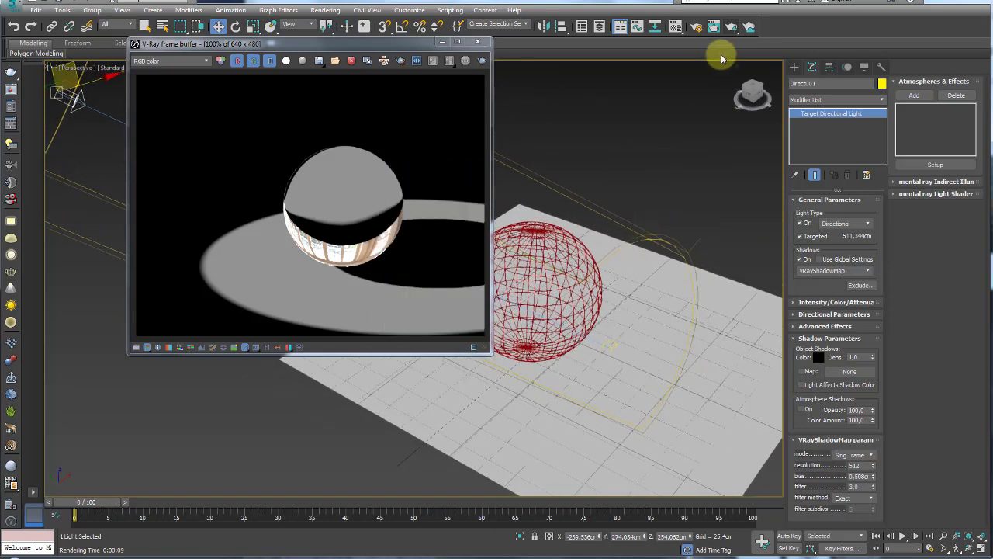
{"action": "left_click", "coordinate": [731, 27]}
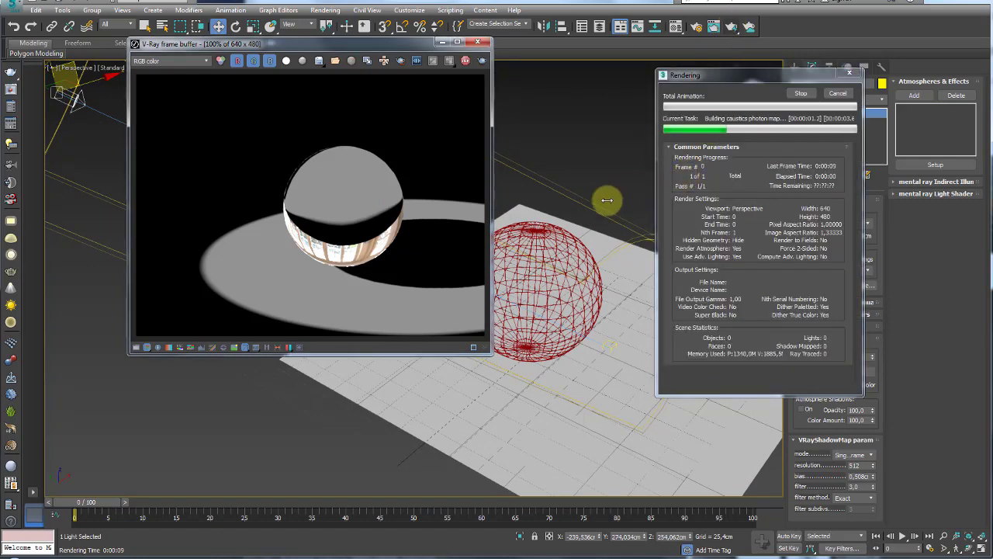
Open and close the Material Editor, orbit the viewport with safe frames on, and close the frame buffer.
{"action": "key", "text": "m"}
{"action": "left_click", "coordinate": [532, 283]}
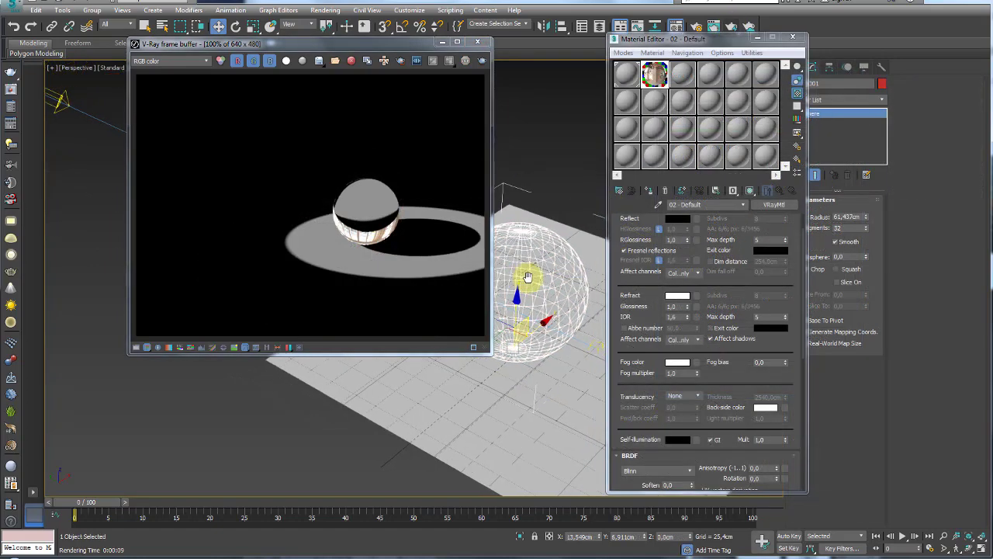
{"action": "middle_click_drag", "start_coordinate": [528, 277], "coordinate": [458, 264], "text": "alt"}
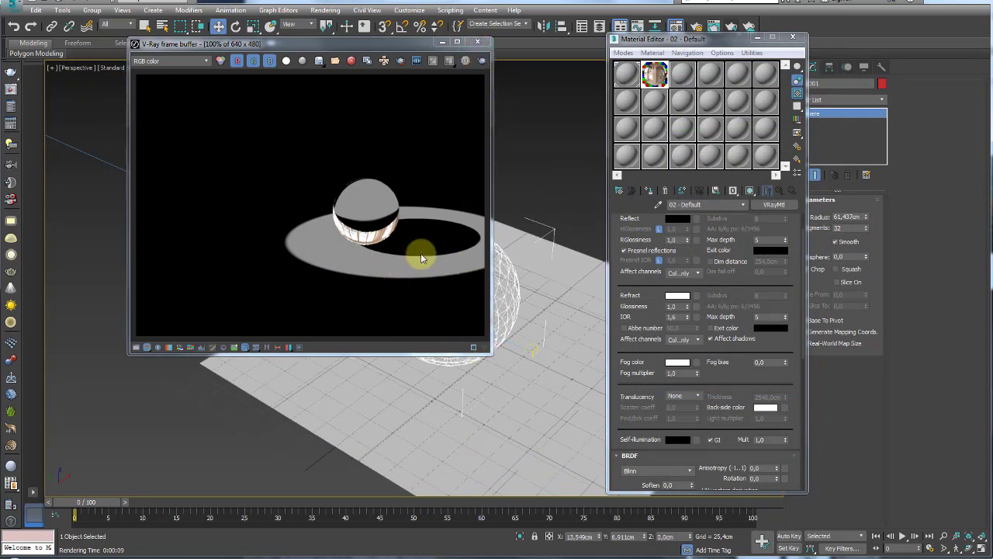
{"action": "middle_click_drag", "start_coordinate": [525, 265], "coordinate": [513, 262], "text": "alt"}
{"action": "left_click", "coordinate": [792, 36]}
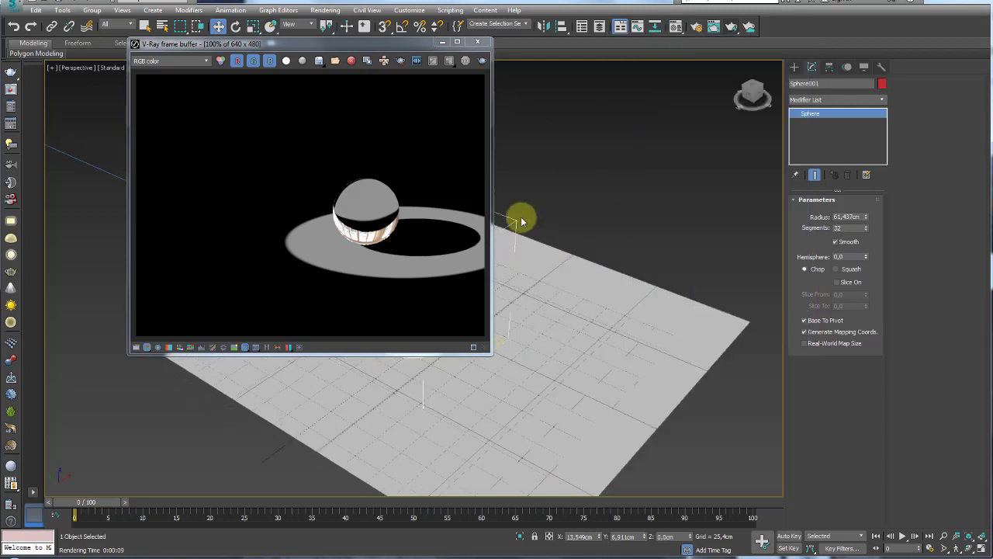
{"action": "middle_click_drag", "start_coordinate": [521, 220], "coordinate": [533, 220], "text": "alt"}
{"action": "key", "text": "shift+f"}
{"action": "scroll", "coordinate": [582, 227], "scroll_direction": "up", "scroll_amount": 2}
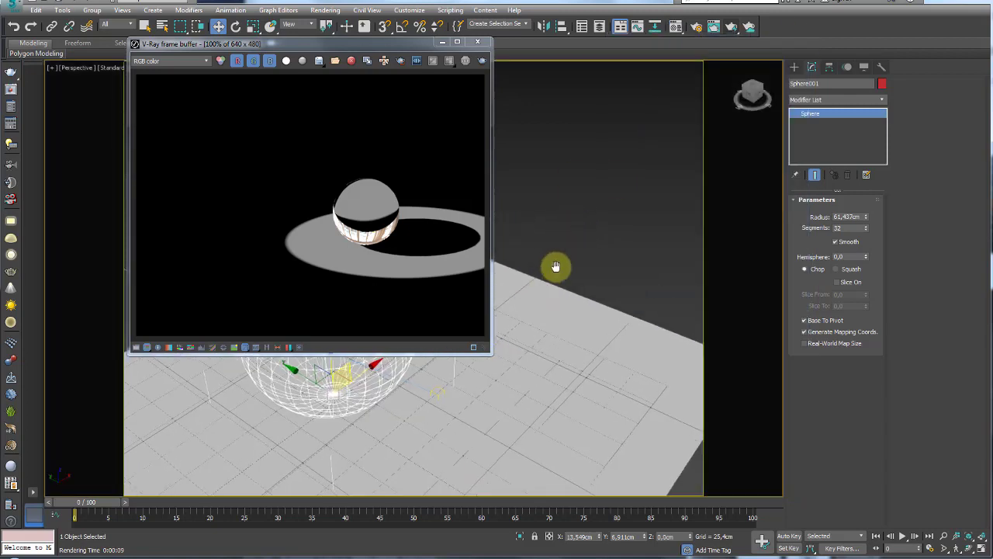
{"action": "left_click", "coordinate": [478, 44]}
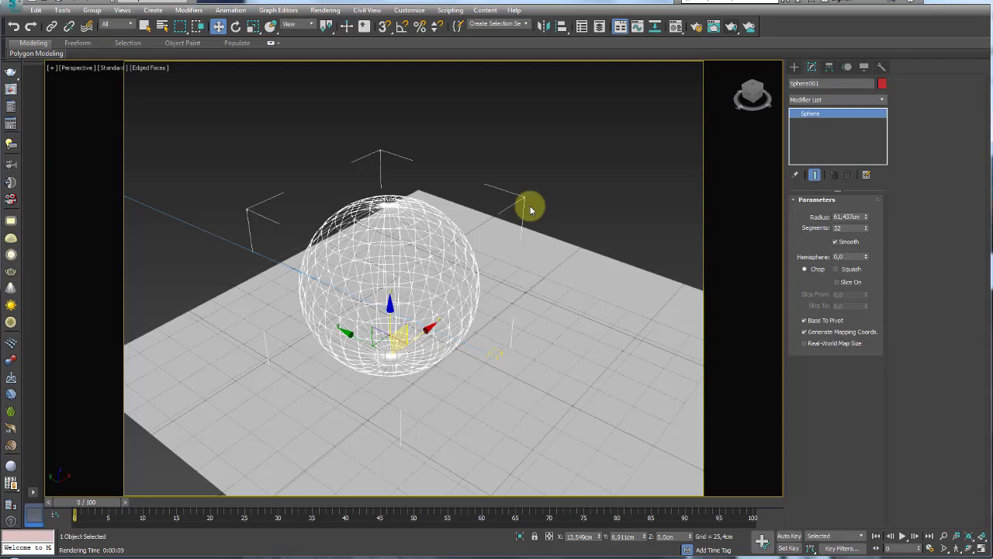
{"action": "scroll", "coordinate": [550, 244], "scroll_direction": "down", "scroll_amount": 1}
{"action": "scroll", "coordinate": [535, 229], "scroll_direction": "down", "scroll_amount": 3}
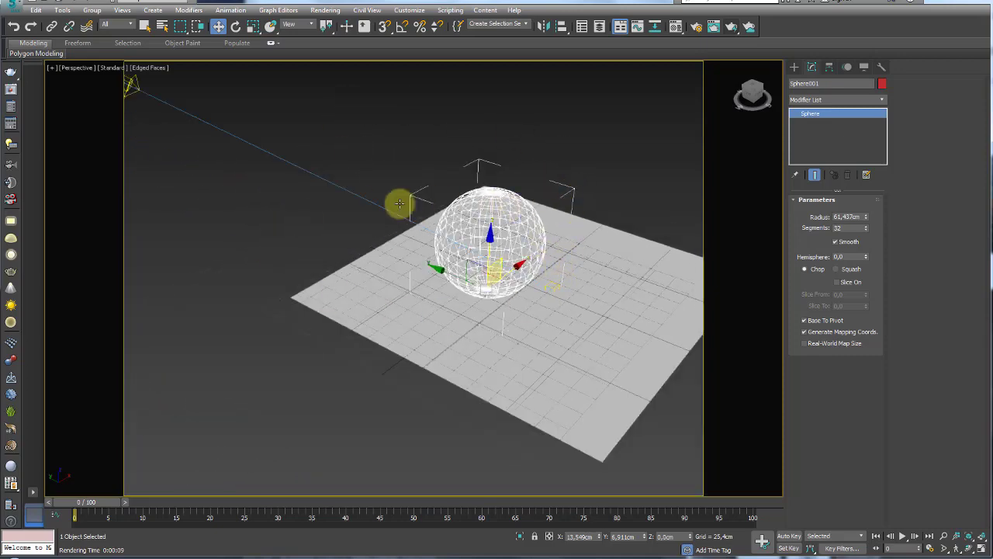
Check the sphere's caustics multiplier in its V-Ray object properties, then close them.
{"action": "right_click", "coordinate": [495, 202]}
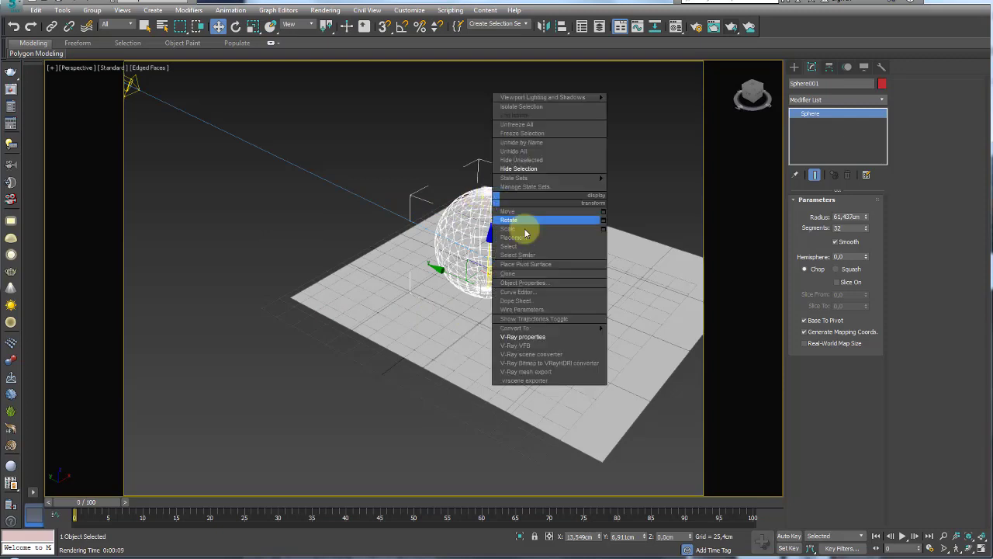
{"action": "left_click", "coordinate": [550, 337]}
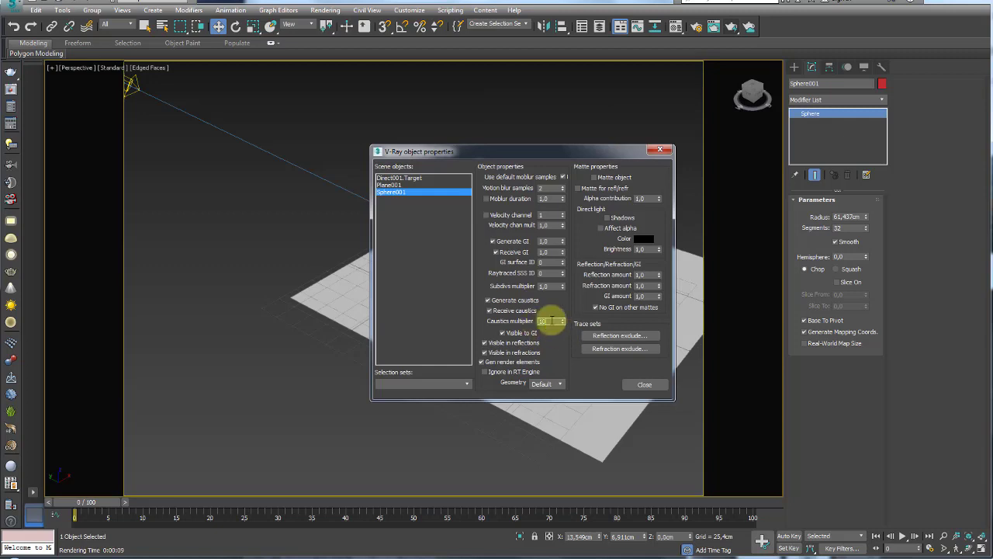
{"action": "left_click_drag", "start_coordinate": [553, 320], "coordinate": [515, 315]}
{"action": "left_click", "coordinate": [660, 149]}
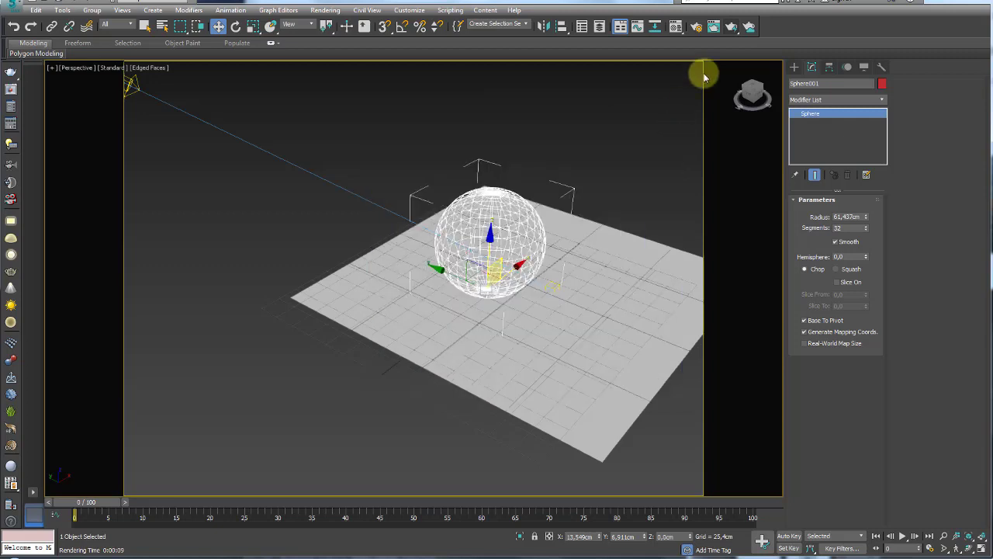
Render the scene, close the result, and reopen Sphere001's V-Ray object properties.
{"action": "left_click", "coordinate": [734, 29]}
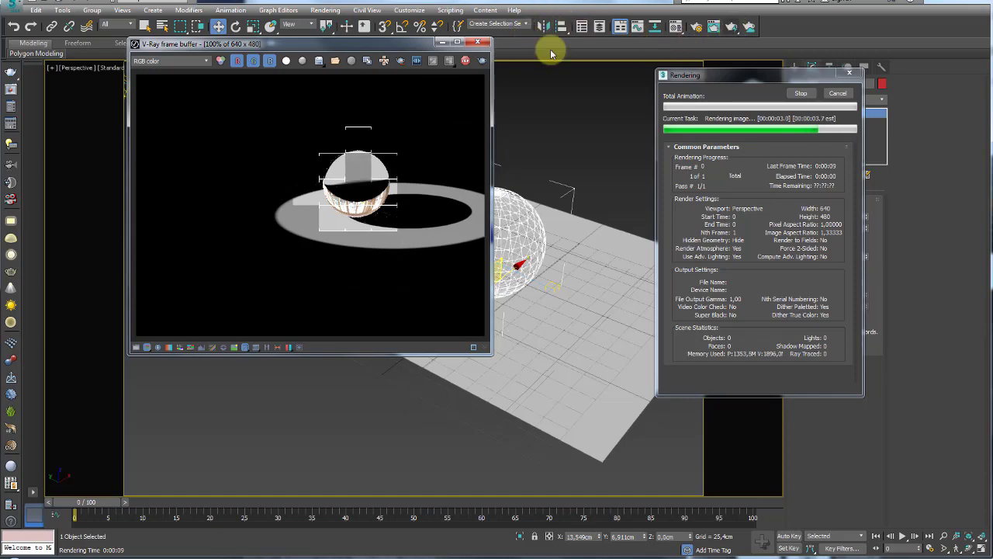
{"action": "left_click", "coordinate": [838, 93]}
{"action": "left_click", "coordinate": [477, 42]}
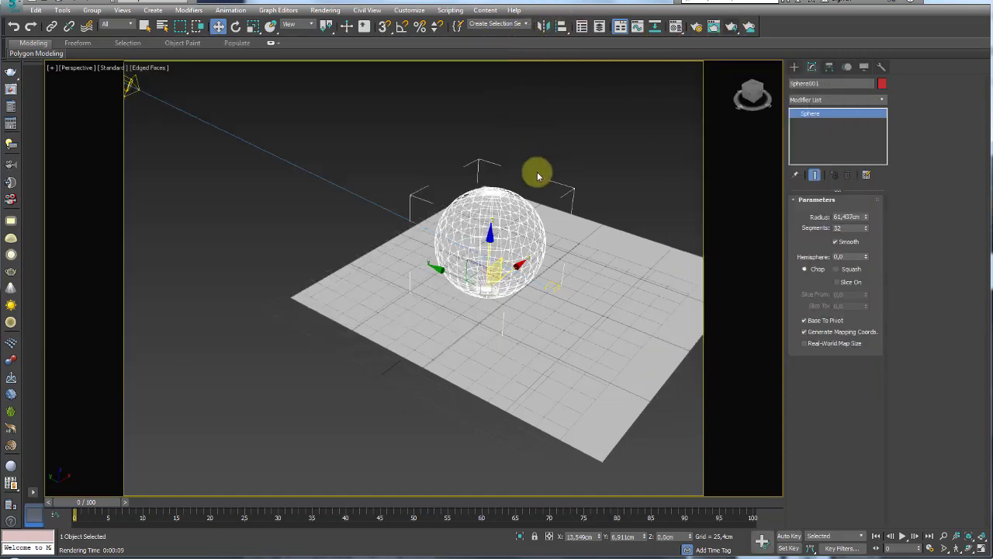
{"action": "scroll", "coordinate": [460, 257], "scroll_direction": "up", "scroll_amount": 2}
{"action": "right_click", "coordinate": [455, 236]}
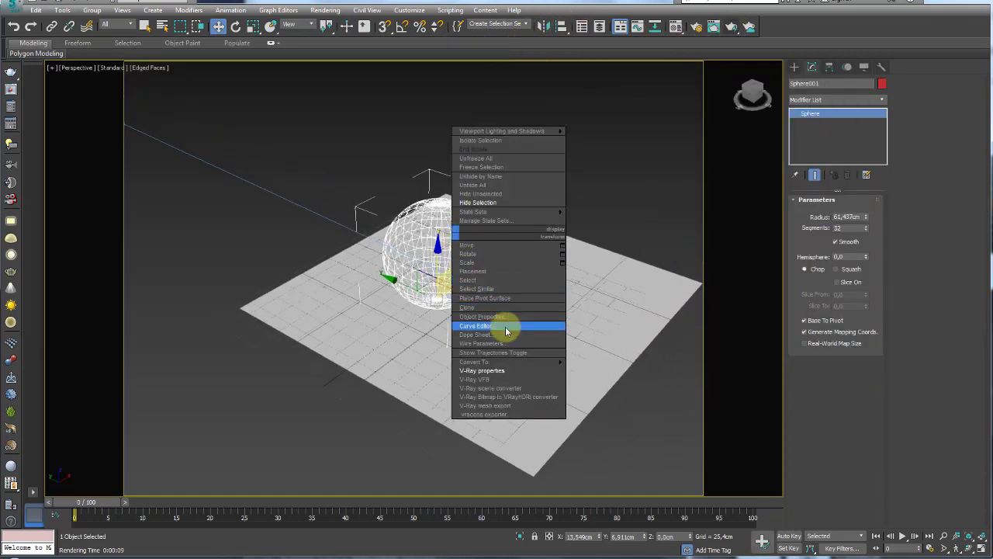
{"action": "left_click", "coordinate": [492, 373]}
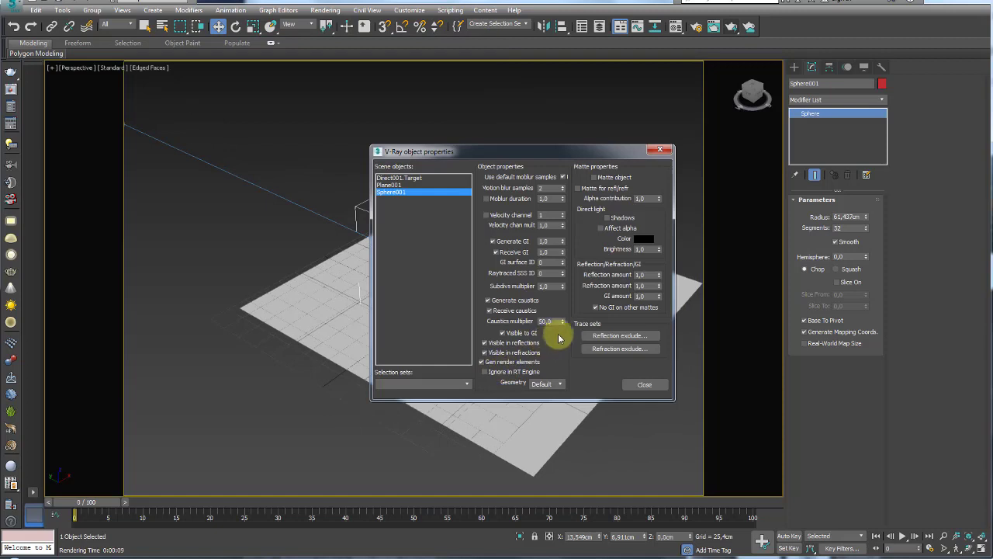
Close the object properties, review the VRayMtl in the Material Editor, and render again.
{"action": "left_click", "coordinate": [660, 149]}
{"action": "left_click", "coordinate": [677, 29]}
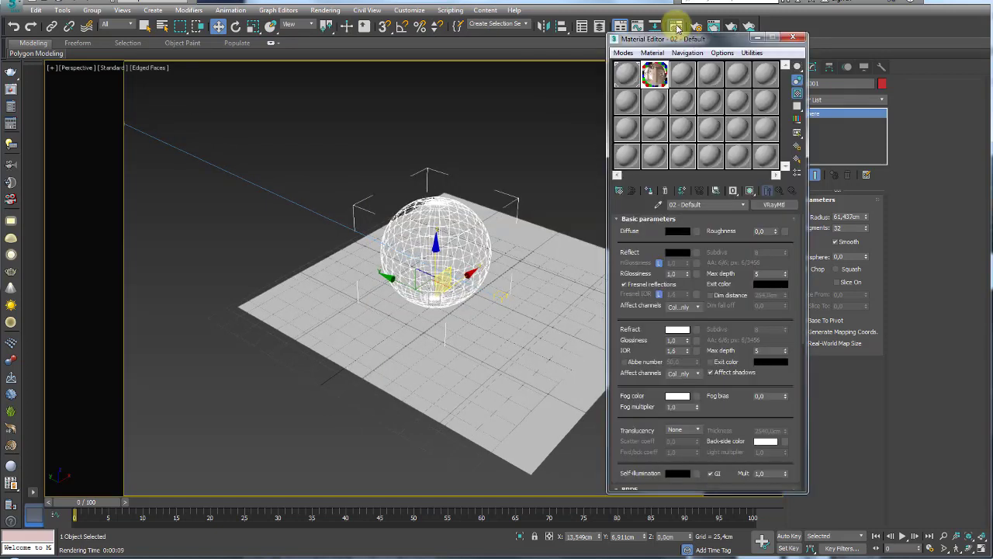
{"action": "left_click_drag", "start_coordinate": [675, 39], "coordinate": [641, 43]}
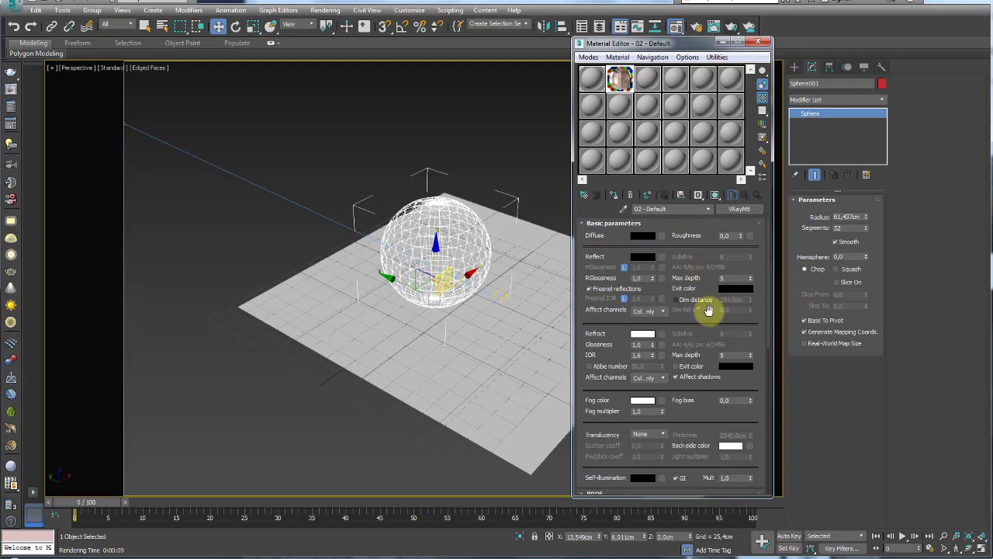
{"action": "mouse_move", "coordinate": [588, 268]}
{"action": "left_mouse_down"}
{"action": "mouse_move", "coordinate": [578, 228]}
{"action": "mouse_move", "coordinate": [603, 200]}
{"action": "left_mouse_up"}
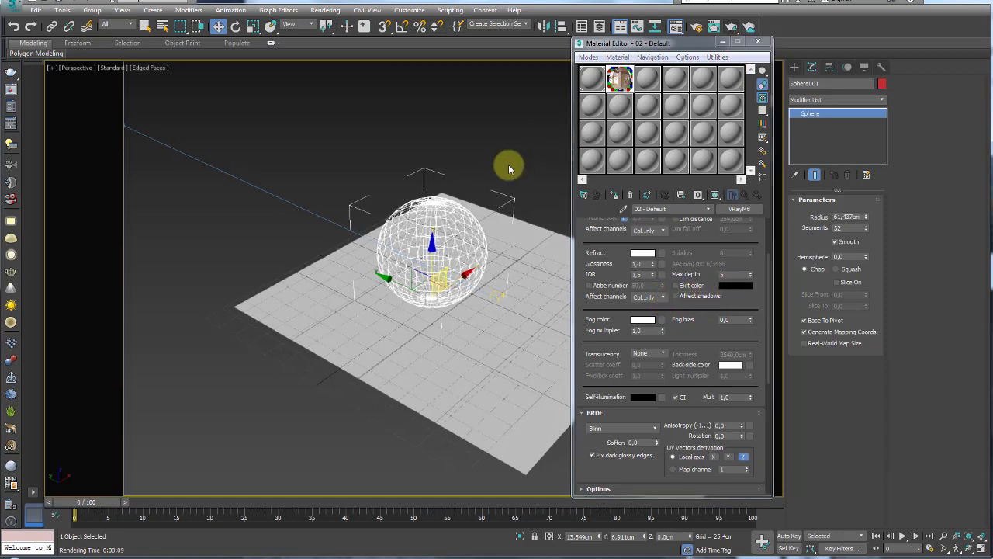
{"action": "left_click", "coordinate": [732, 27]}
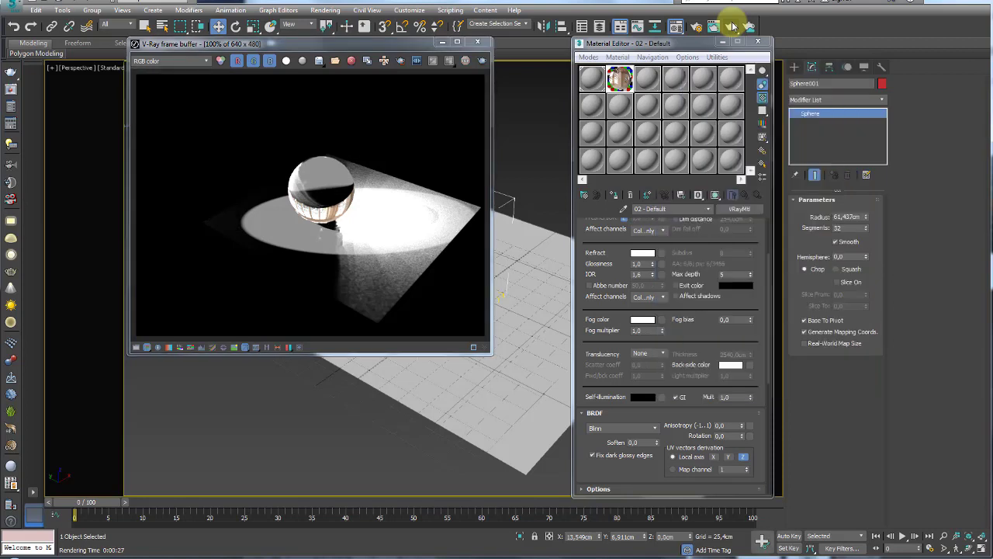
Add a Noise map to the glass material's Bump slot with size 5.
{"action": "left_click", "coordinate": [620, 79]}
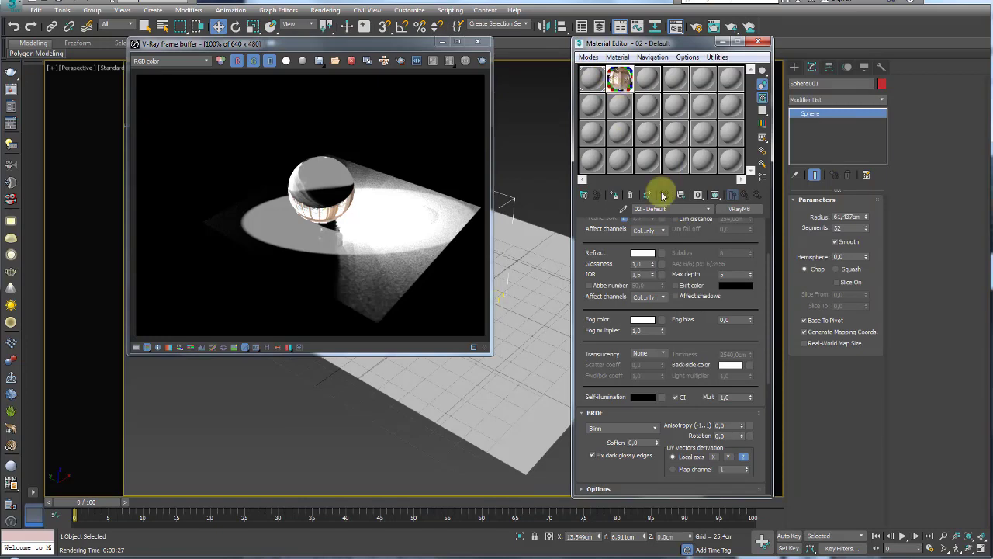
{"action": "mouse_move", "coordinate": [703, 241]}
{"action": "left_mouse_down"}
{"action": "mouse_move", "coordinate": [700, 77]}
{"action": "mouse_move", "coordinate": [605, 78]}
{"action": "left_mouse_up"}
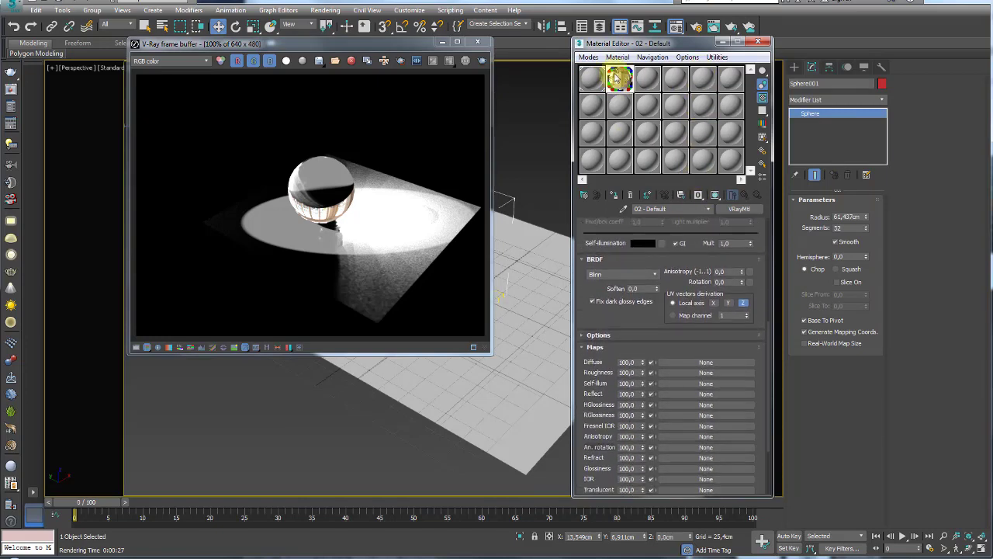
{"action": "left_click_drag", "start_coordinate": [606, 306], "coordinate": [605, 215]}
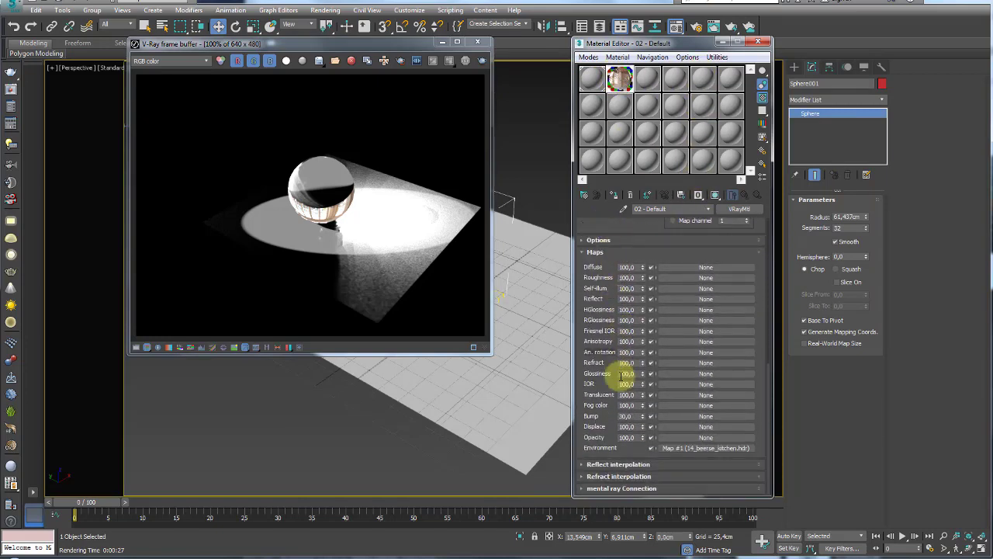
{"action": "left_click", "coordinate": [672, 419]}
{"action": "scroll", "coordinate": [374, 273], "scroll_direction": "down", "scroll_amount": 1}
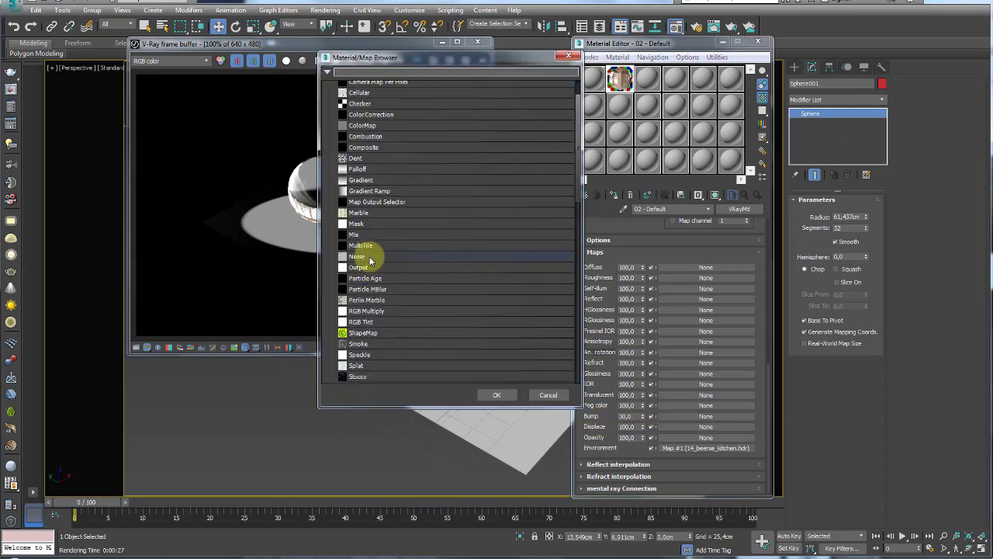
{"action": "double_click", "coordinate": [357, 260]}
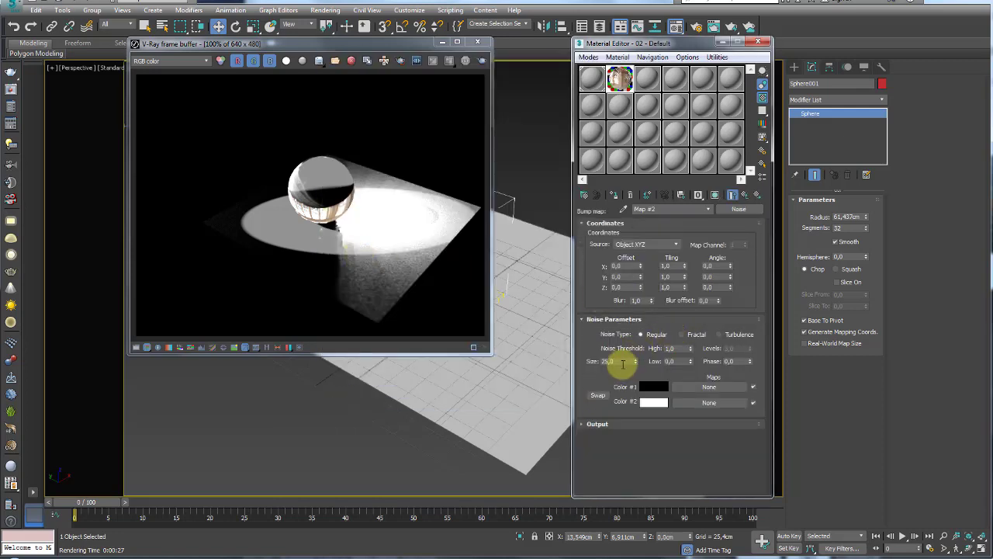
{"action": "double_click", "coordinate": [609, 362]}
{"action": "type", "text": "5"}
{"action": "key", "text": "Return"}
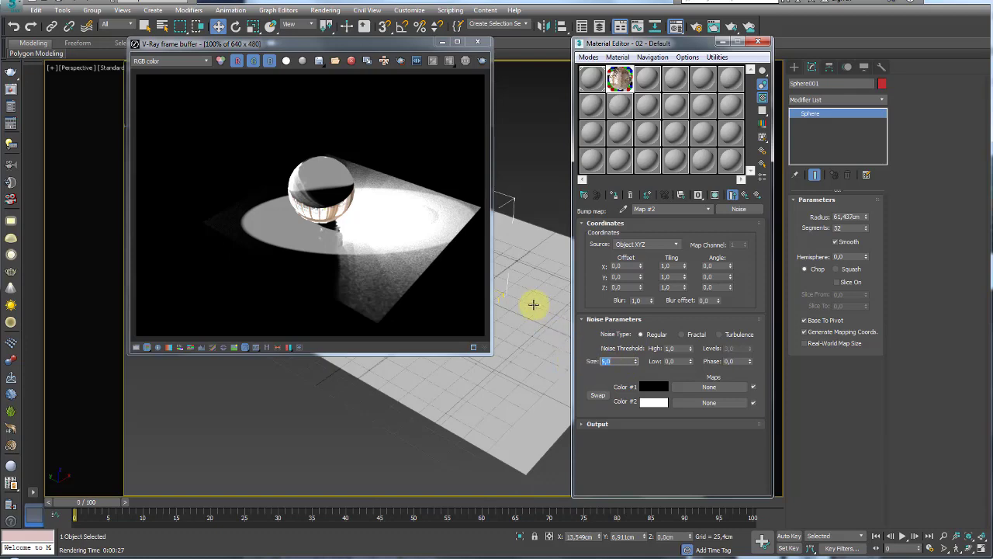
Preview the Noise bump map, then render the scene with the bumped glass.
{"action": "left_click", "coordinate": [478, 42]}
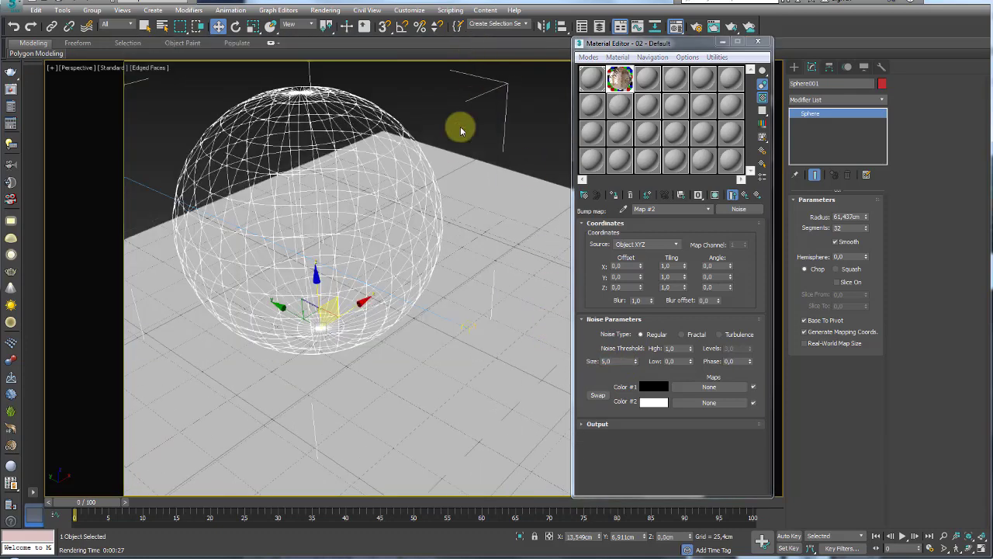
{"action": "scroll", "coordinate": [370, 159], "scroll_direction": "down", "scroll_amount": 5}
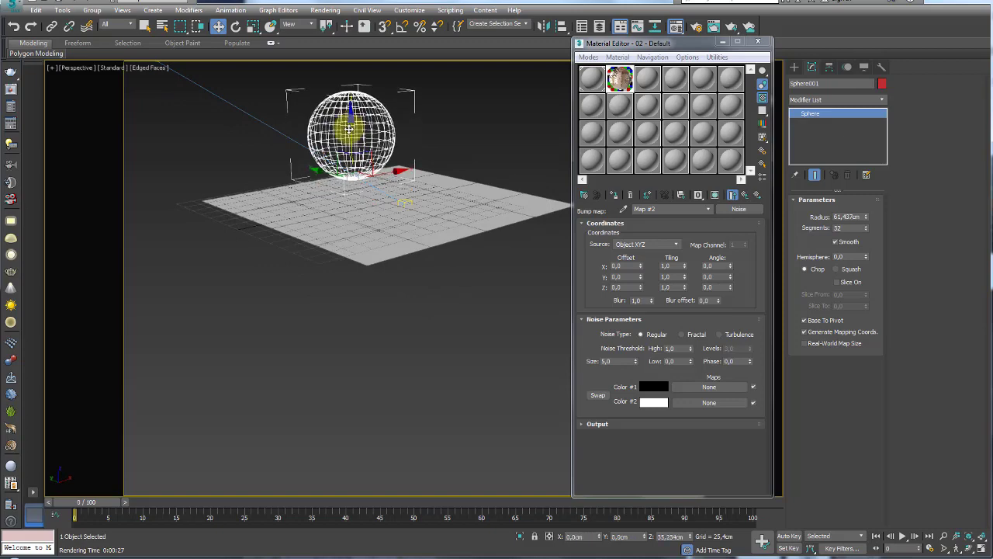
{"action": "middle_click_drag", "start_coordinate": [411, 207], "coordinate": [422, 262], "text": "alt"}
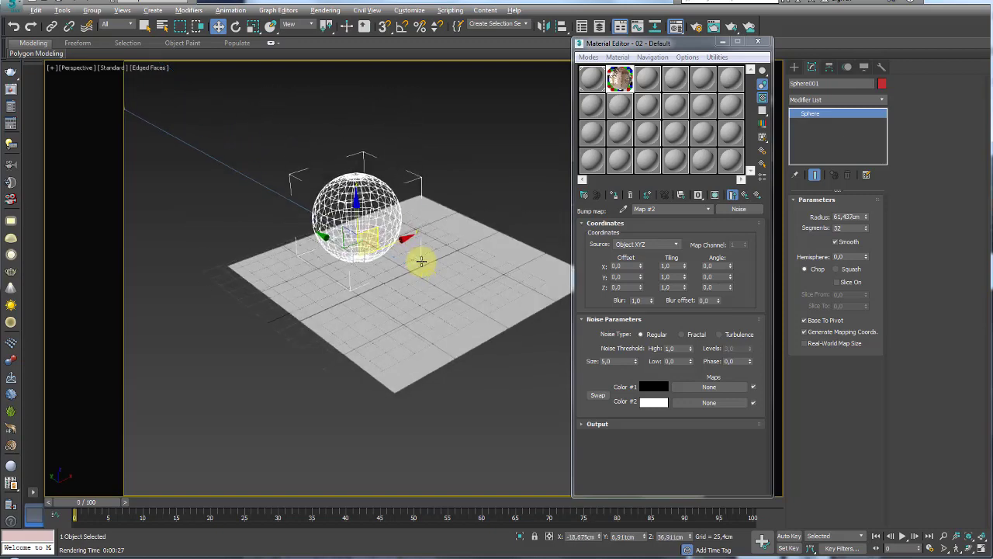
{"action": "scroll", "coordinate": [421, 262], "scroll_direction": "up", "scroll_amount": 5}
{"action": "double_click", "coordinate": [619, 79]}
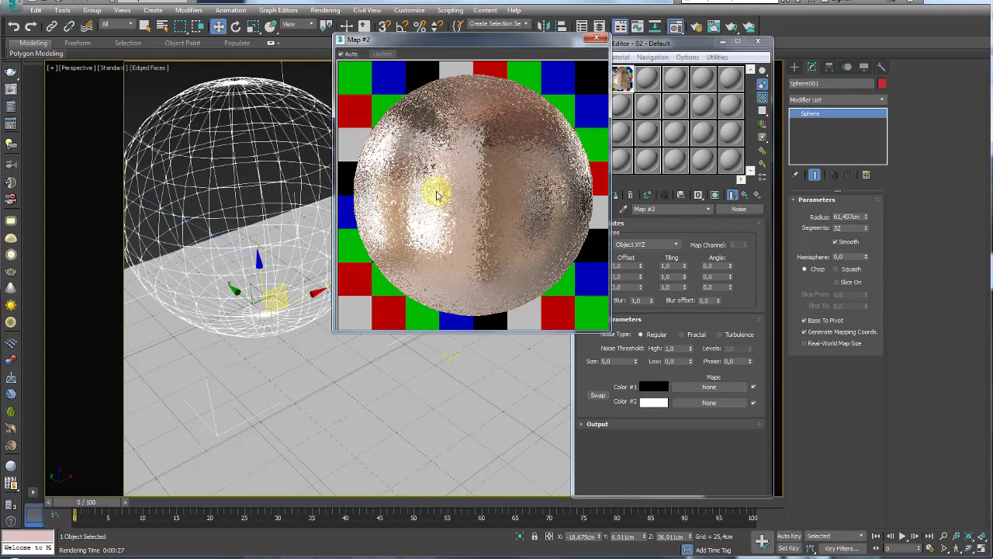
{"action": "left_click", "coordinate": [596, 38]}
{"action": "scroll", "coordinate": [528, 153], "scroll_direction": "down", "scroll_amount": 3}
{"action": "scroll", "coordinate": [483, 182], "scroll_direction": "down", "scroll_amount": 2}
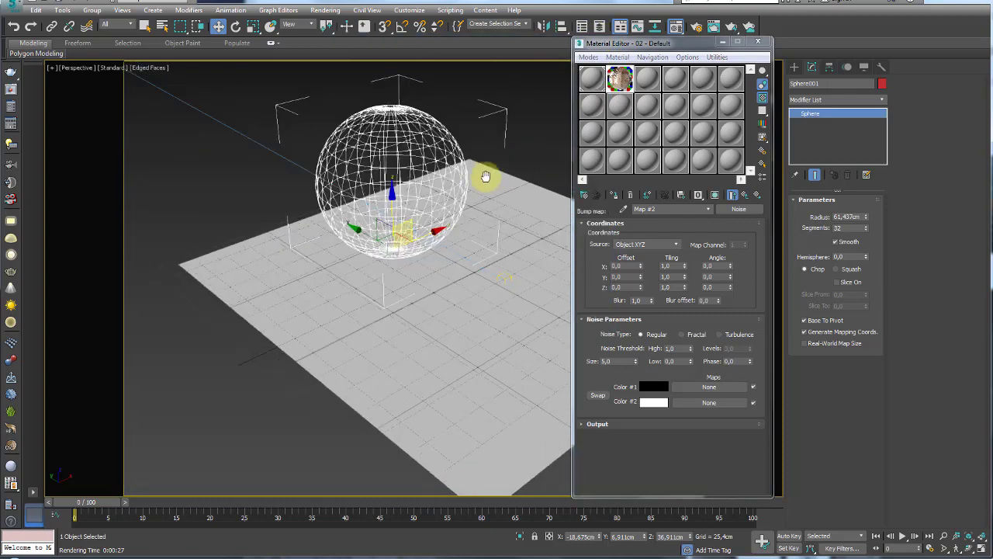
{"action": "key", "text": "m"}
{"action": "scroll", "coordinate": [468, 215], "scroll_direction": "up", "scroll_amount": 3}
{"action": "left_click", "coordinate": [731, 27]}
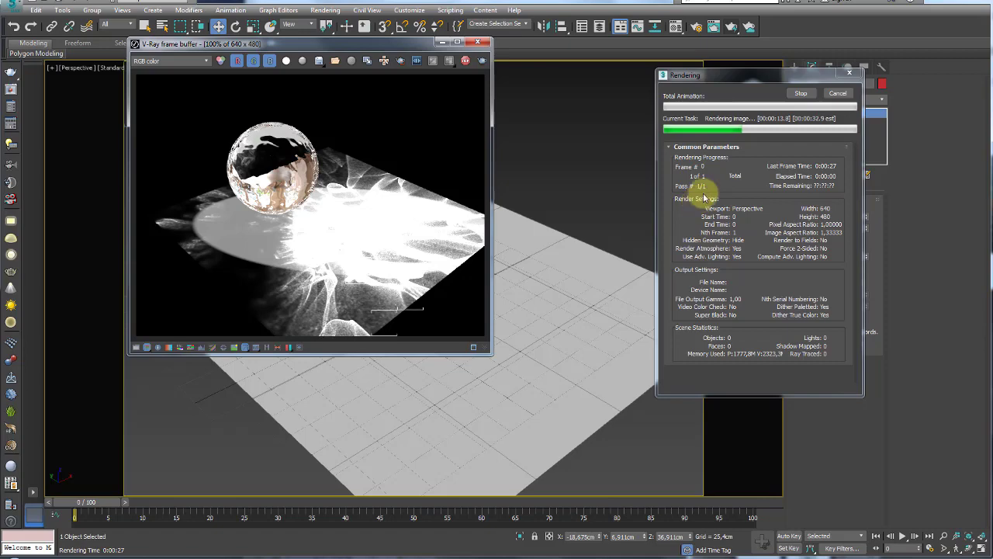
{"action": "left_click", "coordinate": [804, 93]}
Set the directional light's V-Ray caustics multiplier to 10.
{"action": "left_click", "coordinate": [478, 42]}
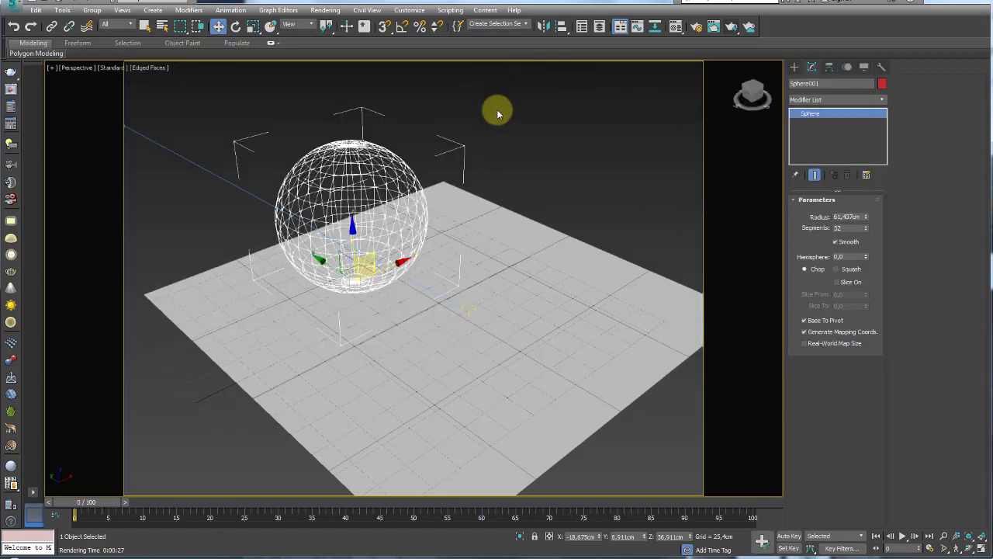
{"action": "scroll", "coordinate": [493, 124], "scroll_direction": "down", "scroll_amount": 4}
{"action": "left_click", "coordinate": [318, 108]}
{"action": "right_click", "coordinate": [318, 108]}
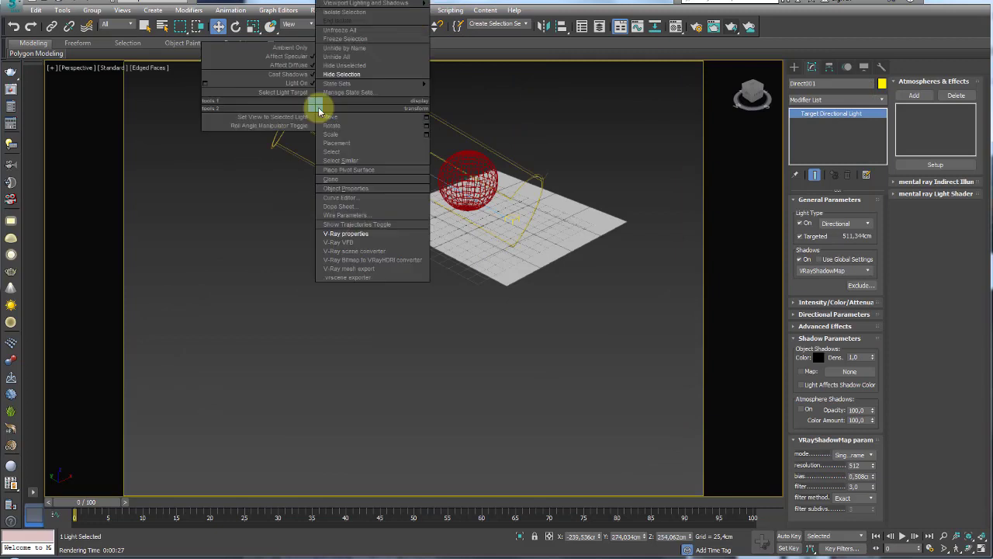
{"action": "left_click", "coordinate": [355, 228]}
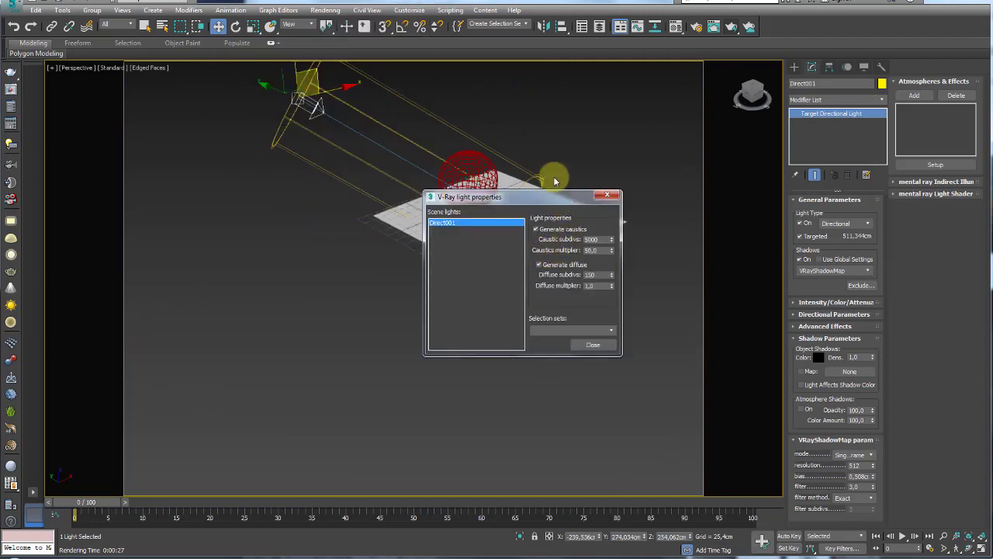
{"action": "left_click_drag", "start_coordinate": [543, 196], "coordinate": [537, 133]}
{"action": "double_click", "coordinate": [584, 187]}
{"action": "type", "text": "10"}
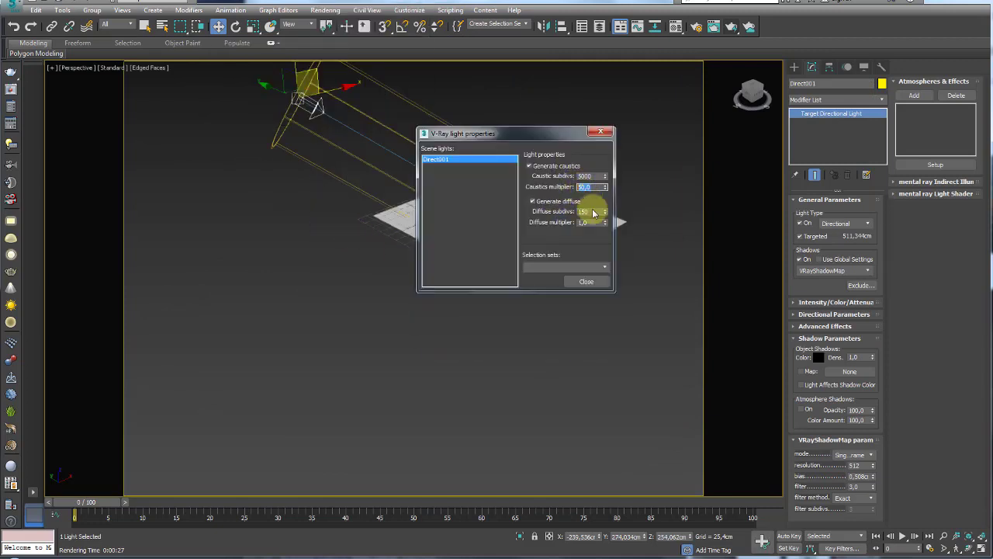
{"action": "key", "text": "Return"}
{"action": "left_click", "coordinate": [604, 133]}
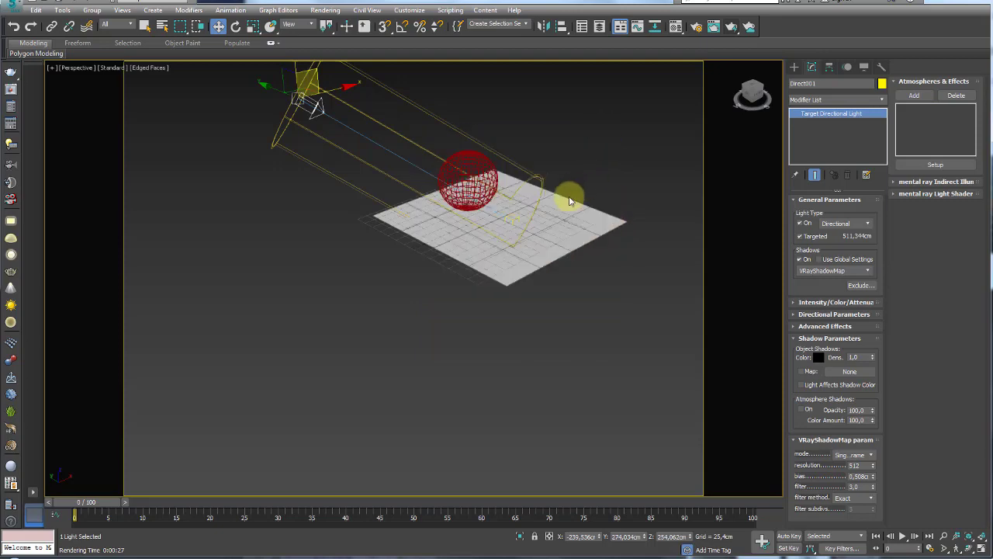
Render the sphere and plane to check the stronger caustics.
{"action": "scroll", "coordinate": [572, 195], "scroll_direction": "up", "scroll_amount": 5}
{"action": "middle_click_drag", "start_coordinate": [461, 181], "coordinate": [472, 262], "text": "alt"}
{"action": "left_click", "coordinate": [732, 28]}
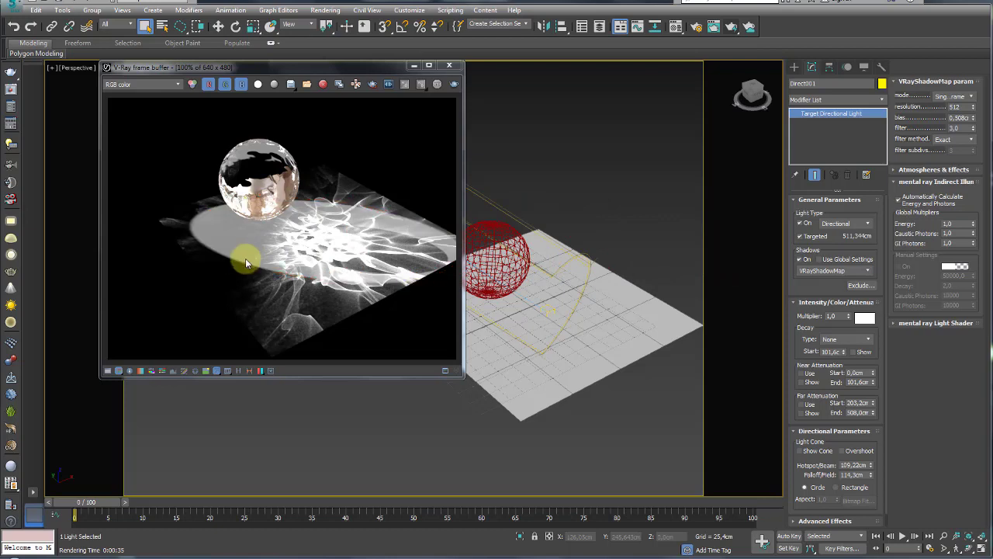
Switch the directional light's exclude list to an empty Include list.
{"action": "middle_click_drag", "start_coordinate": [504, 256], "coordinate": [574, 274], "text": "alt"}
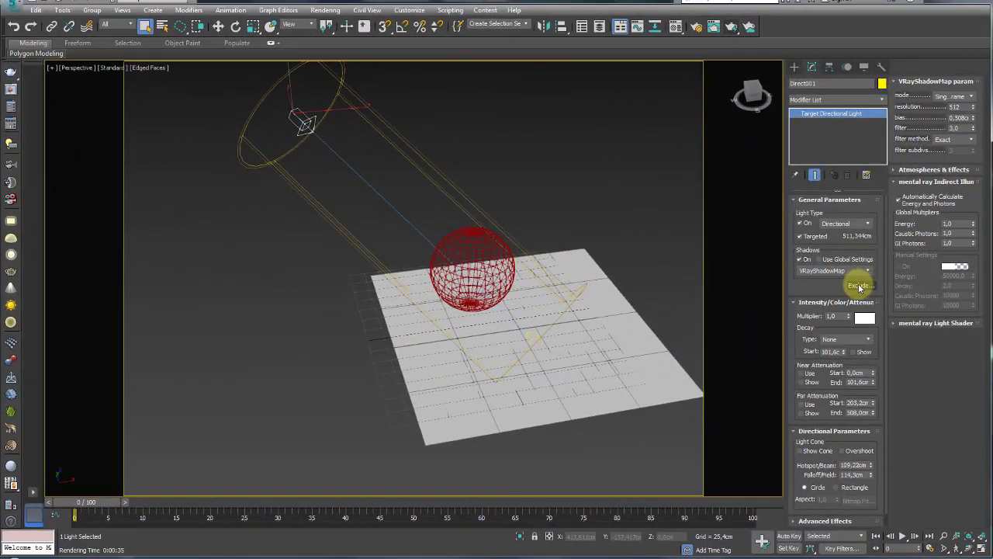
{"action": "left_click", "coordinate": [859, 285]}
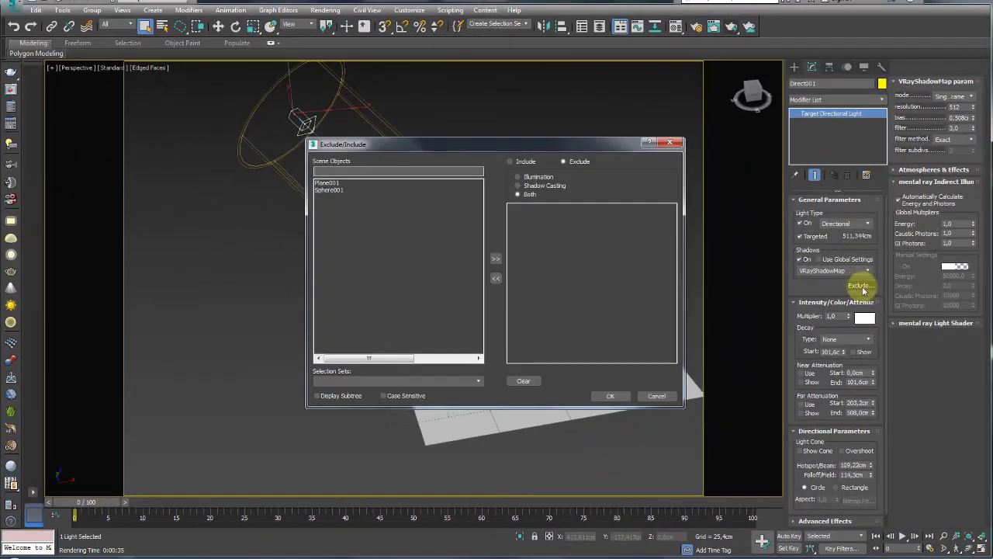
{"action": "left_click", "coordinate": [511, 161]}
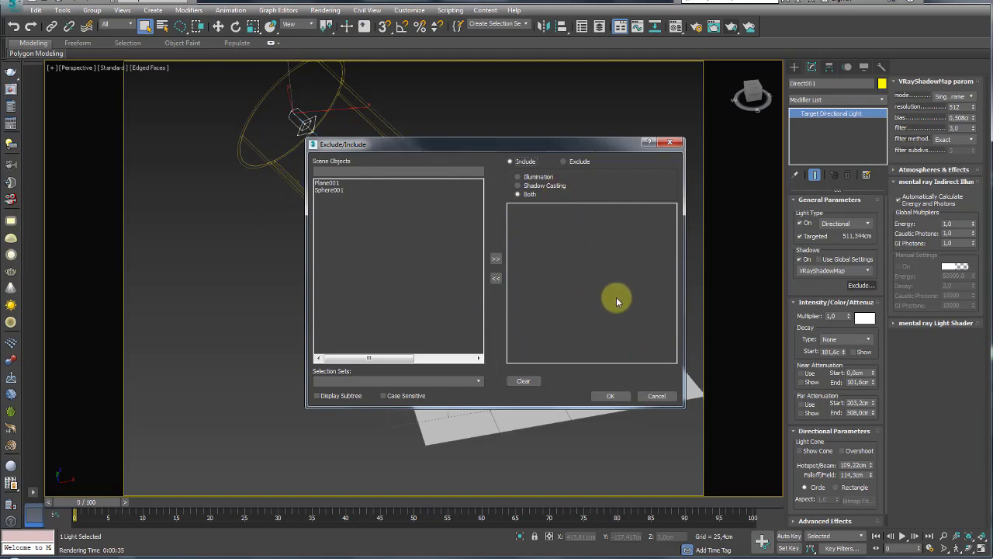
{"action": "left_click", "coordinate": [611, 396]}
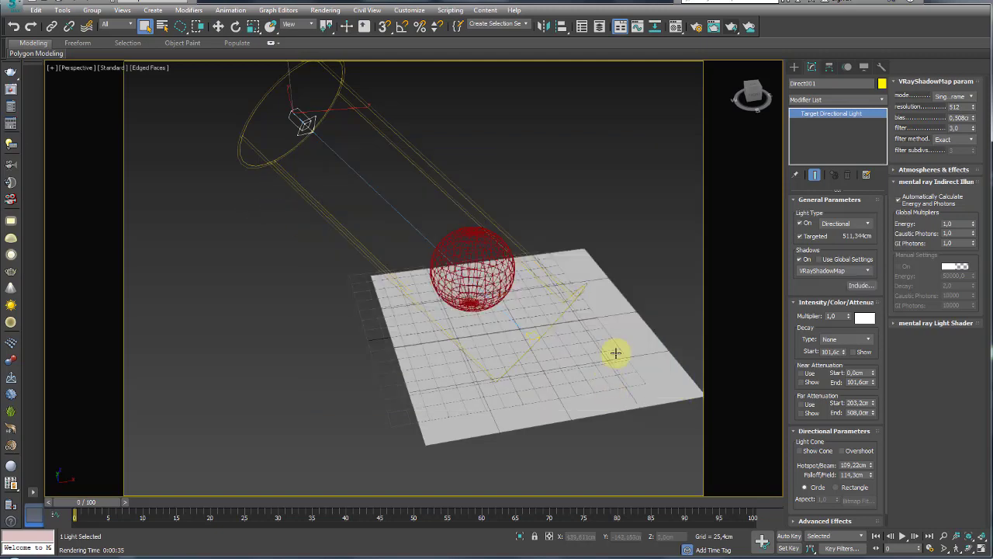
Render to show only the caustics on the dark plane, then minimize the render window.
{"action": "scroll", "coordinate": [617, 350], "scroll_direction": "up", "scroll_amount": 2}
{"action": "scroll", "coordinate": [552, 272], "scroll_direction": "up", "scroll_amount": 3}
{"action": "left_click", "coordinate": [730, 27]}
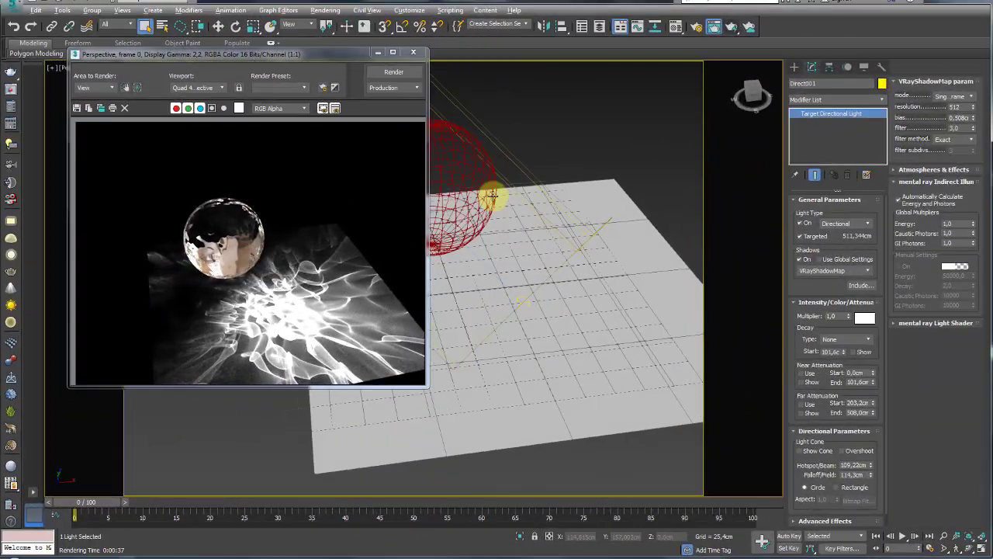
{"action": "mouse_move", "coordinate": [510, 175]}
{"action": "middle_mouse_down"}
{"action": "mouse_move", "coordinate": [525, 157]}
{"action": "mouse_move", "coordinate": [466, 225]}
{"action": "middle_mouse_up"}
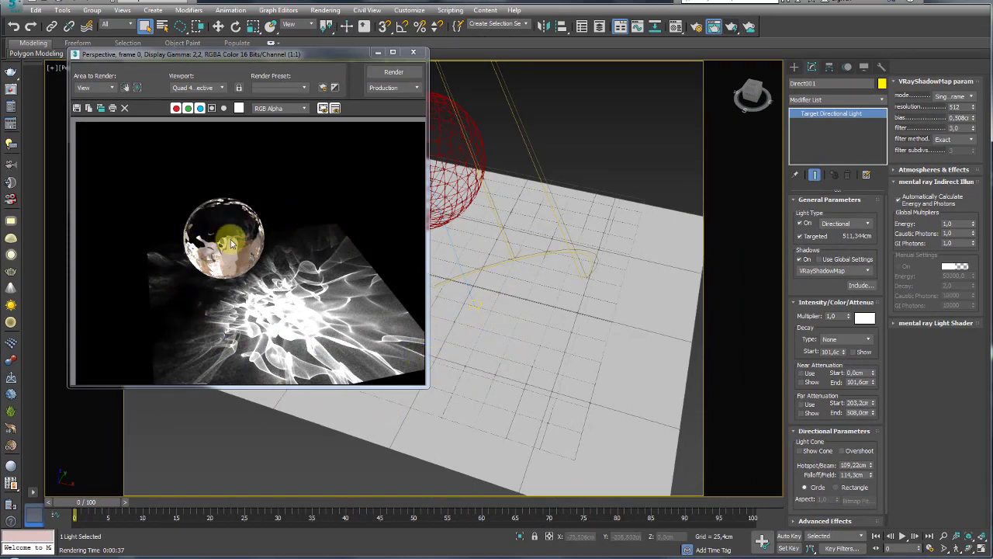
{"action": "scroll", "coordinate": [525, 233], "scroll_direction": "down", "scroll_amount": 3}
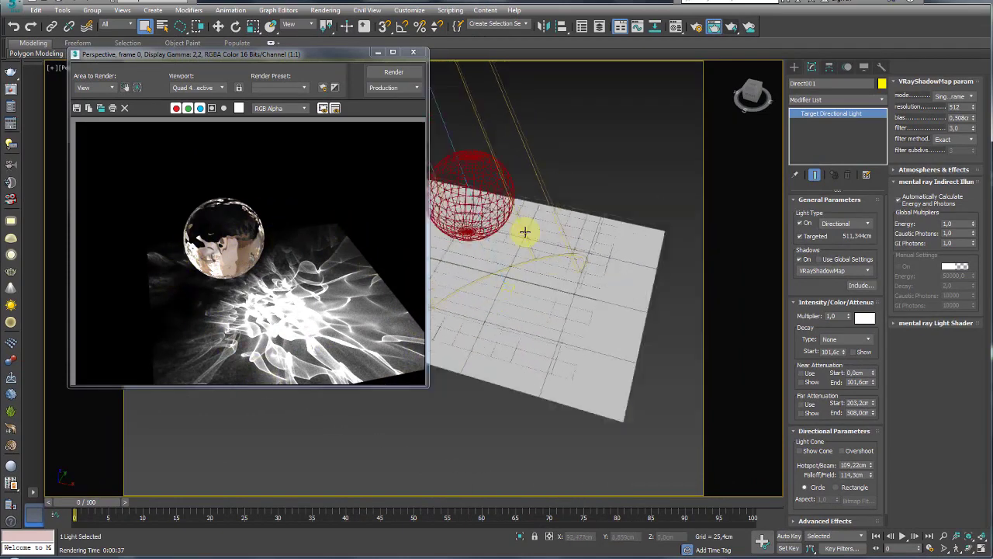
{"action": "left_click", "coordinate": [378, 52]}
{"action": "middle_click_drag", "start_coordinate": [600, 216], "coordinate": [553, 256]}
{"action": "left_click", "coordinate": [794, 67]}
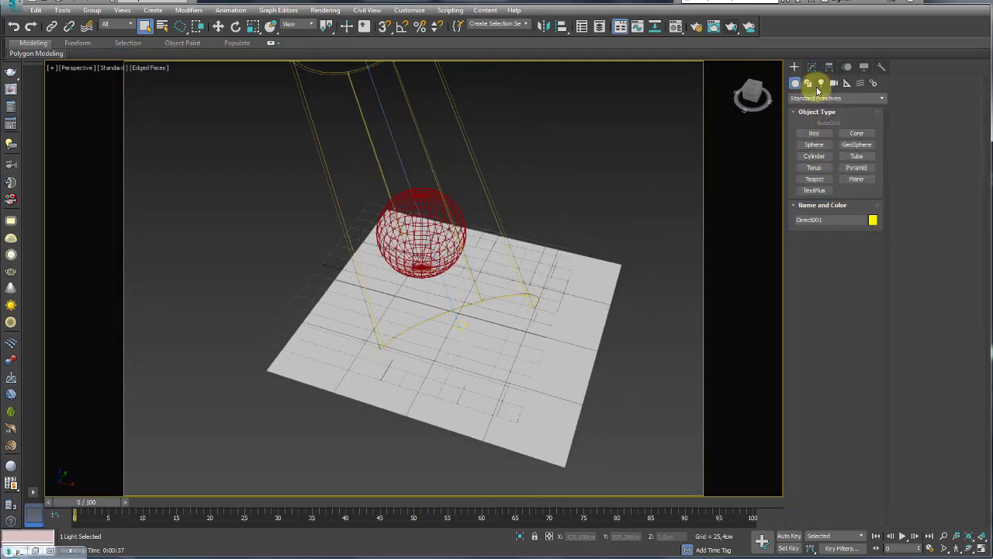
Draw a VRayLight plane light next to the ground plane.
{"action": "left_click", "coordinate": [821, 83]}
{"action": "left_click", "coordinate": [825, 98]}
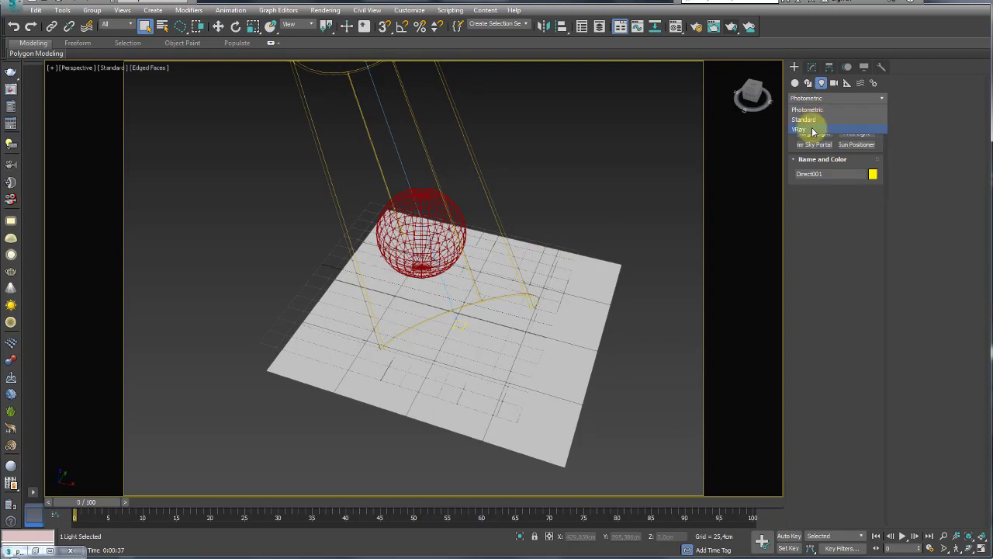
{"action": "left_click", "coordinate": [816, 122]}
{"action": "left_click", "coordinate": [814, 133]}
{"action": "scroll", "coordinate": [465, 228], "scroll_direction": "down", "scroll_amount": 2}
{"action": "scroll", "coordinate": [501, 246], "scroll_direction": "down", "scroll_amount": 3}
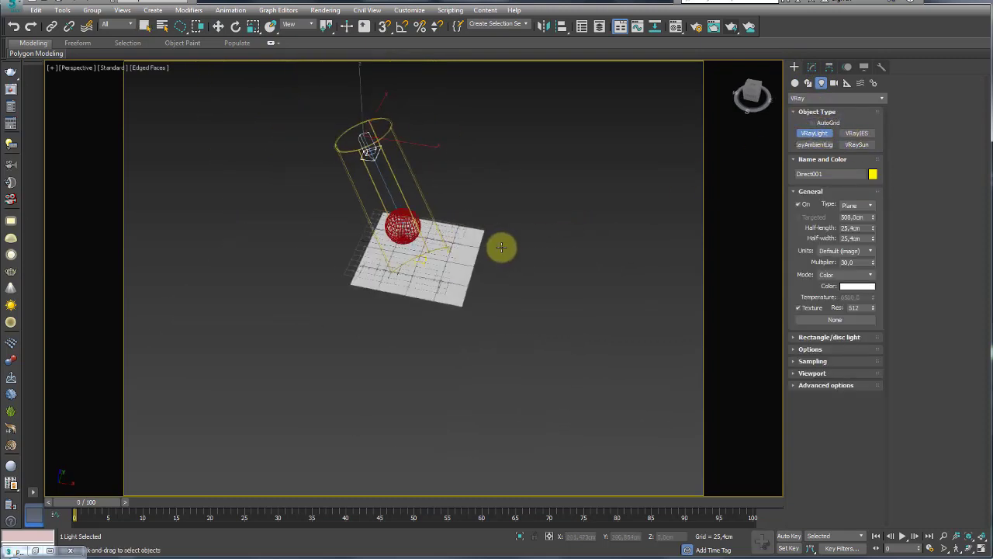
{"action": "left_click_drag", "start_coordinate": [491, 247], "coordinate": [568, 316]}
Tilt the plane light to face down and raise it above the sphere.
{"action": "key", "text": "e"}
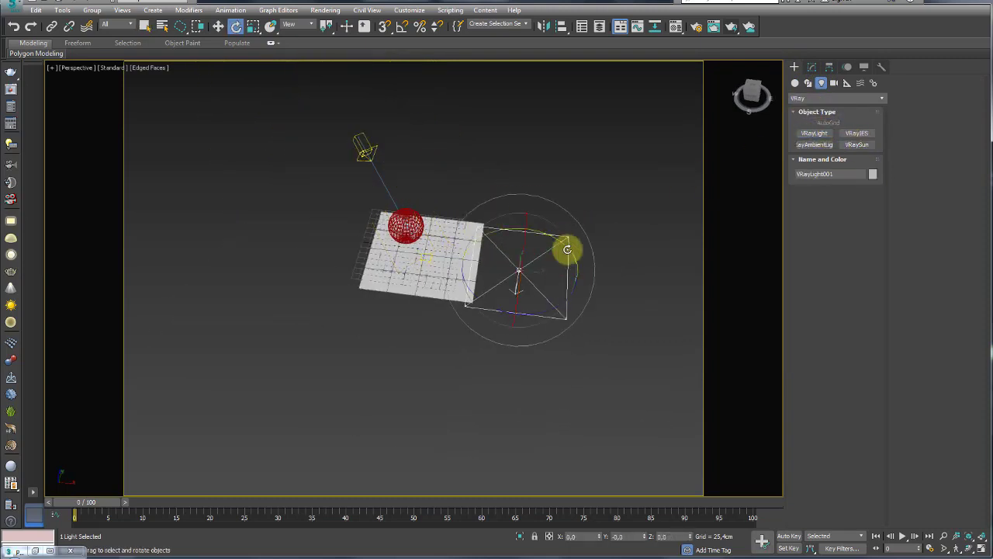
{"action": "key", "text": "w"}
{"action": "middle_click_drag", "start_coordinate": [544, 264], "coordinate": [547, 235], "text": "alt"}
{"action": "left_click_drag", "start_coordinate": [539, 240], "coordinate": [470, 186]}
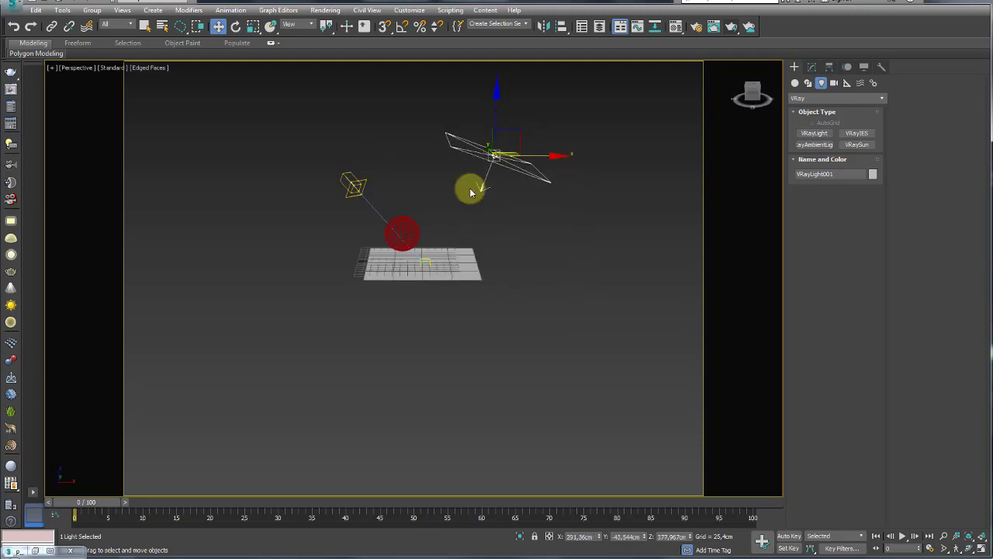
{"action": "scroll", "coordinate": [479, 248], "scroll_direction": "up", "scroll_amount": 2}
{"action": "scroll", "coordinate": [478, 249], "scroll_direction": "up", "scroll_amount": 2}
Render the scene with the new V-Ray plane light.
{"action": "mouse_move", "coordinate": [417, 295]}
{"action": "middle_mouse_down", "text": "alt"}
{"action": "mouse_move", "coordinate": [492, 321]}
{"action": "mouse_move", "coordinate": [557, 202]}
{"action": "mouse_move", "coordinate": [601, 157]}
{"action": "mouse_move", "coordinate": [683, 122]}
{"action": "mouse_move", "coordinate": [704, 59]}
{"action": "middle_mouse_up", "text": "alt"}
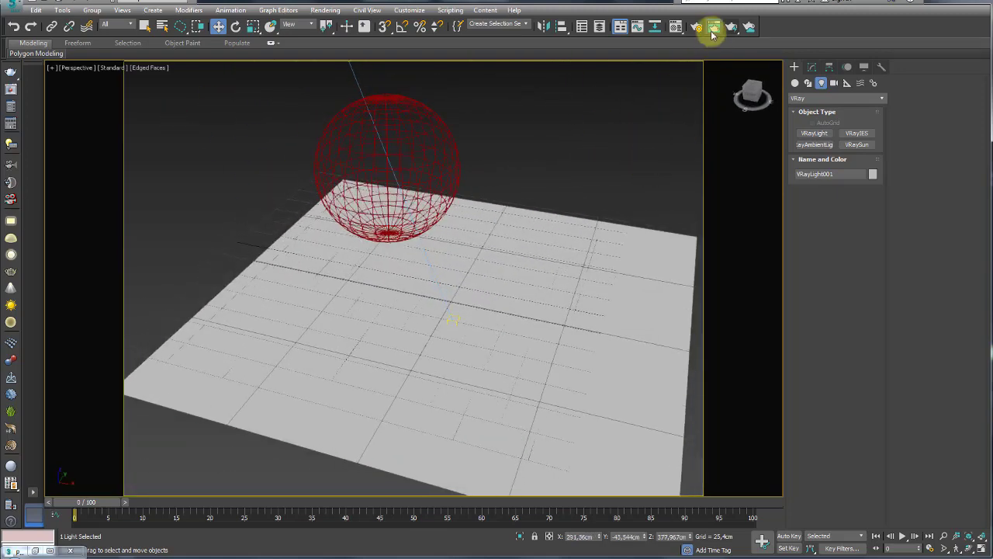
{"action": "left_click", "coordinate": [715, 28]}
{"action": "left_click_drag", "start_coordinate": [313, 55], "coordinate": [335, 47]}
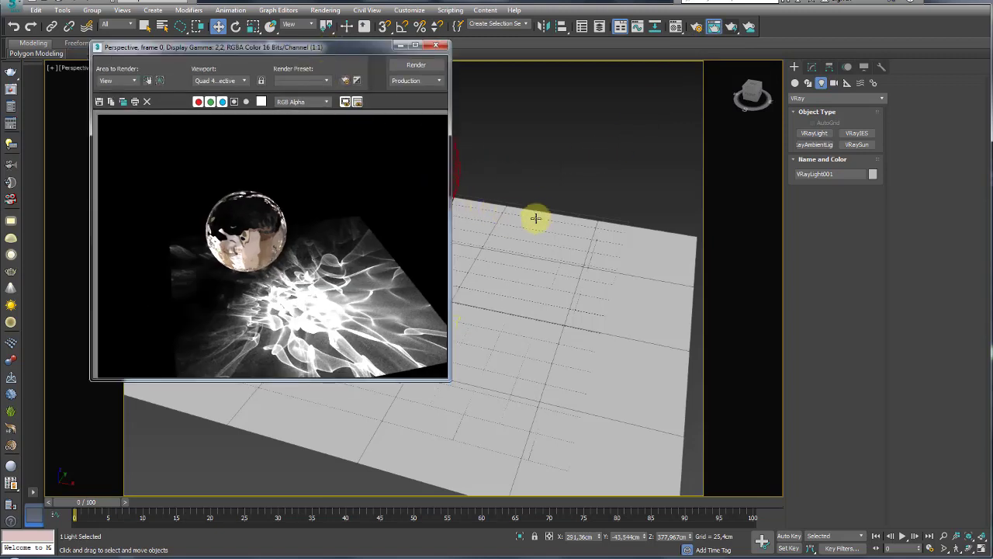
{"action": "mouse_move", "coordinate": [535, 219]}
{"action": "middle_mouse_down", "text": "alt"}
{"action": "mouse_move", "coordinate": [523, 224]}
{"action": "mouse_move", "coordinate": [564, 202]}
{"action": "middle_mouse_up", "text": "alt"}
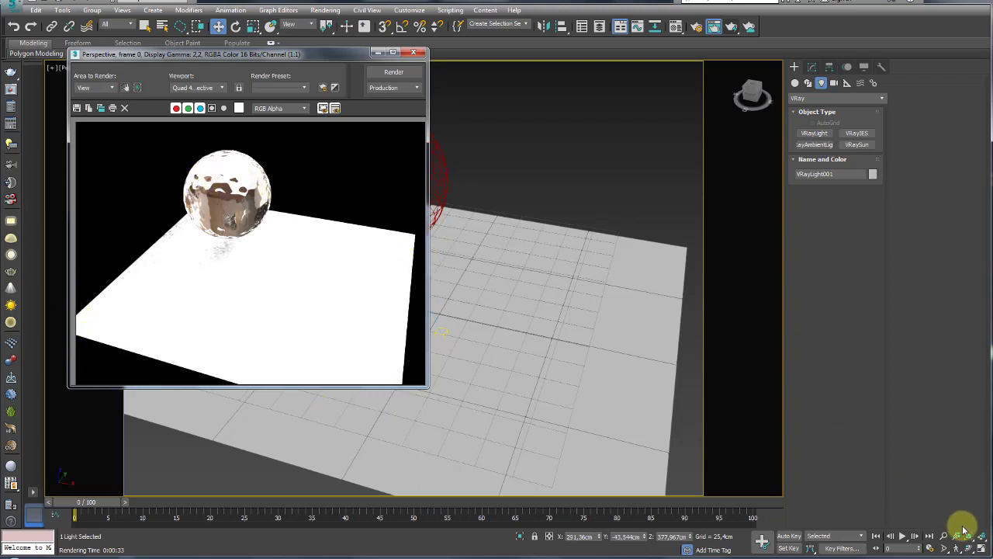
In quad view, set VRayLight001's multiplier to 5.
{"action": "left_click", "coordinate": [982, 548]}
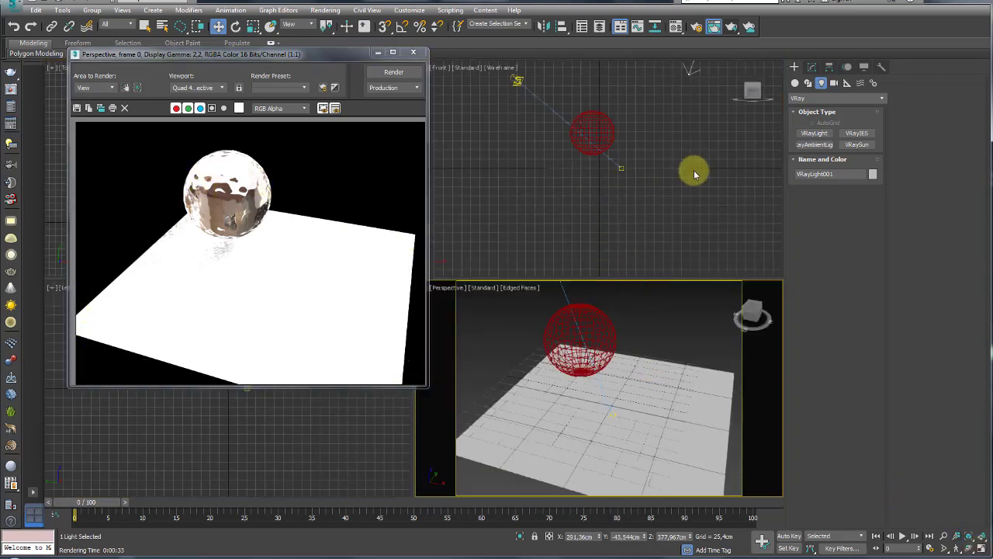
{"action": "middle_click_drag", "start_coordinate": [695, 175], "coordinate": [648, 304]}
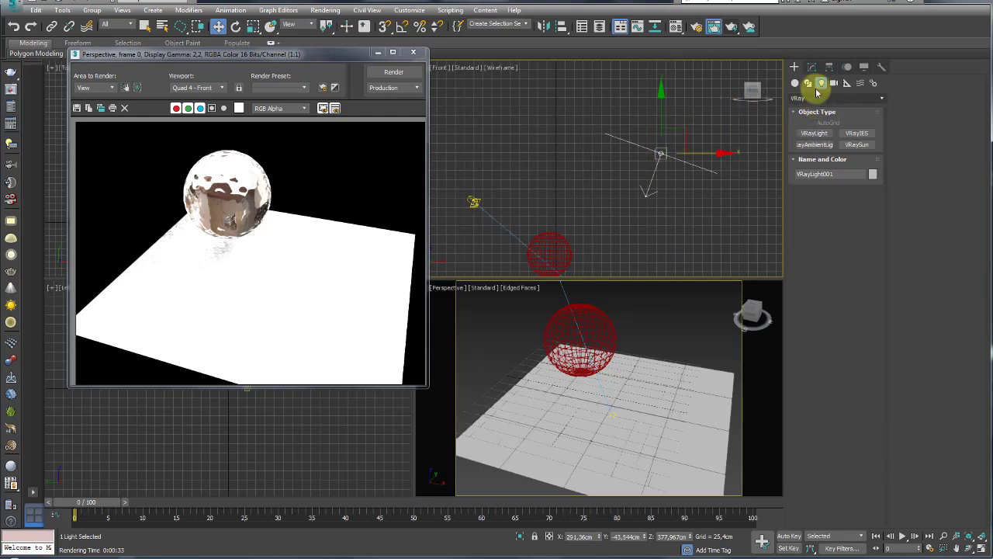
{"action": "left_click", "coordinate": [812, 67]}
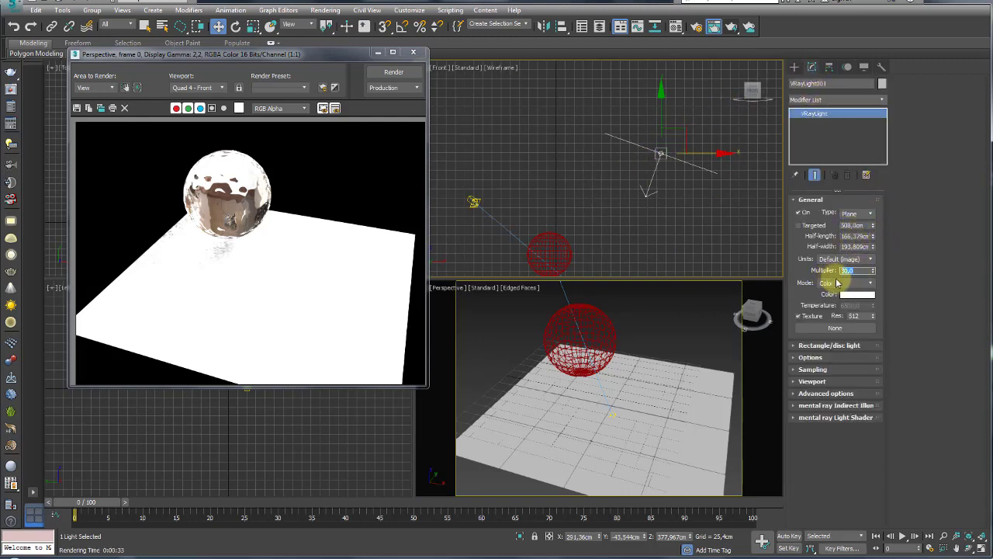
{"action": "double_click", "coordinate": [850, 270]}
{"action": "type", "text": "5"}
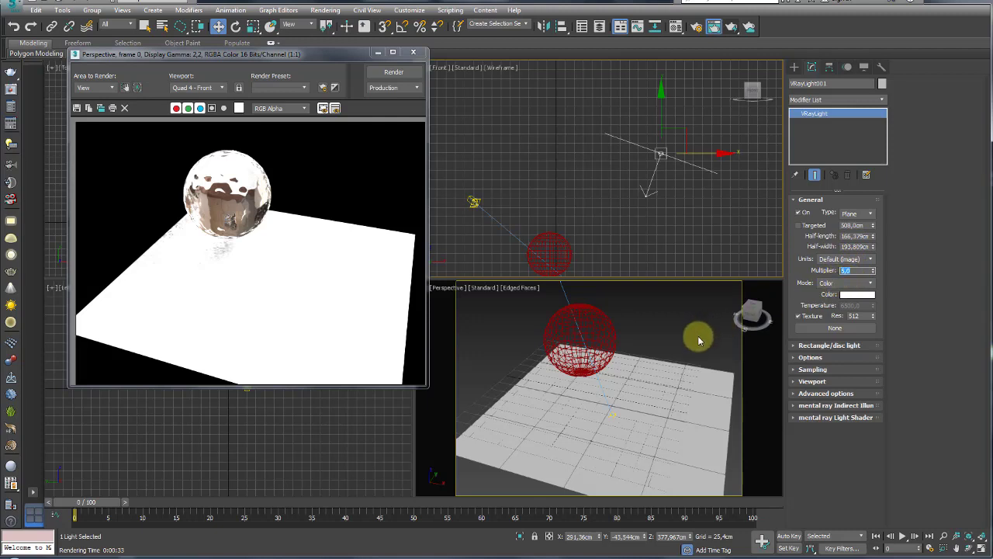
{"action": "middle_click", "coordinate": [666, 352]}
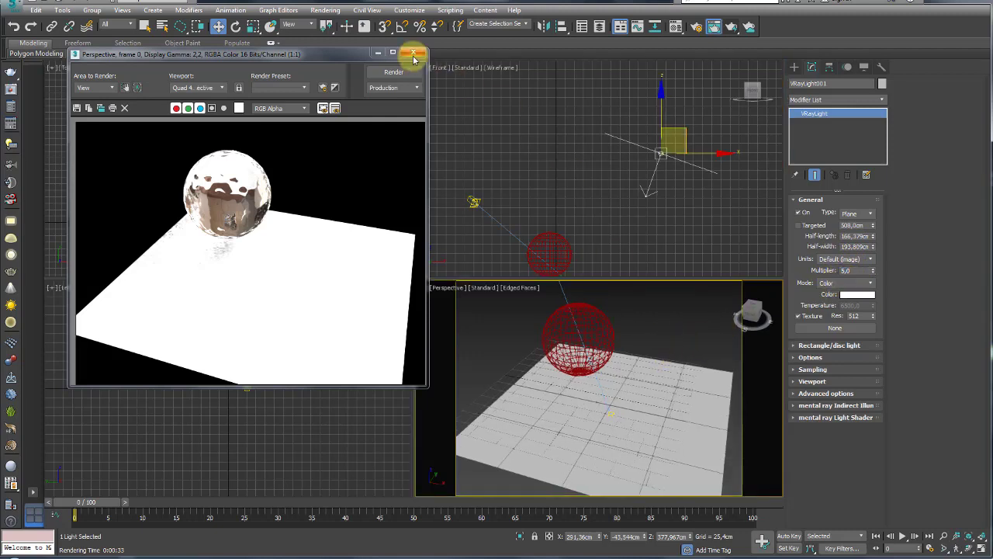
Render with the dimmer plane light and orbit the perspective view around the plane.
{"action": "left_click", "coordinate": [732, 27]}
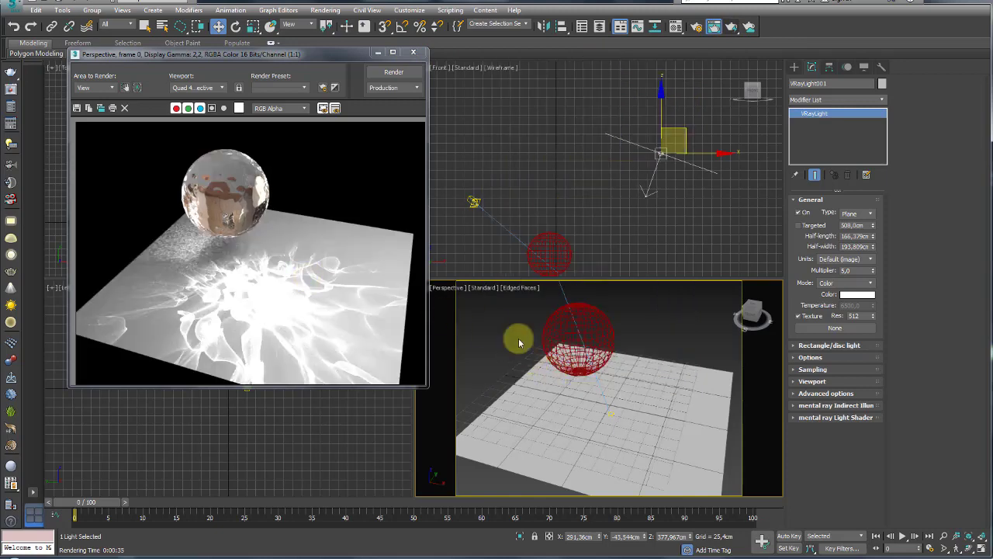
{"action": "scroll", "coordinate": [581, 402], "scroll_direction": "down", "scroll_amount": 2}
{"action": "middle_click_drag", "start_coordinate": [581, 402], "coordinate": [559, 394], "text": "alt"}
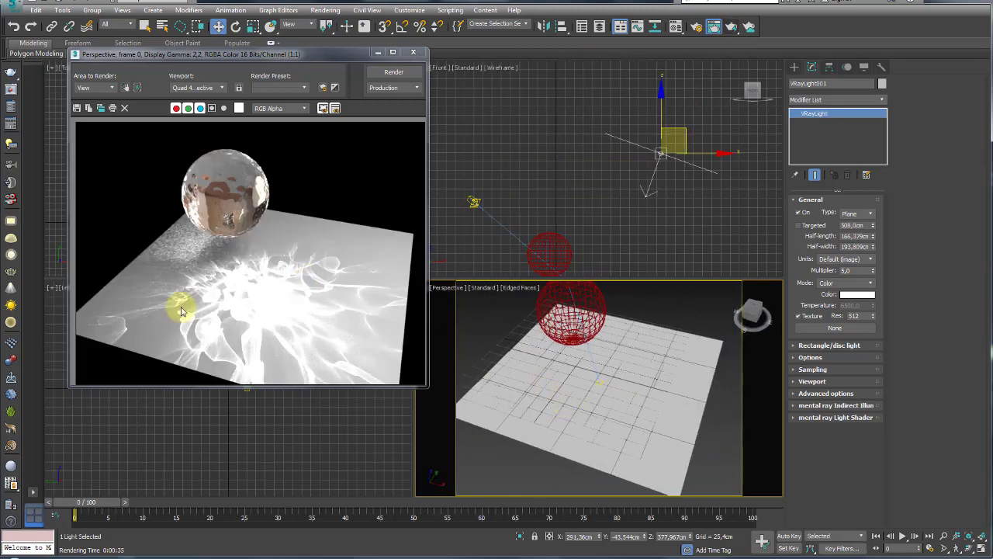
{"action": "mouse_move", "coordinate": [633, 358]}
{"action": "middle_mouse_down", "text": "alt"}
{"action": "mouse_move", "coordinate": [621, 406]}
{"action": "mouse_move", "coordinate": [641, 348]}
{"action": "mouse_move", "coordinate": [619, 380]}
{"action": "mouse_move", "coordinate": [825, 484]}
{"action": "middle_mouse_up", "text": "alt"}
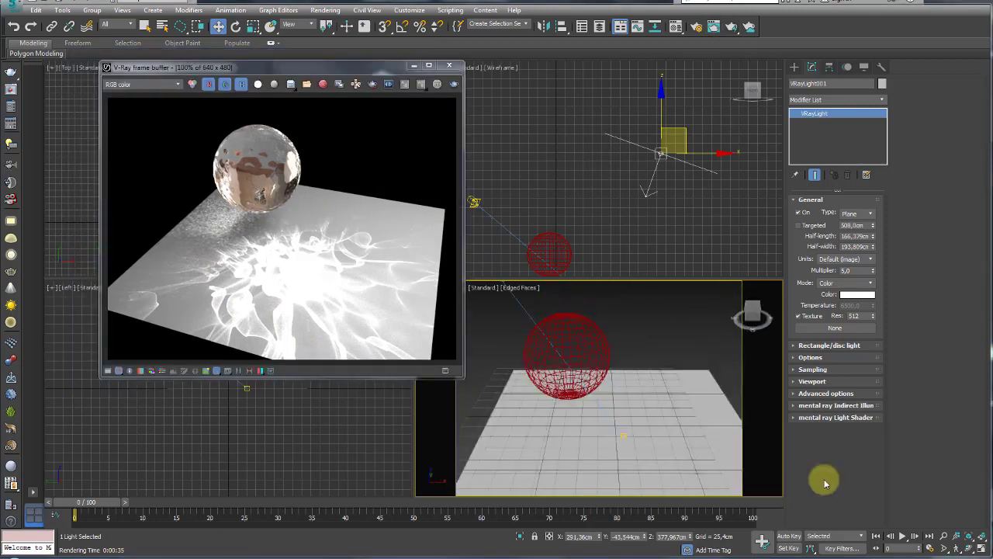